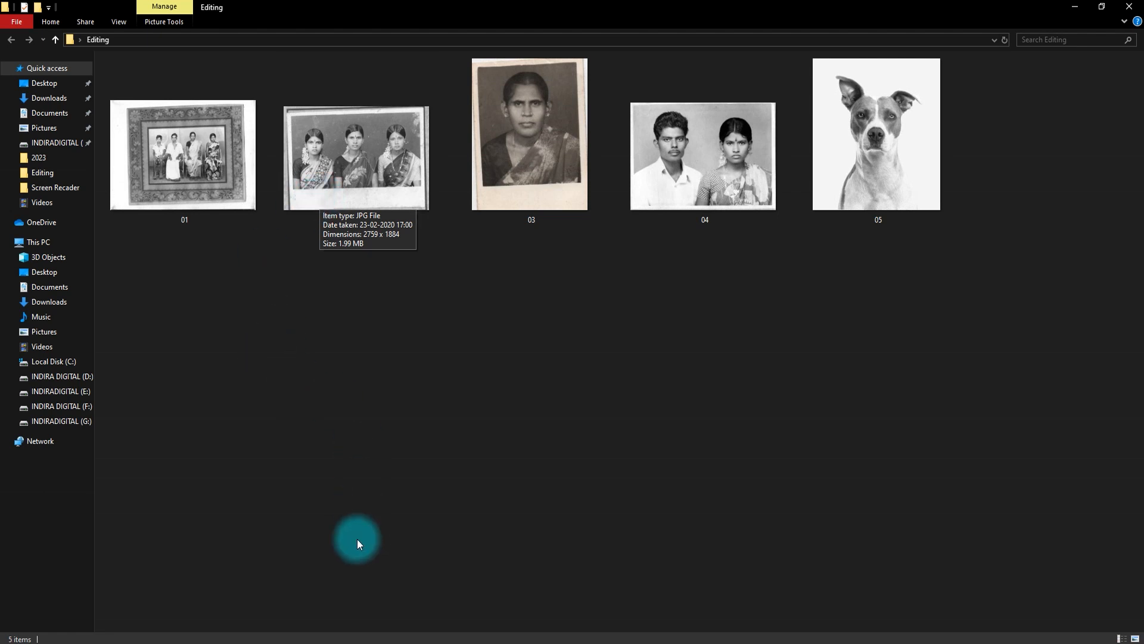
Step: Switch to Chrome, search Google for palette fm and open the Palette.fm website
left_click(390, 643)
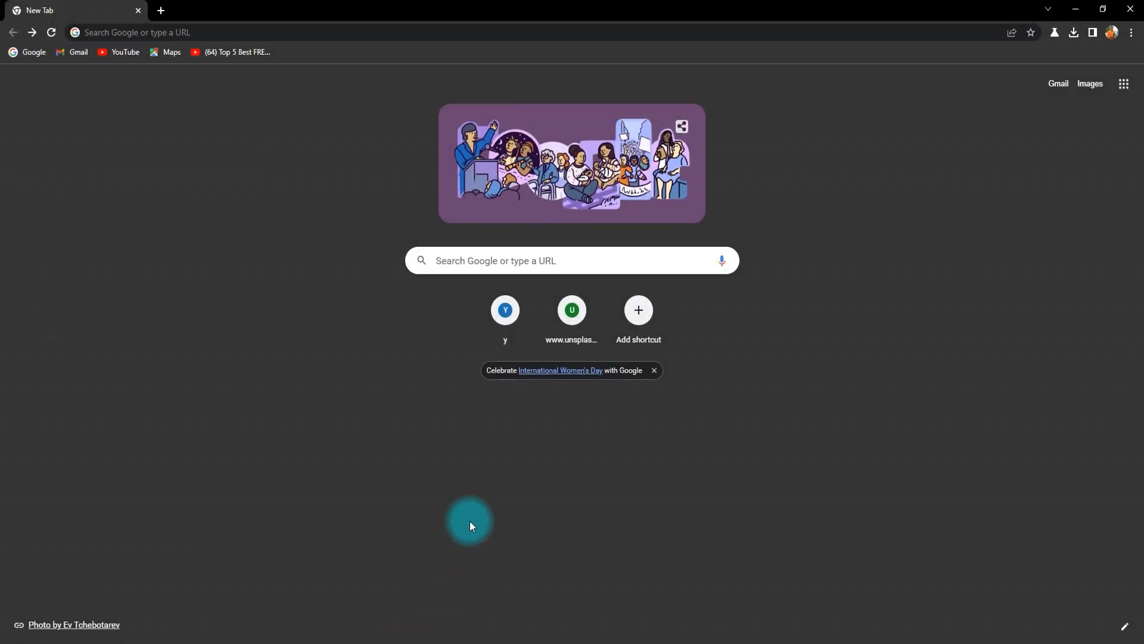
left_click(452, 271)
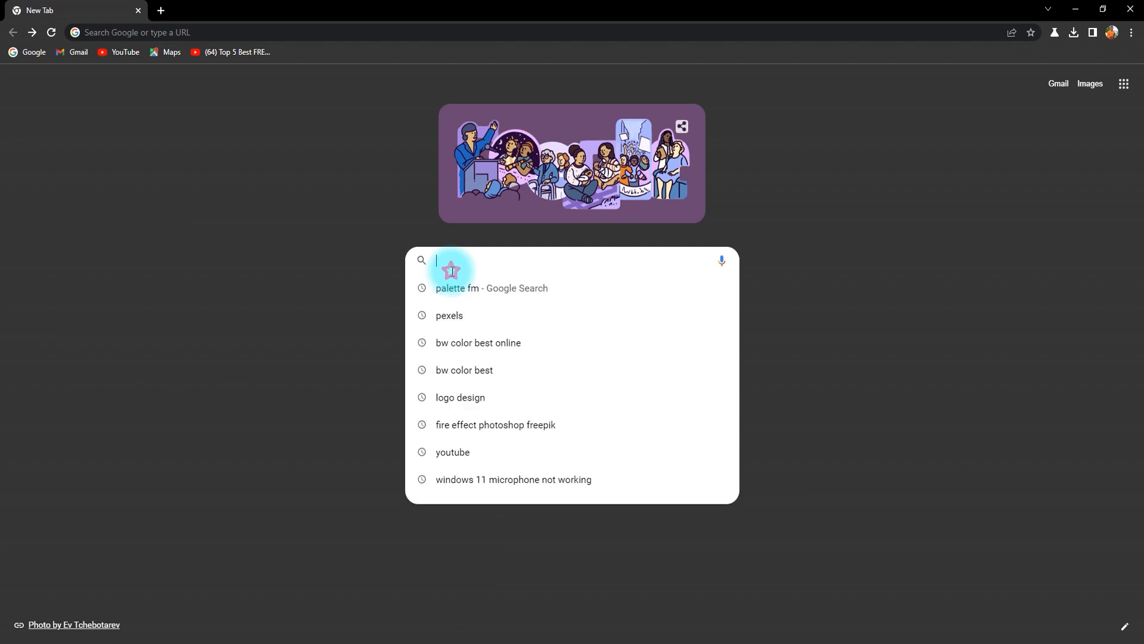
left_click(478, 290)
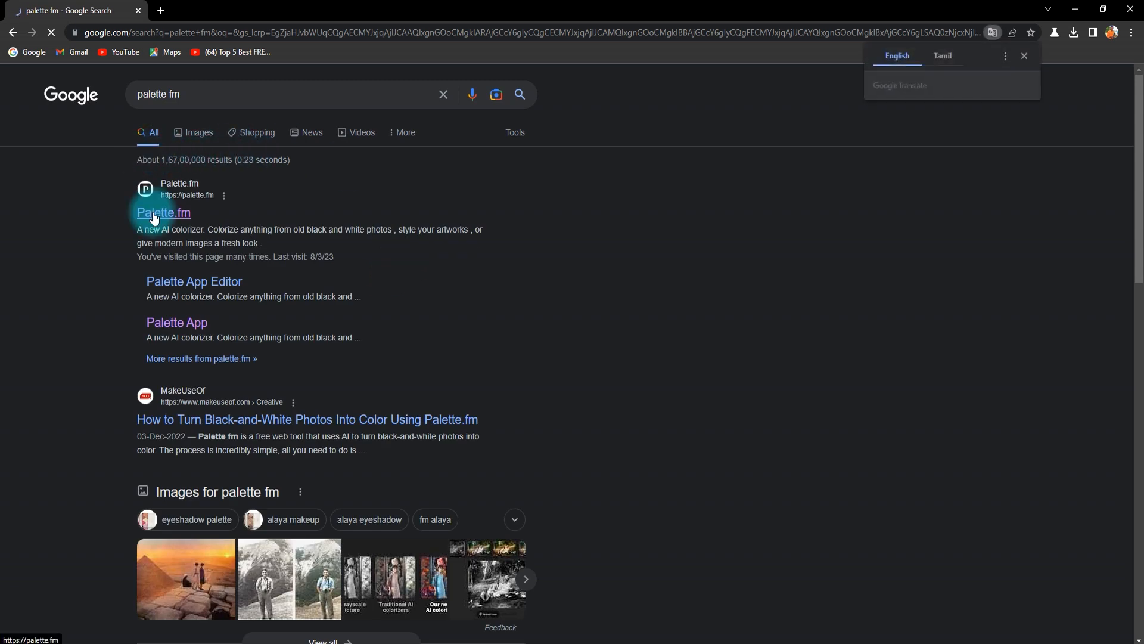
left_click(154, 217)
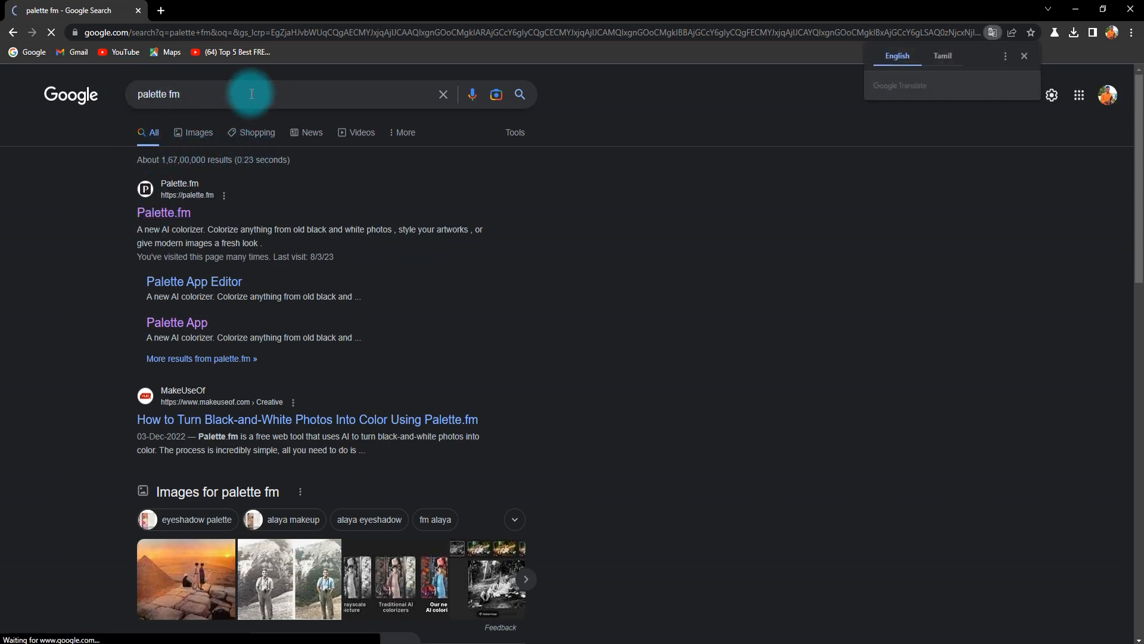
left_click(172, 216)
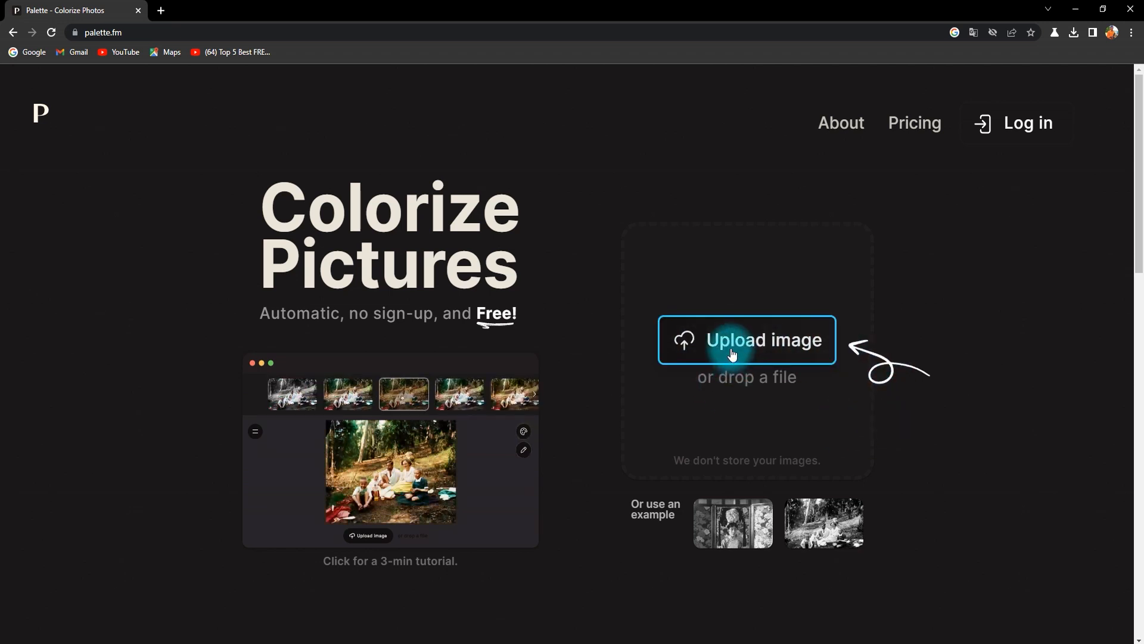
Step: Upload the black-and-white couple photo 04 from the Editing folder for colorizing
mouse_move(384, 469)
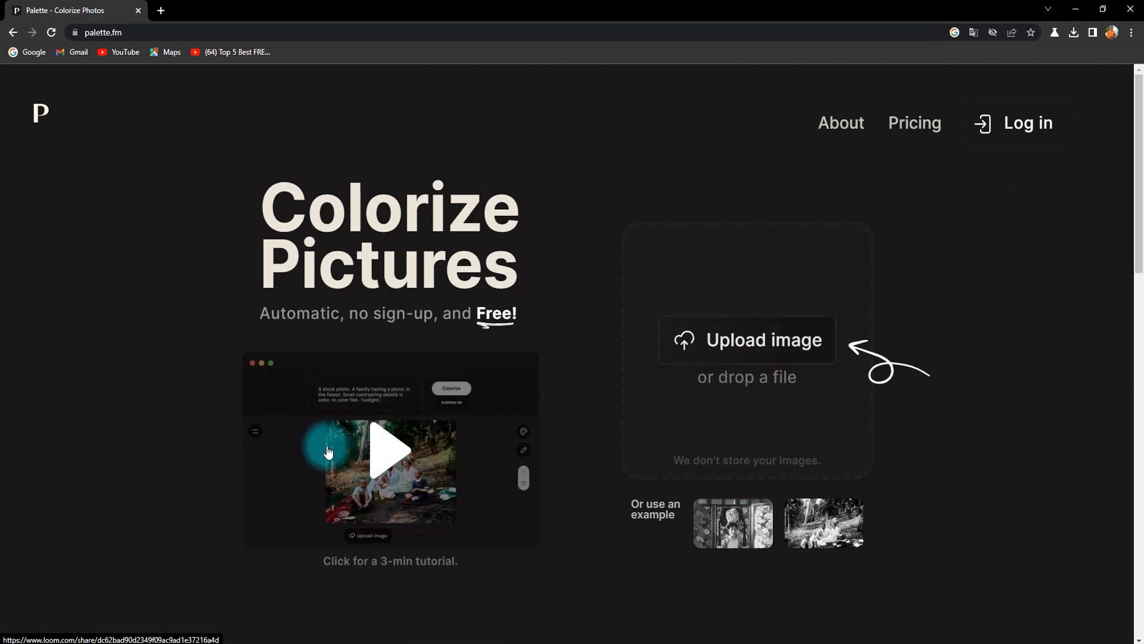
left_click(760, 345)
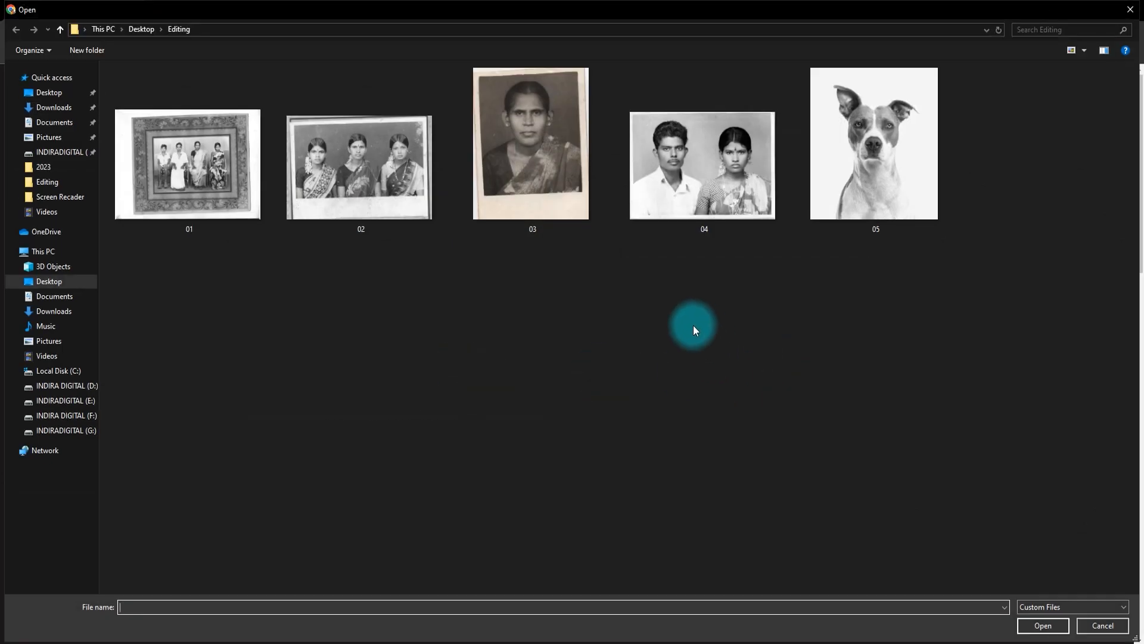
left_click(735, 164)
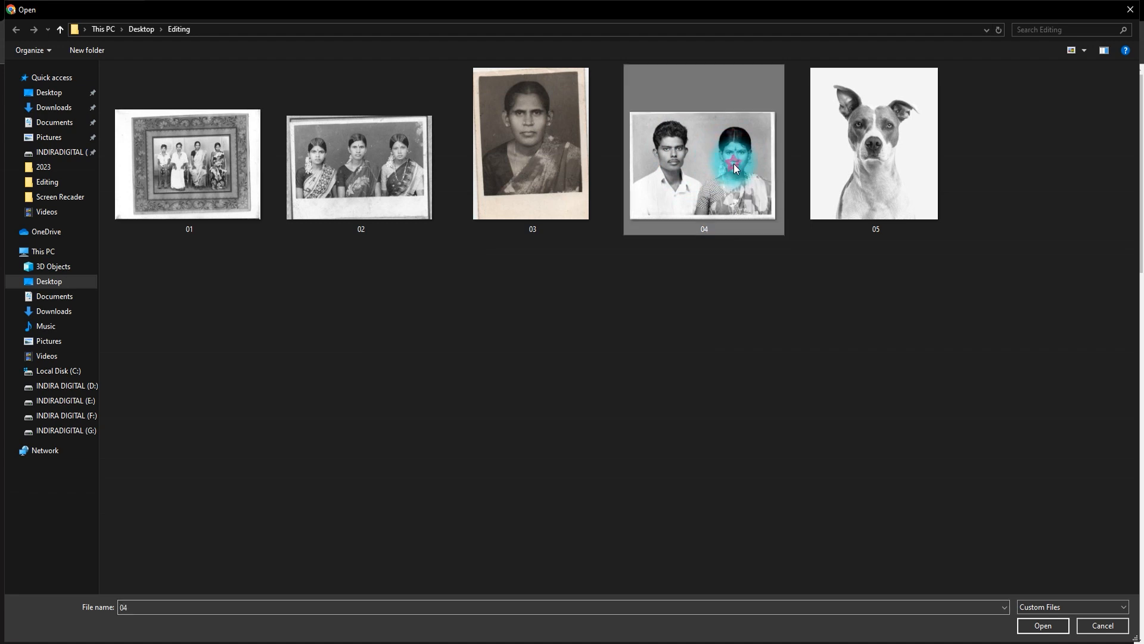
left_click(1043, 625)
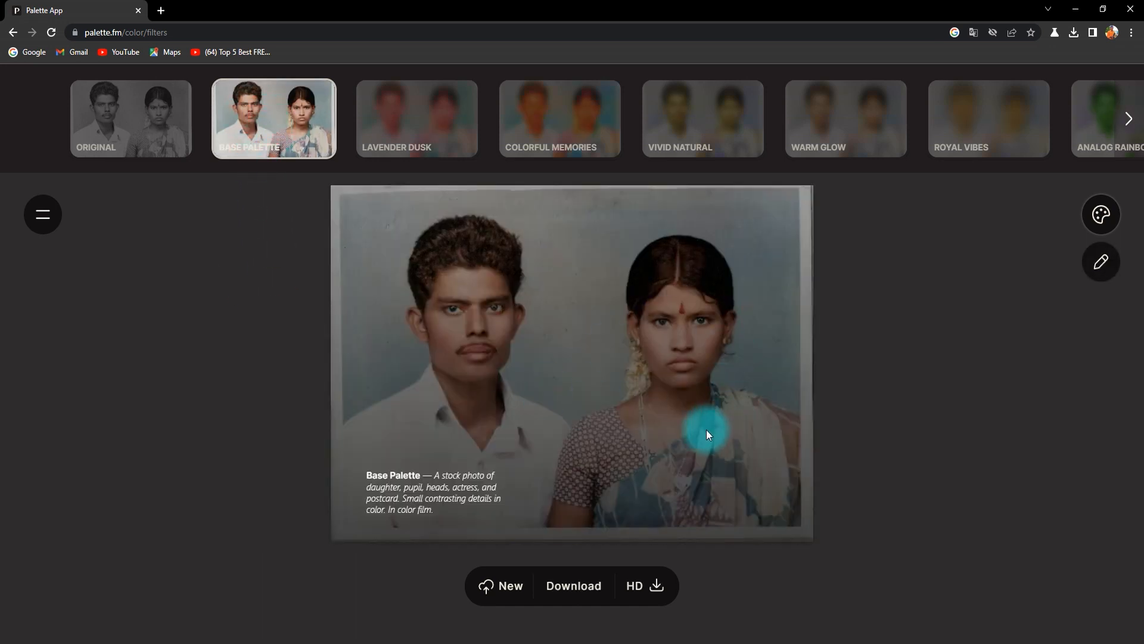
Step: Compare the Original, Base Palette and Lavender Dusk versions of the photo
left_click(427, 123)
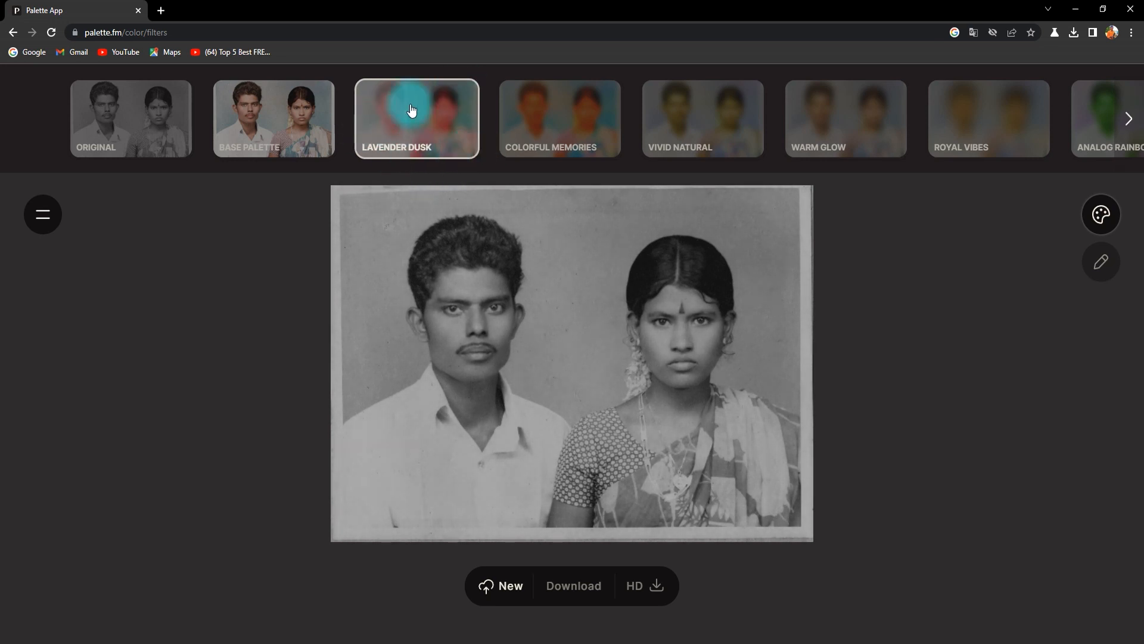
left_click(149, 132)
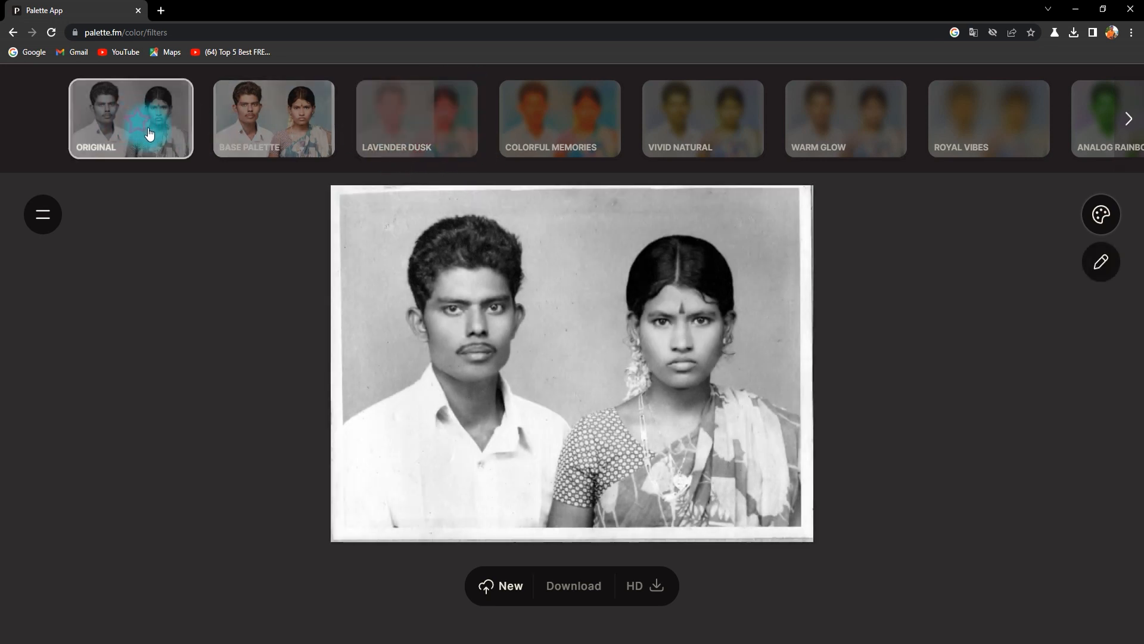
left_click(248, 112)
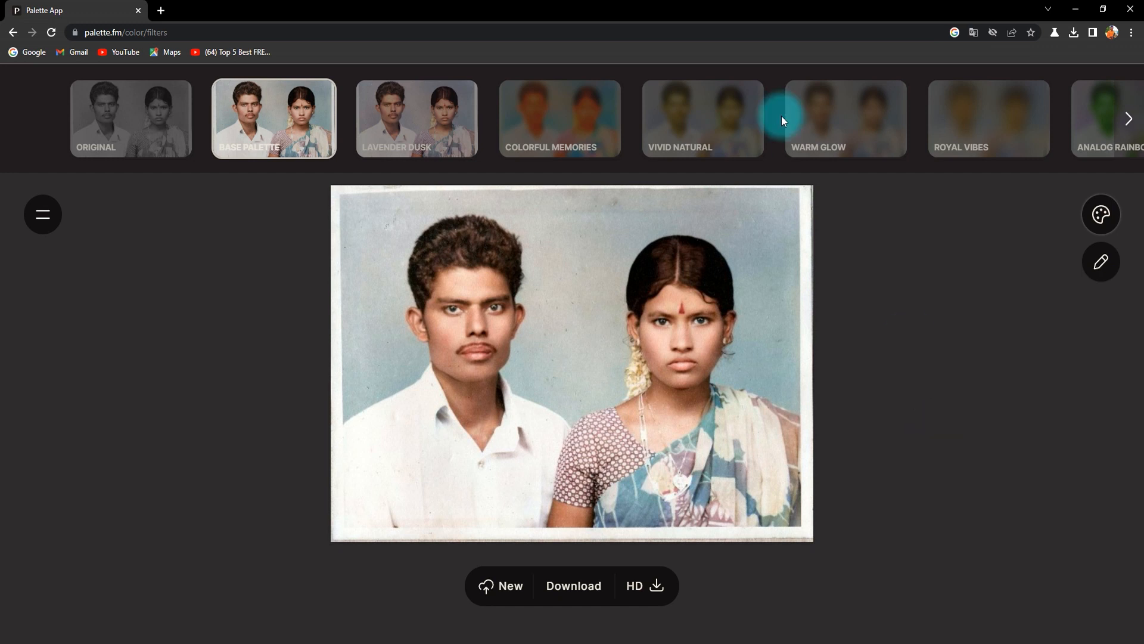
left_click(430, 132)
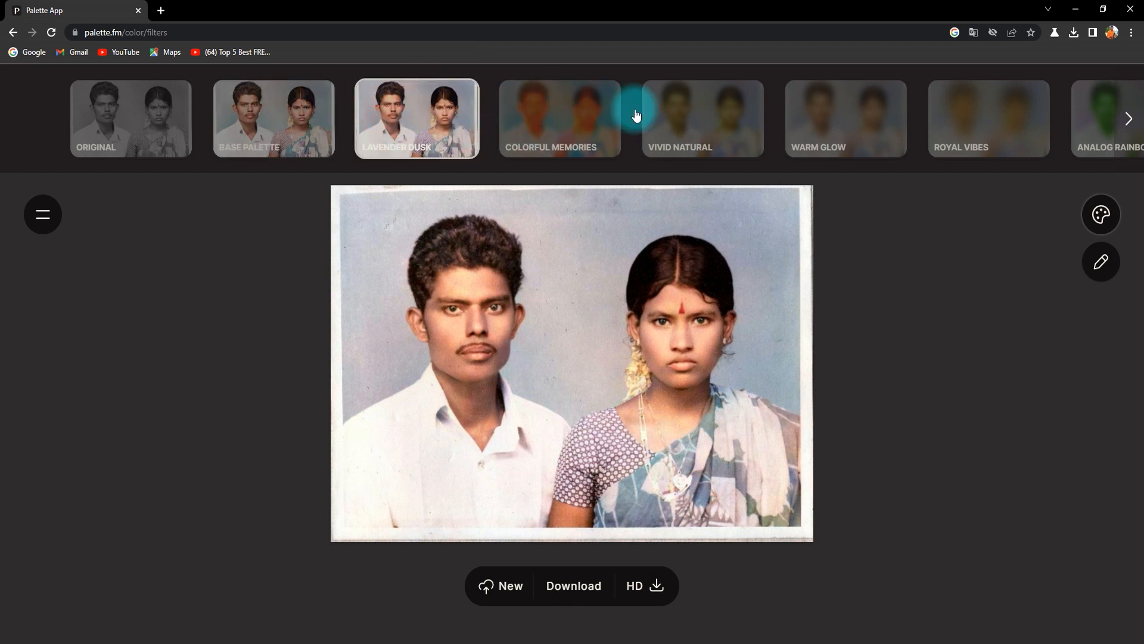
Step: Look through the available color filters and apply Colorful Memories to the photo
left_click(1128, 119)
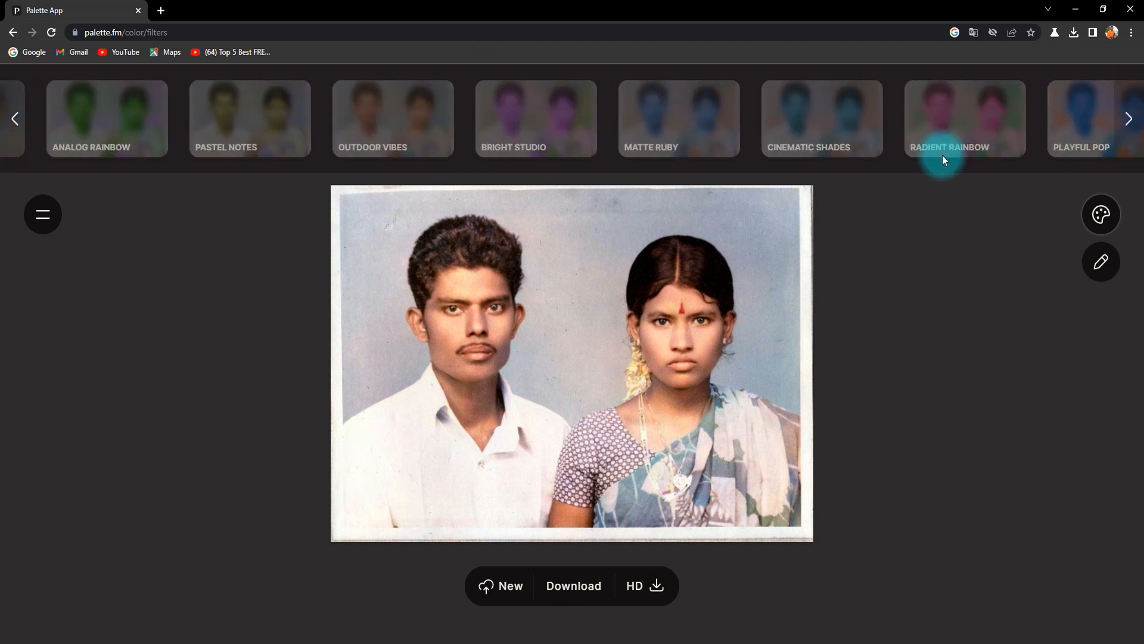
left_click(1130, 121)
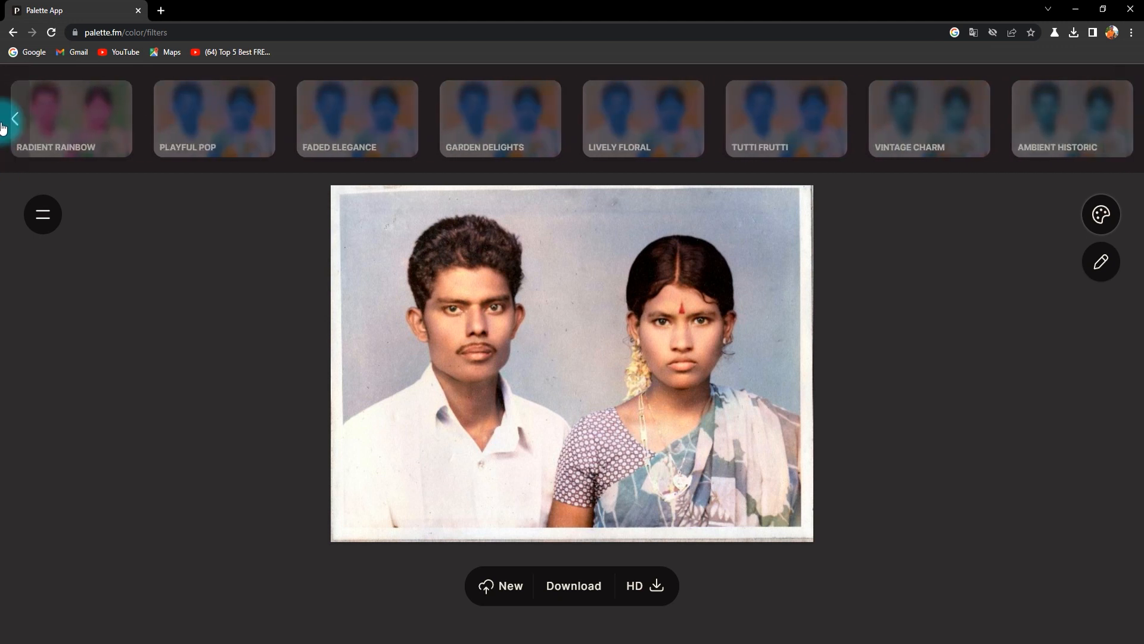
left_click(11, 128)
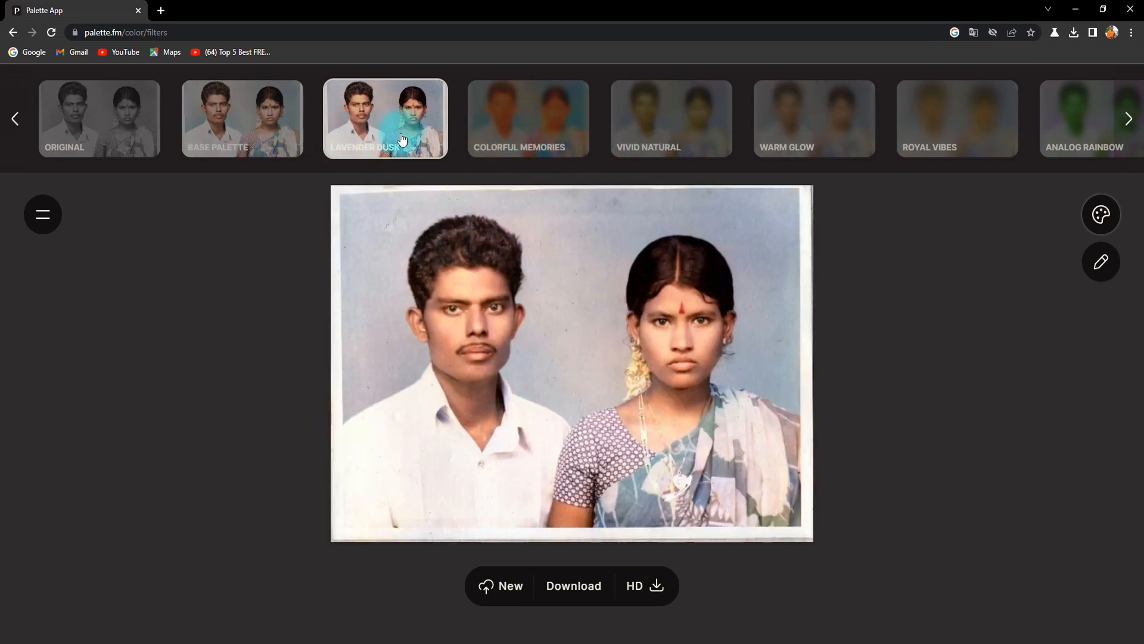
left_click(522, 128)
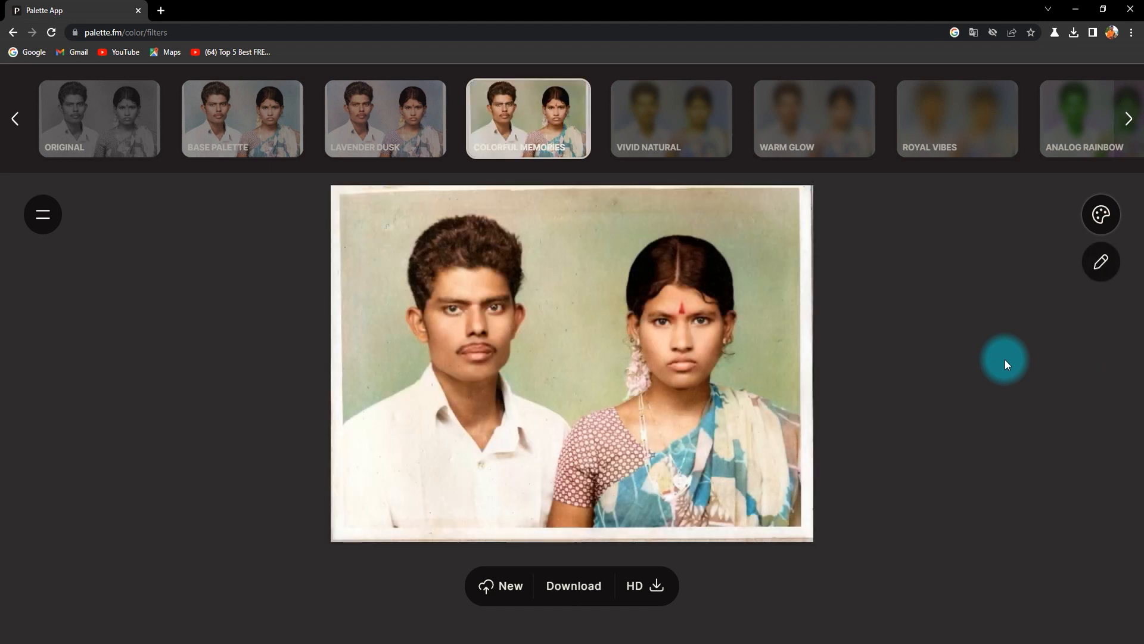
Step: Compare the Lavender Dusk and Base Palette versions with Colorful Memories, ending on Colorful Memories
left_click(395, 117)
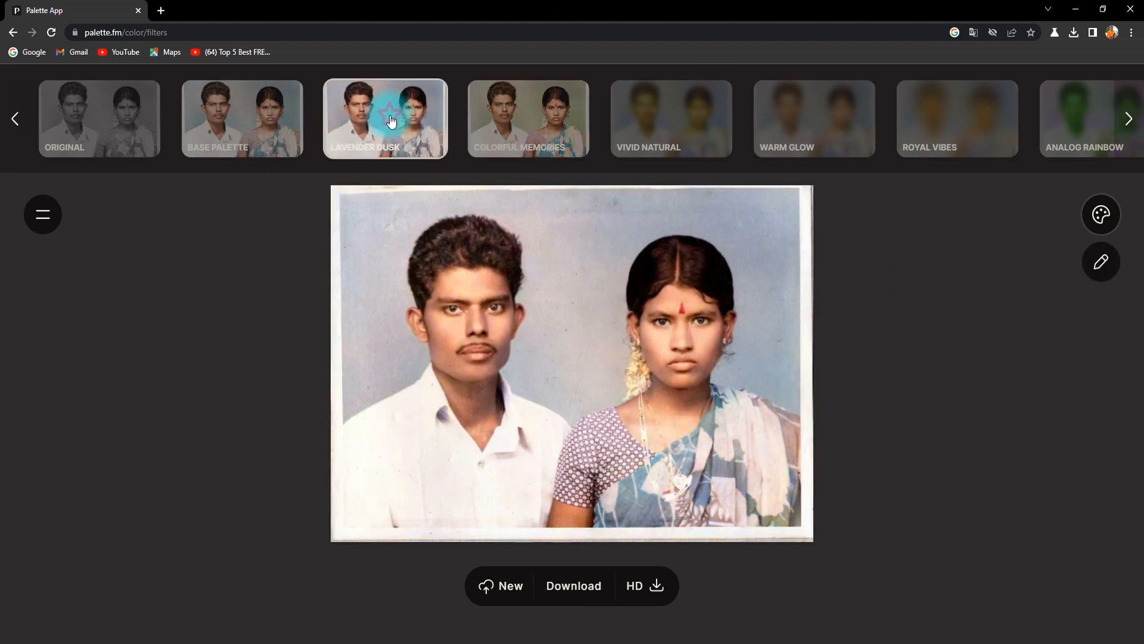
left_click(473, 116)
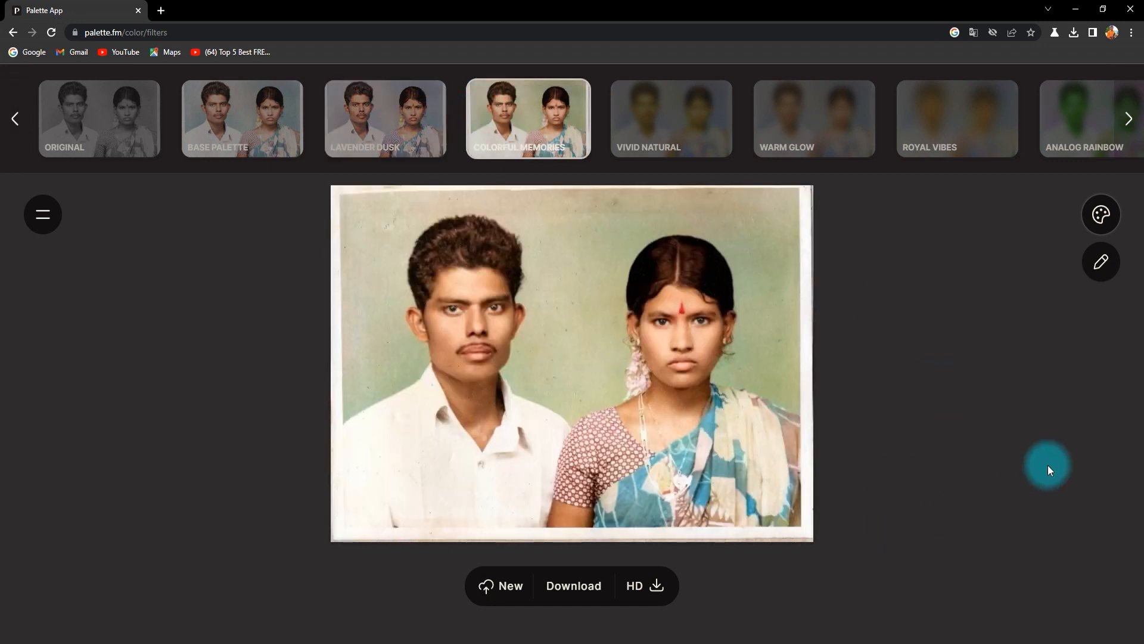
left_click(282, 127)
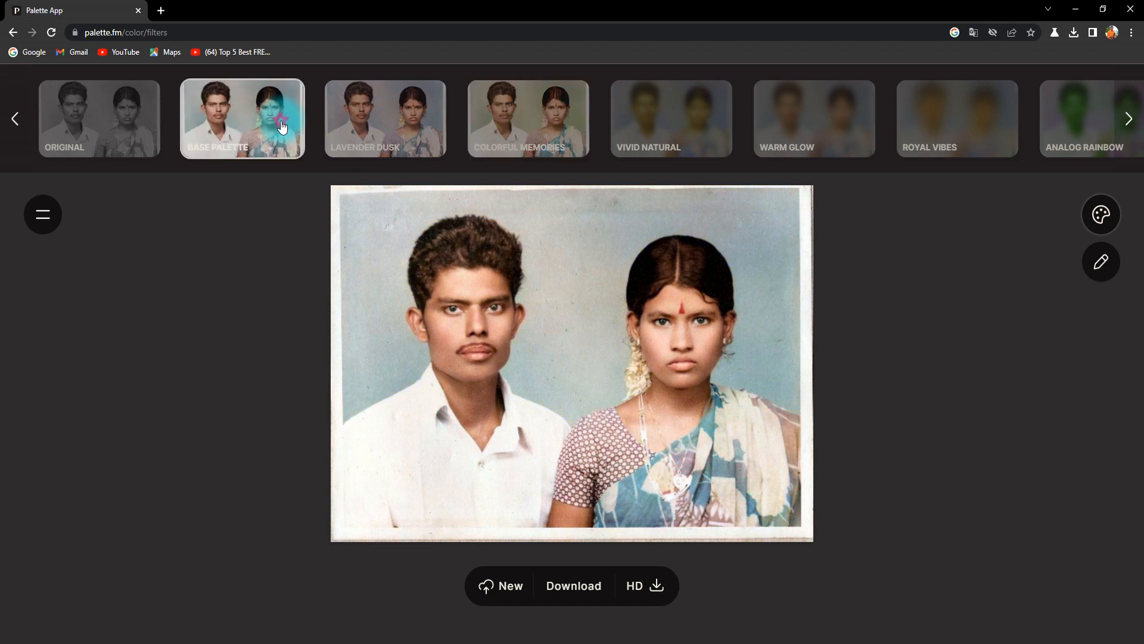
left_click(375, 107)
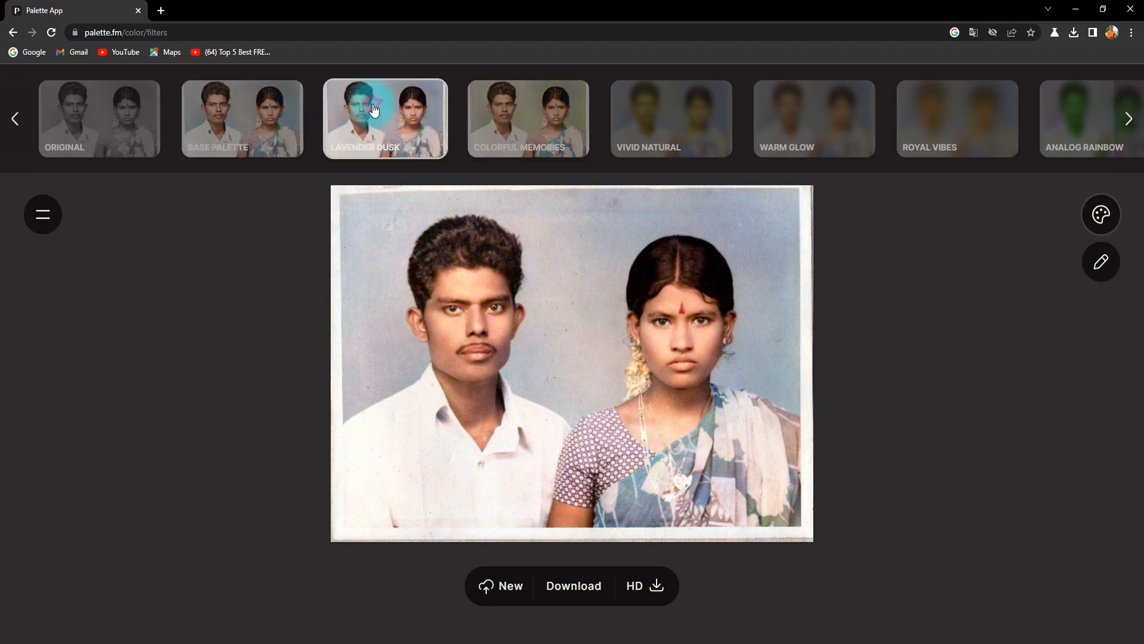
left_click(482, 102)
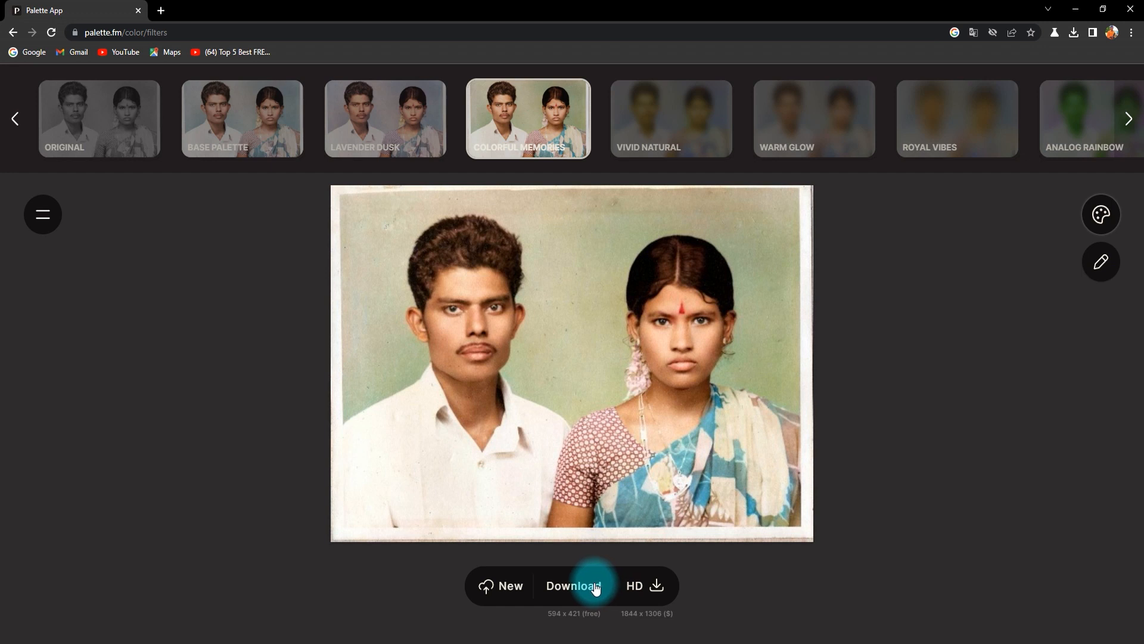
Step: Try to download the Colorful Memories version in HD
mouse_move(588, 386)
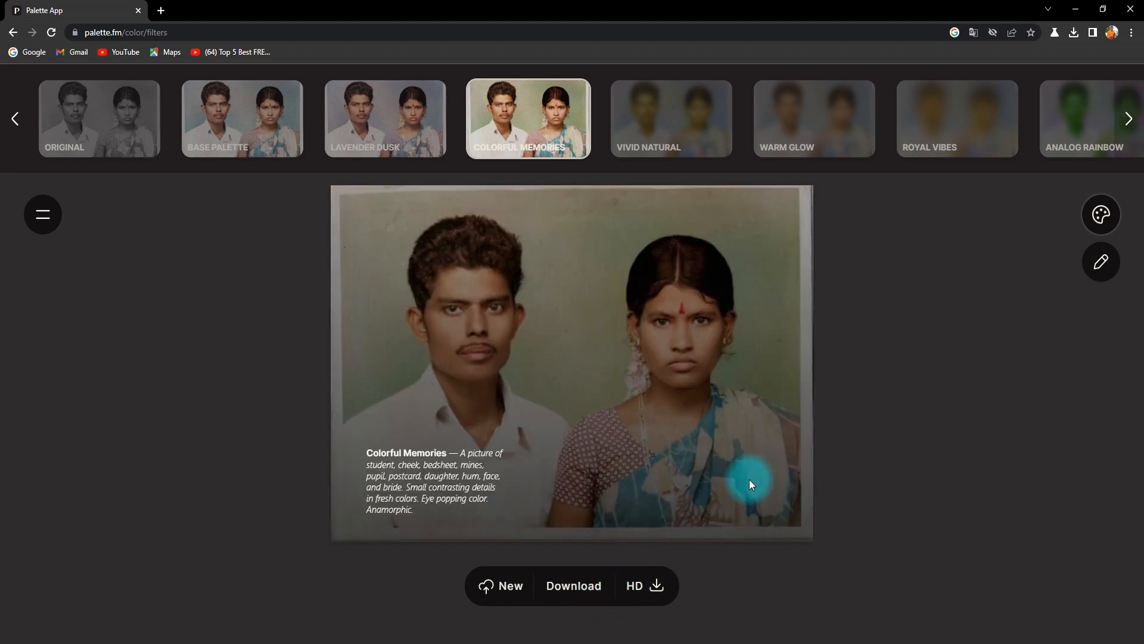
left_click(650, 592)
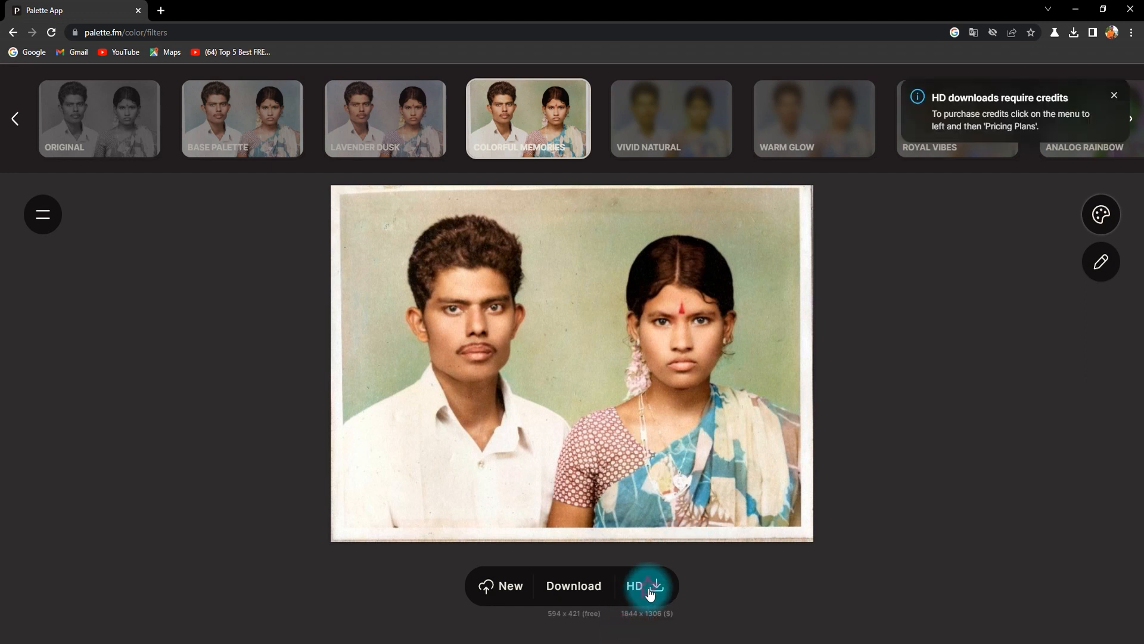
left_click(1113, 95)
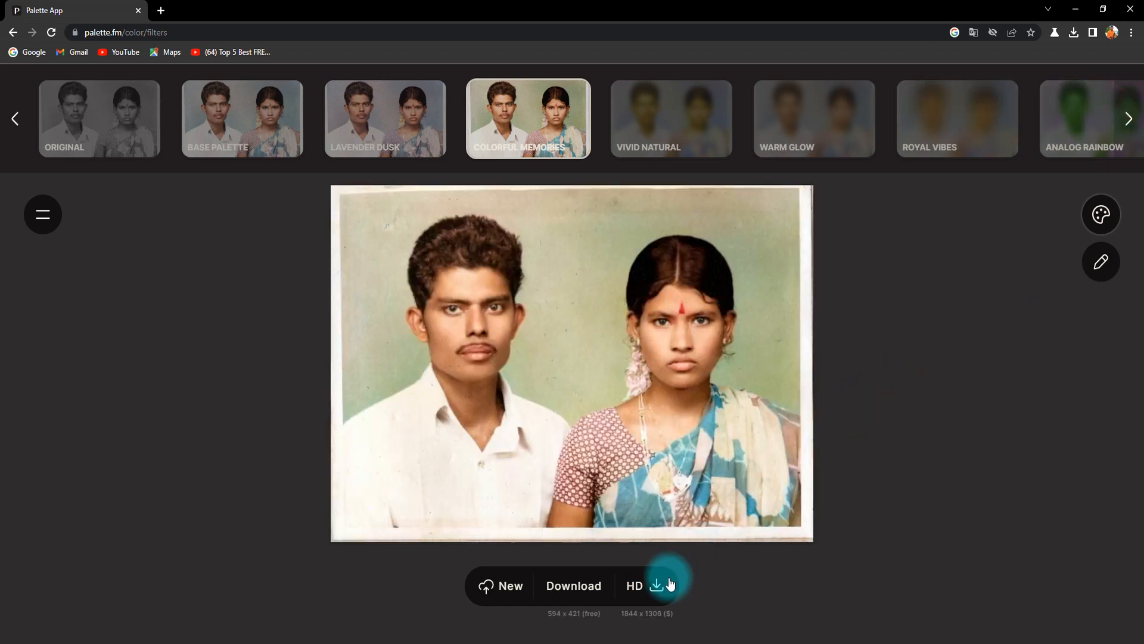
Step: Download the Colorful Memories and Base Palette versions of the photo at the free resolution
left_click(577, 594)
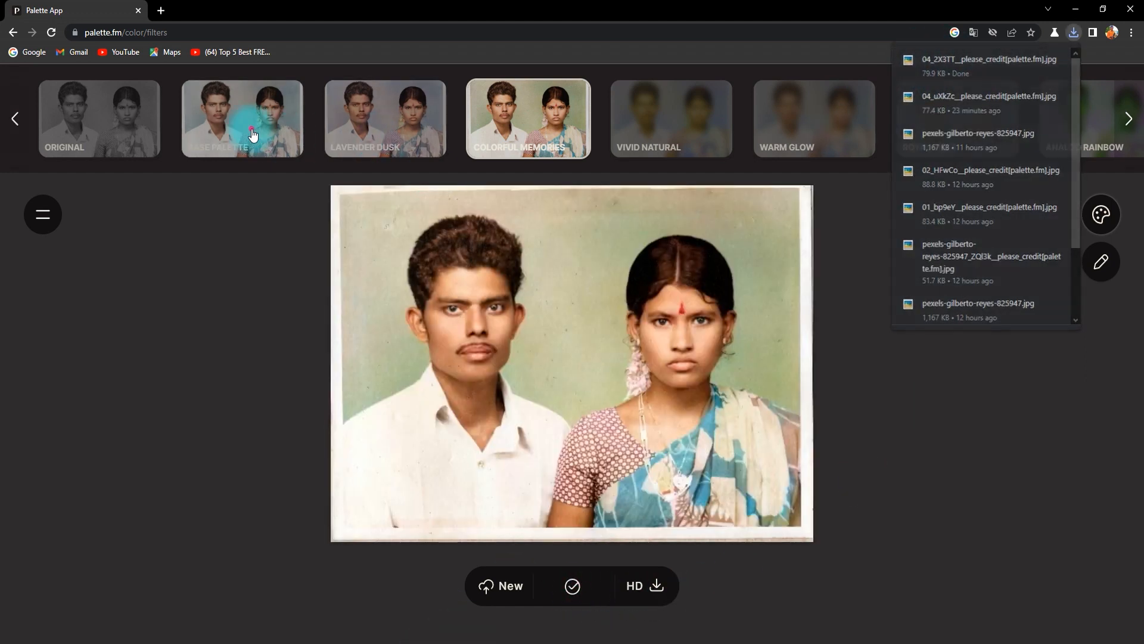
left_click(253, 133)
left_click(572, 589)
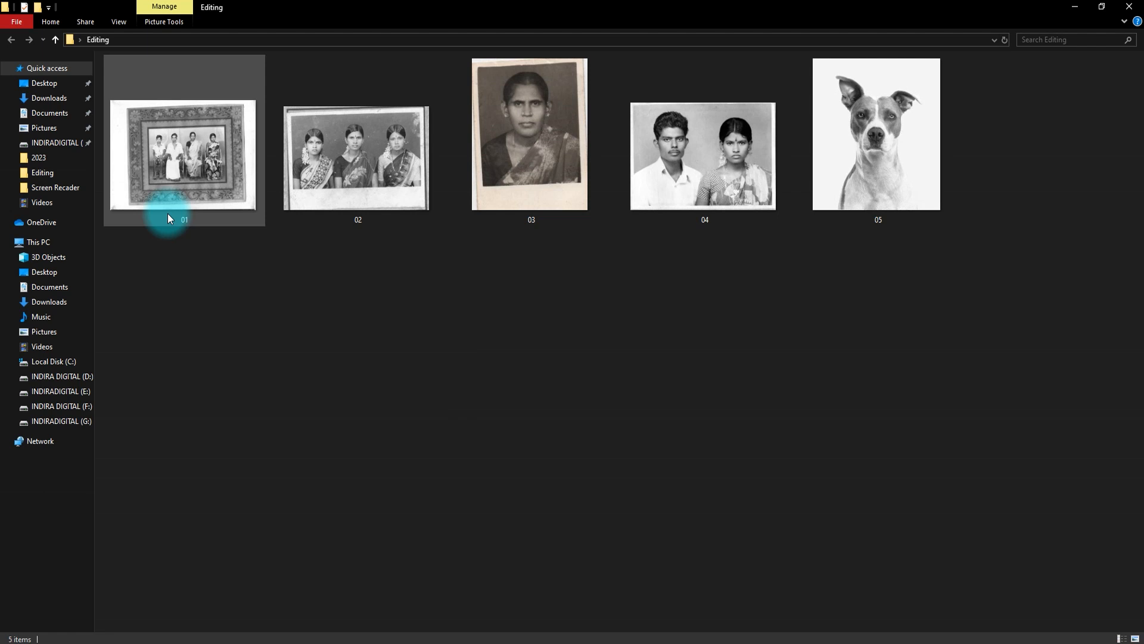
Step: Switch to File Explorer, open the Downloads folder and preview the downloaded Base Palette photo
left_click(59, 98)
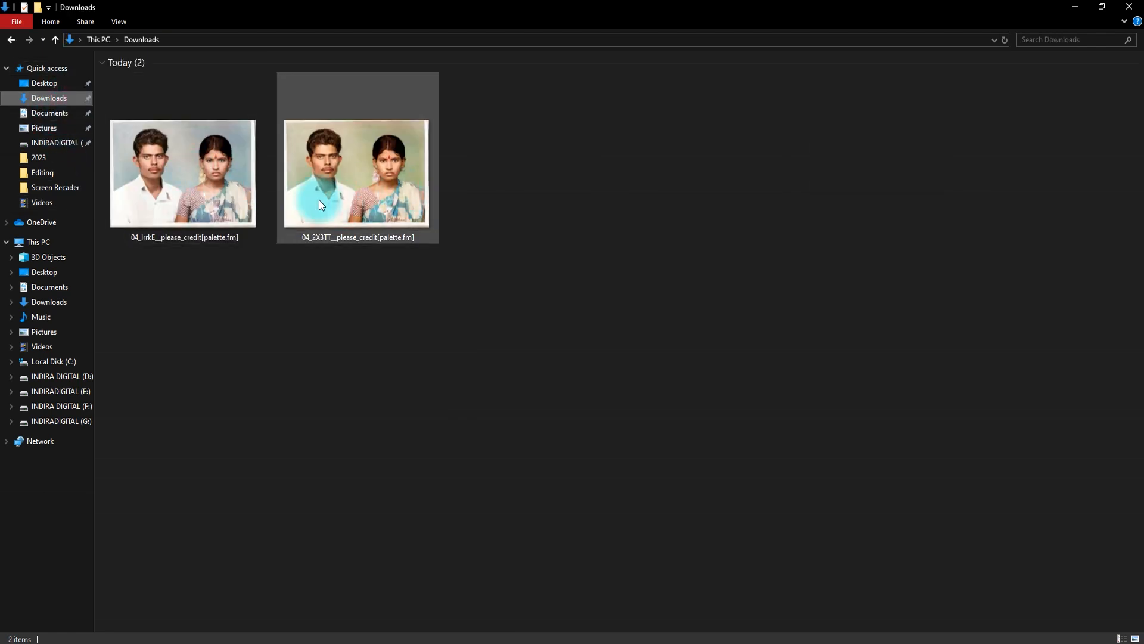
double_click(172, 165)
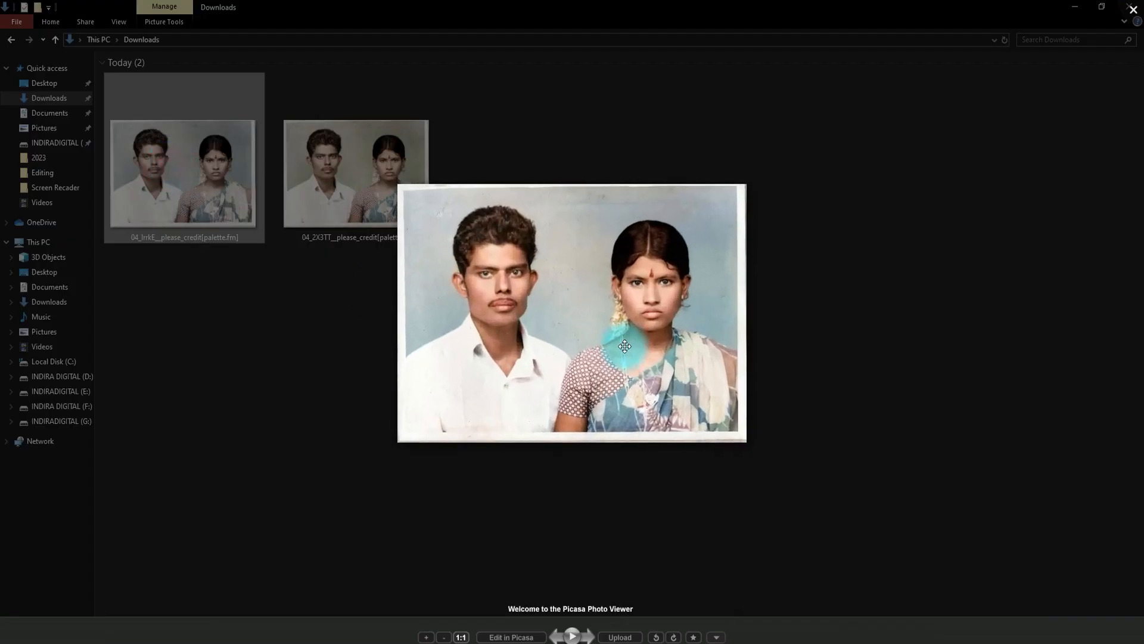
left_click(876, 84)
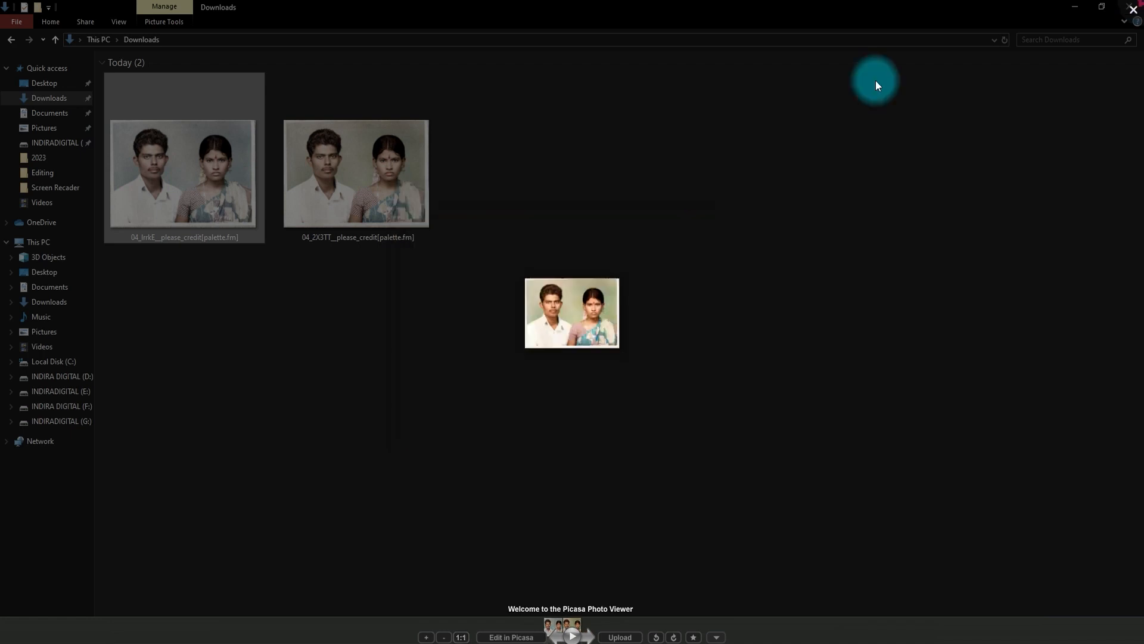
left_click(426, 162)
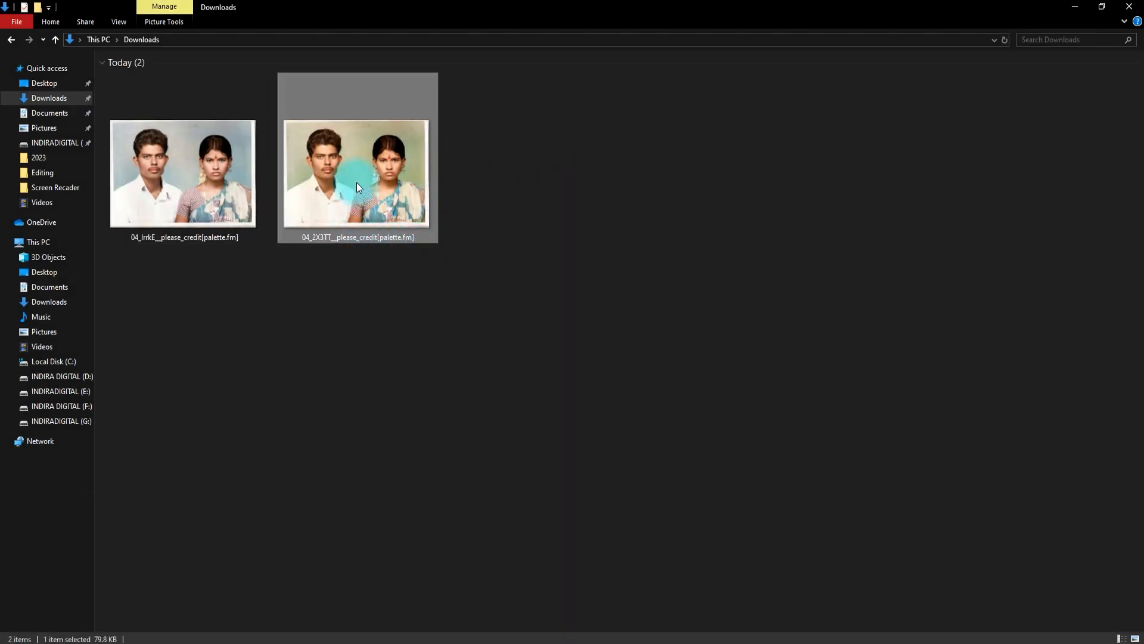
Step: Open the downloaded Colorful Memories photo 04_2X3TT__please_credit[palette.fm] from the Downloads folder in Photoshop
left_click_drag(357, 183, 503, 306)
key("alt+Tab")
key("alt+Tab")
key("alt+Tab")
key("alt+Tab")
left_click(457, 643)
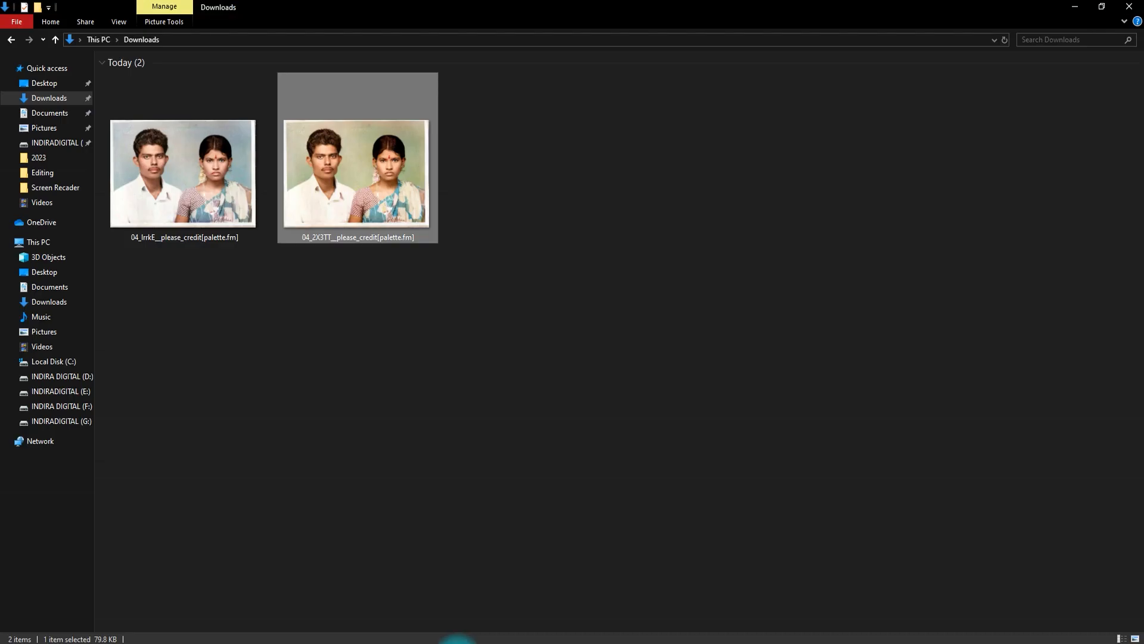
Step: Open the original 04 photo from the Editing folder in Photoshop and move its window aside to reveal the colorized photo
left_click(11, 39)
left_click_drag(703, 158, 481, 332)
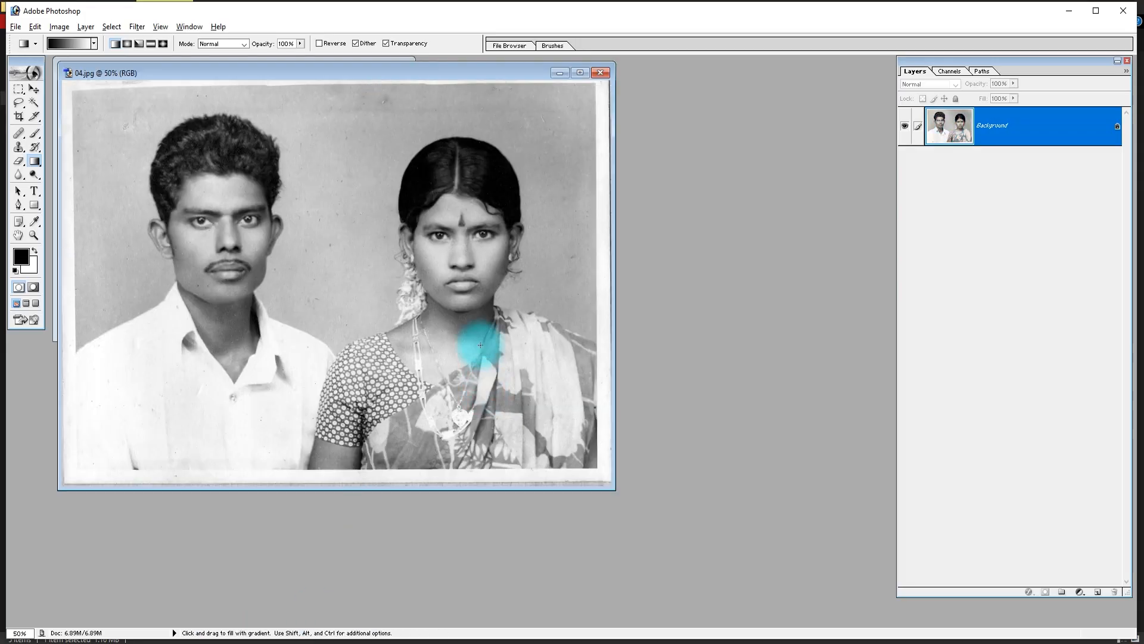
left_click_drag(309, 67, 558, 94)
left_click(346, 161)
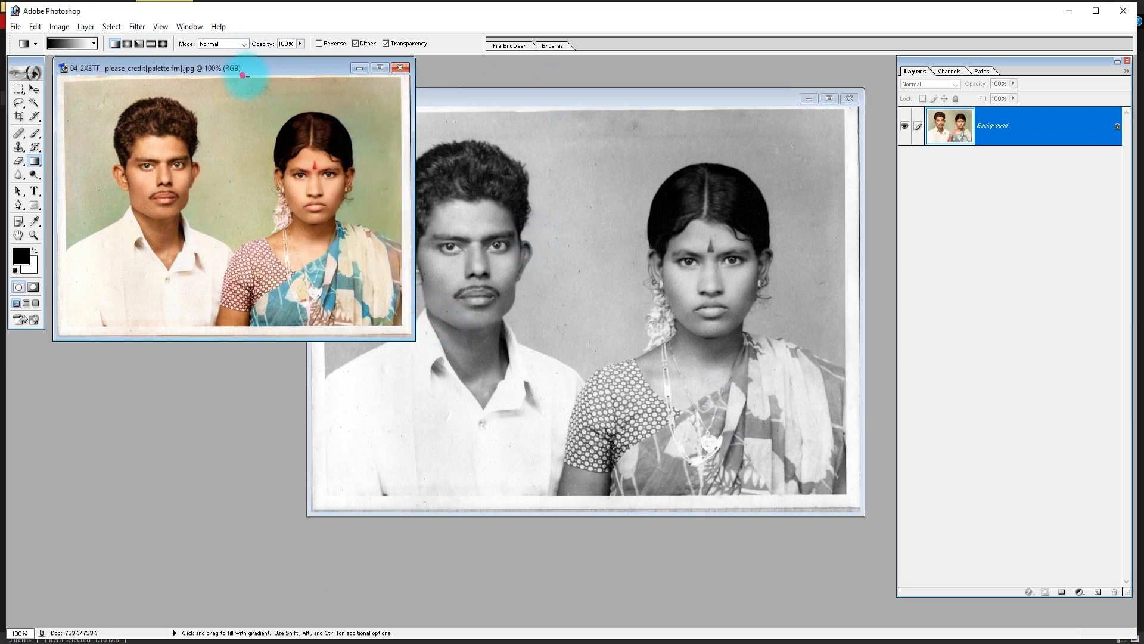
left_click_drag(243, 75, 332, 110)
key("ctrl+z")
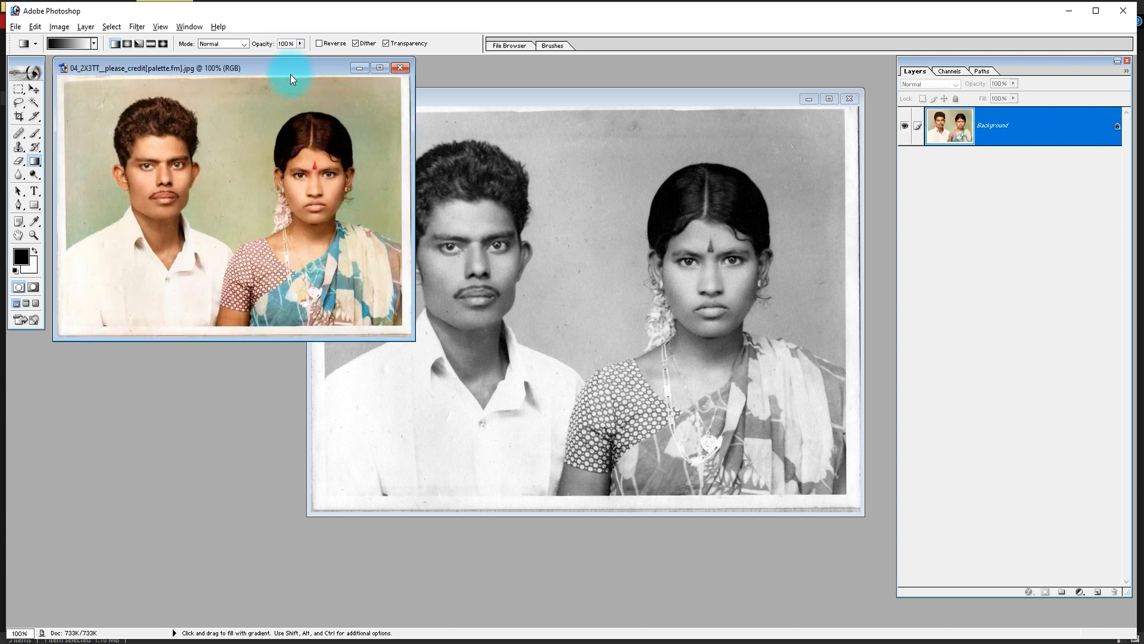
Step: Bring the colorized photo to the front, switch to the original 04 photo and examine it enlarged for its full-resolution detail
key("v")
left_click_drag(274, 69, 422, 184)
left_click(474, 290)
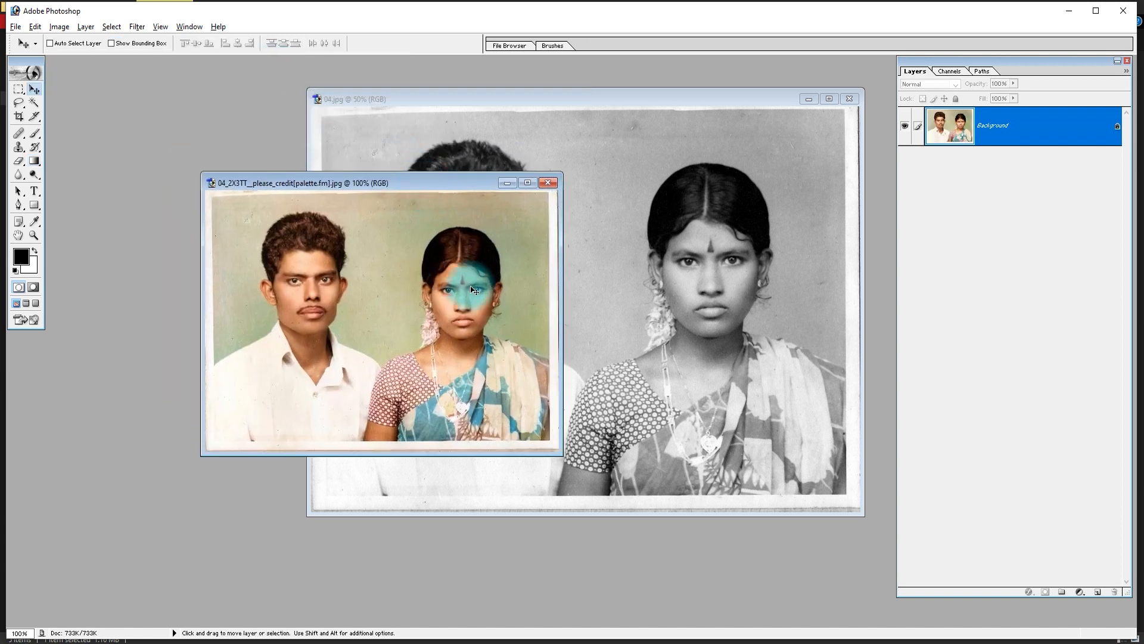
left_click(527, 182)
key("ctrl+Tab")
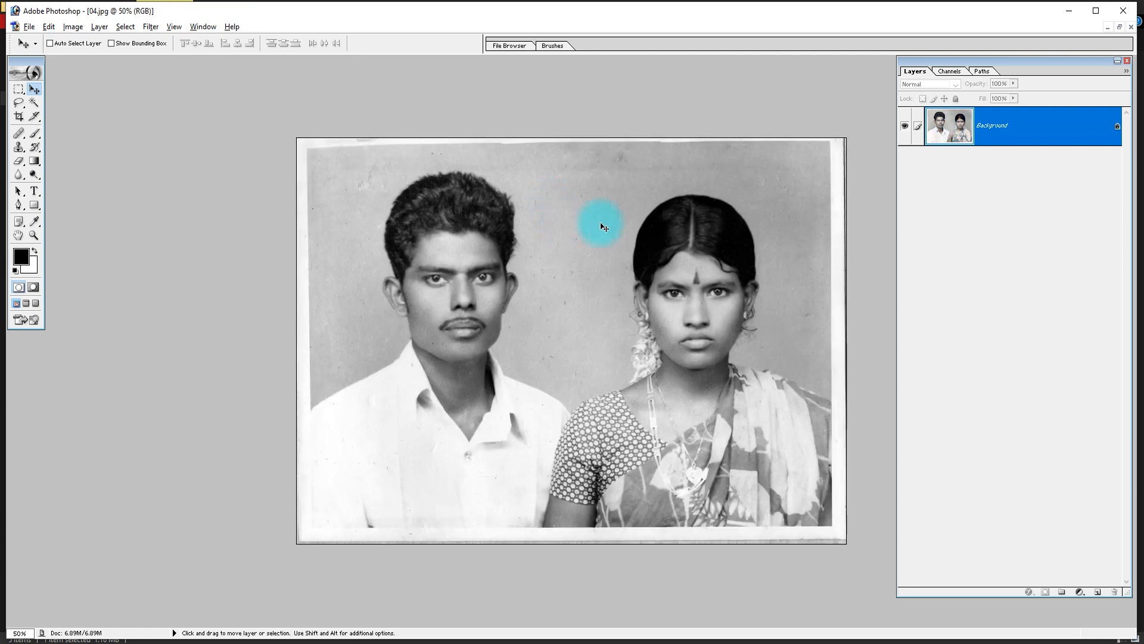
key("ctrl+plus")
key("ctrl+space")
left_click_drag(309, 149, 779, 400)
key("Tab")
key("ctrl+minus")
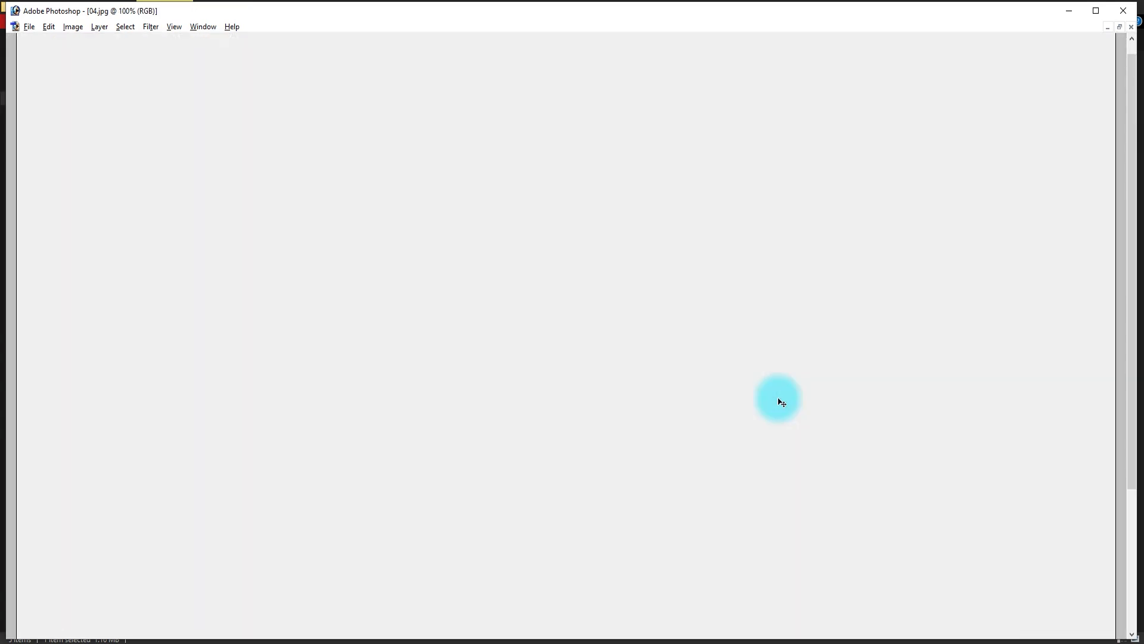
Step: Switch to the colorized photo and examine the woman's and the man's faces closely for pixelation, finishing with the whole photo in view
key("ctrl+Tab")
key("ctrl+0")
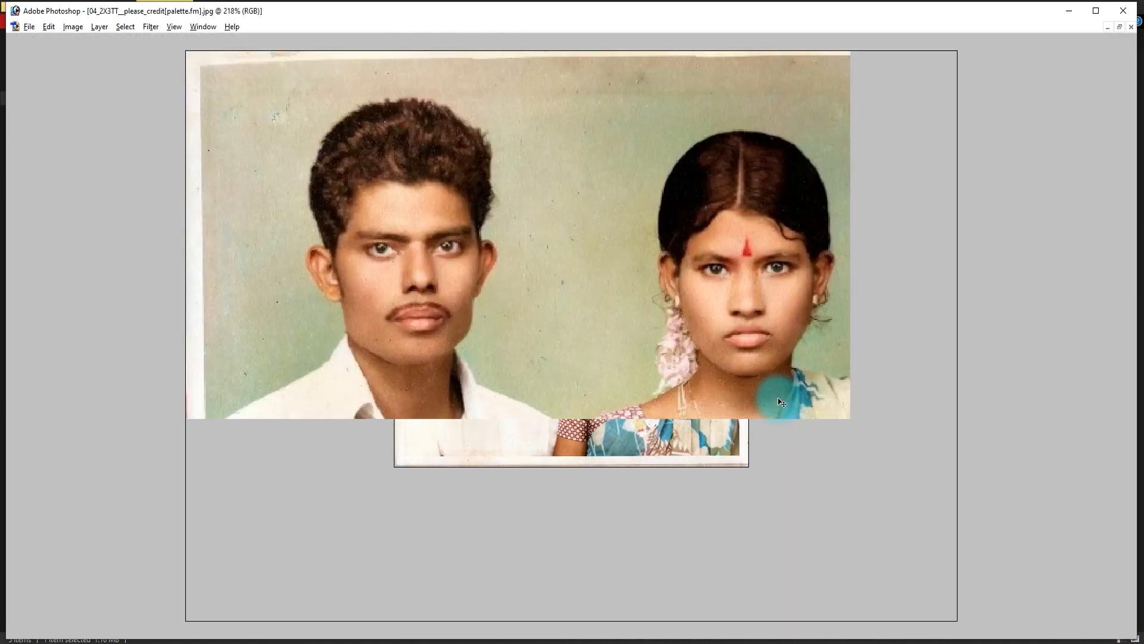
left_click_drag(796, 288, 850, 349)
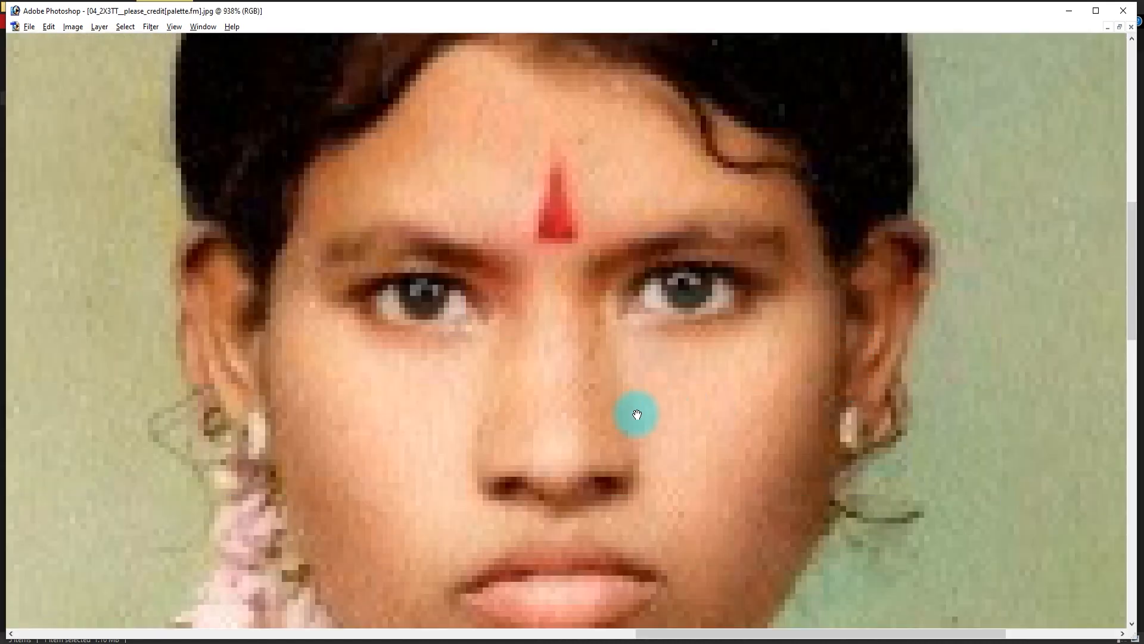
left_click_drag(312, 401, 1095, 475)
left_click_drag(417, 367, 973, 460)
left_click_drag(741, 241, 225, 475)
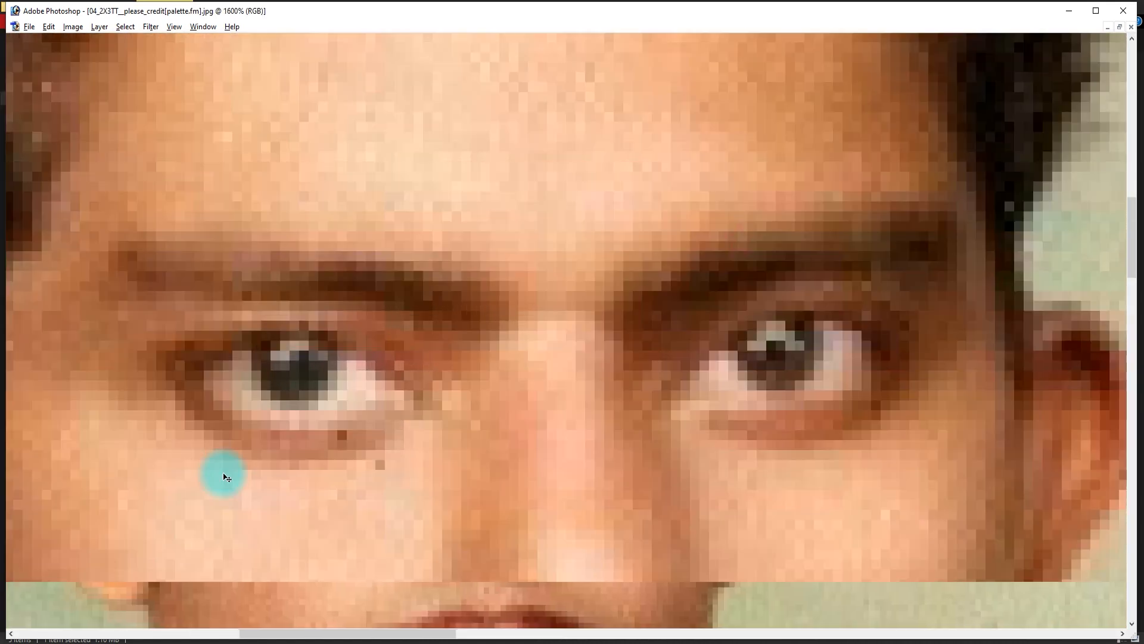
key("ctrl+0")
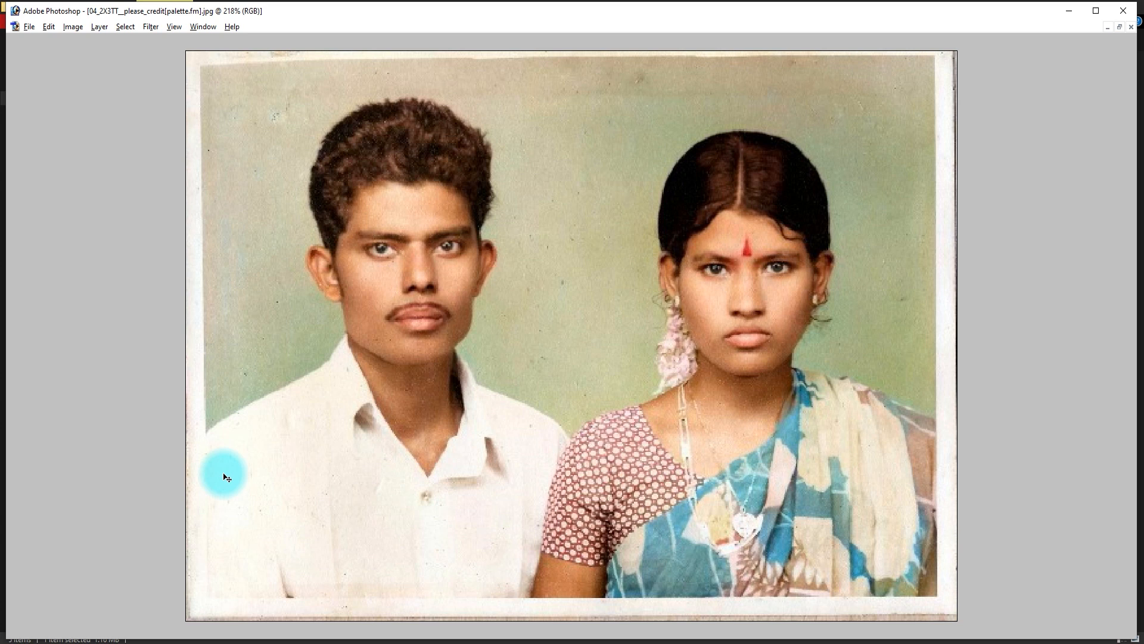
Step: Show the colorized and original photos in separate windows, view the original at 50% and maximize its window
key("f")
key("f")
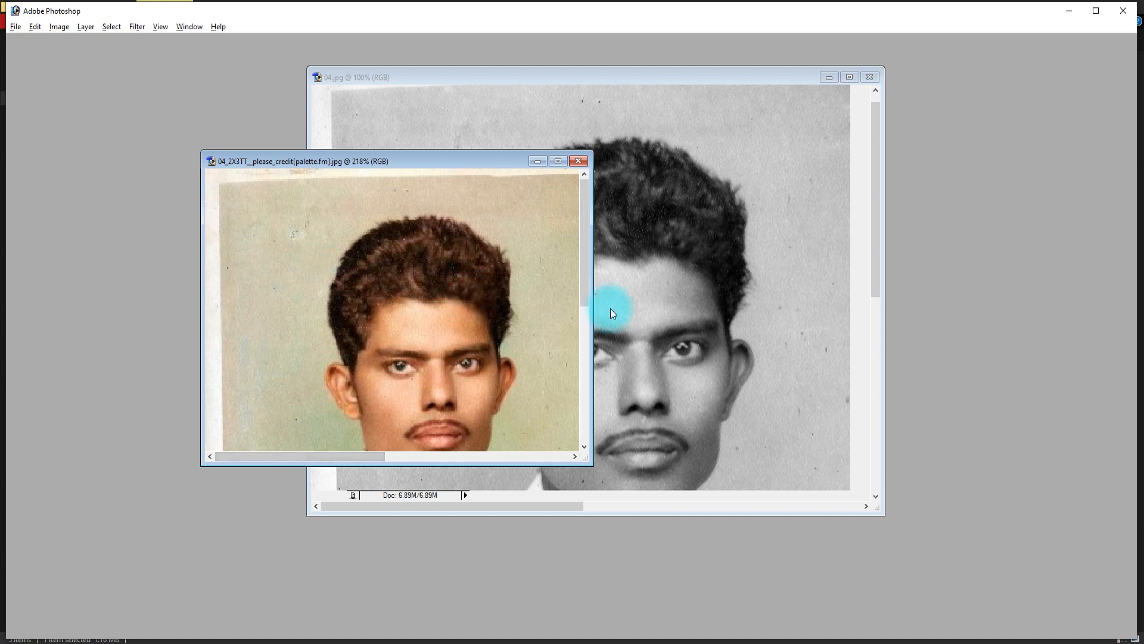
left_click(778, 270)
scroll(656, 261, "down", 1)
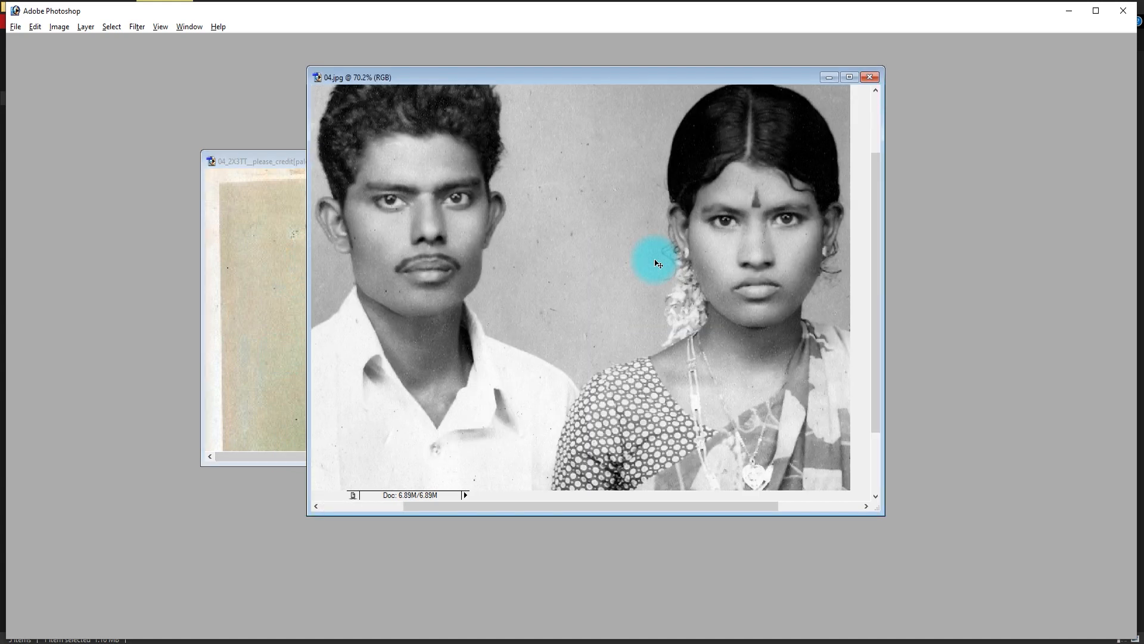
scroll(657, 263, "down", 1)
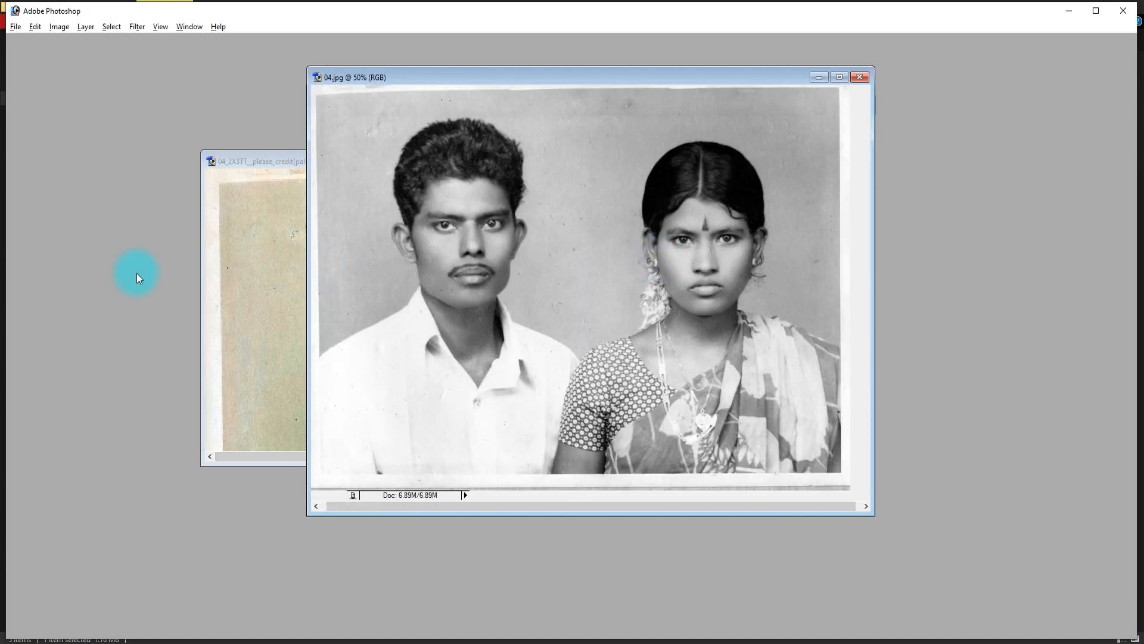
left_click(839, 77)
Step: Copy the whole colorized photo and paste it as a new layer into the original 04 photo
key("ctrl+Tab")
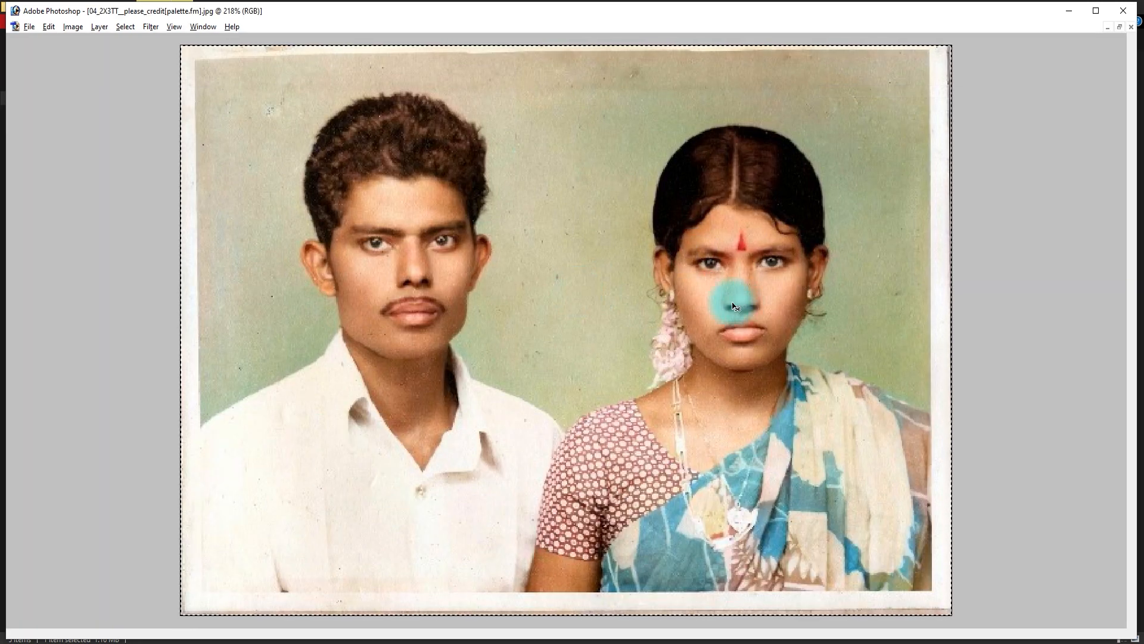
key("ctrl+Tab")
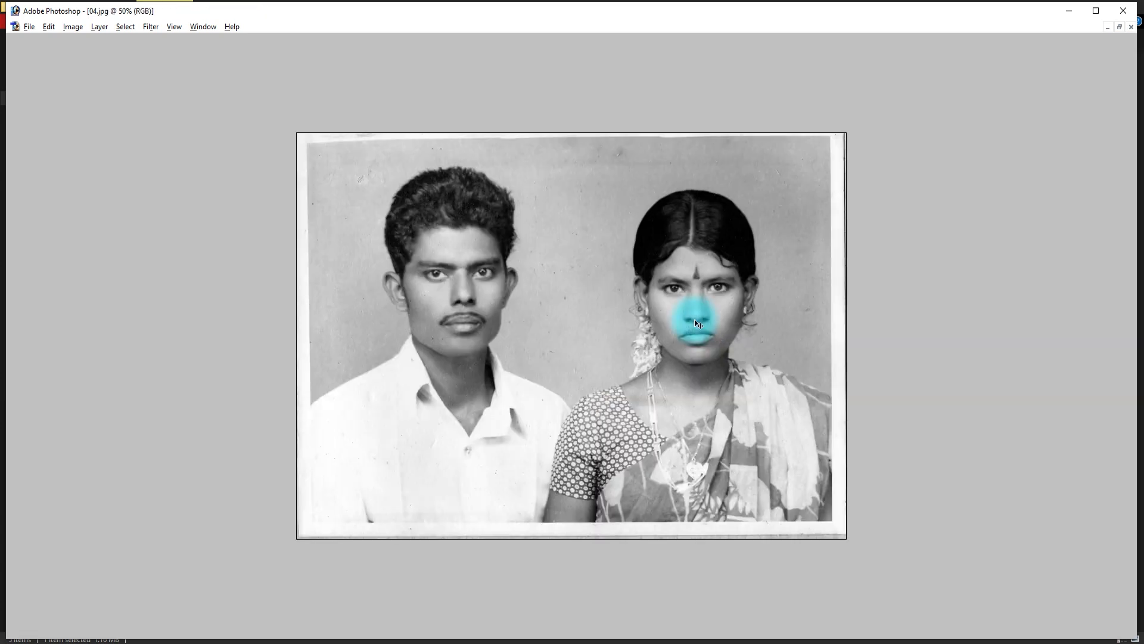
key("ctrl+0")
key("ctrl+v")
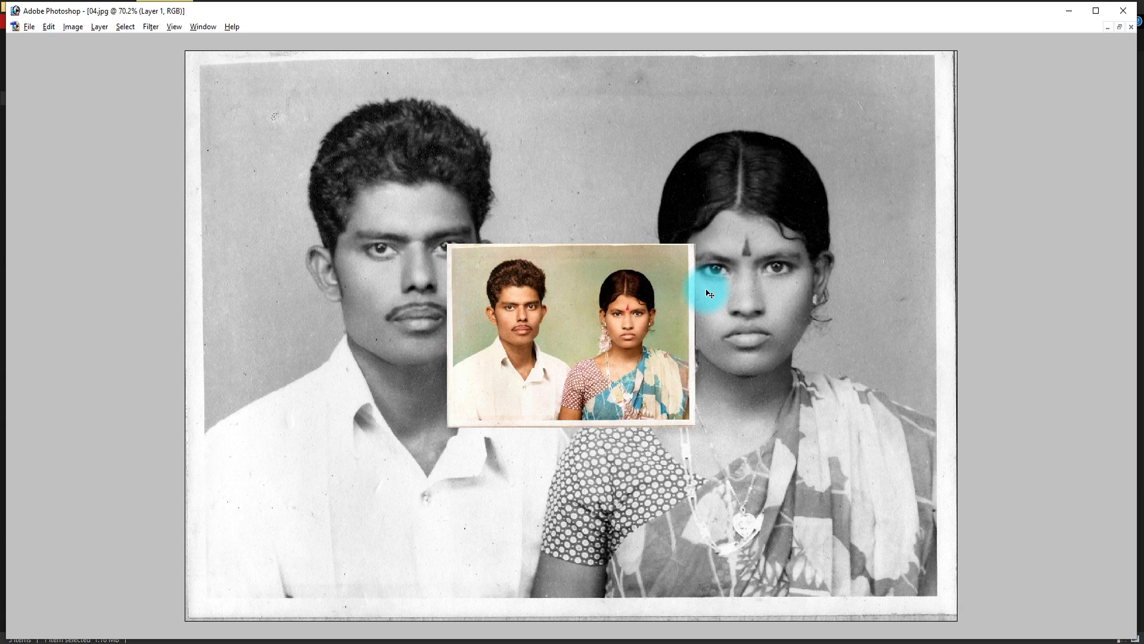
Step: Scale the pasted colorized layer proportionally from its center to 310.8% so that it covers the whole original photo
key("Tab")
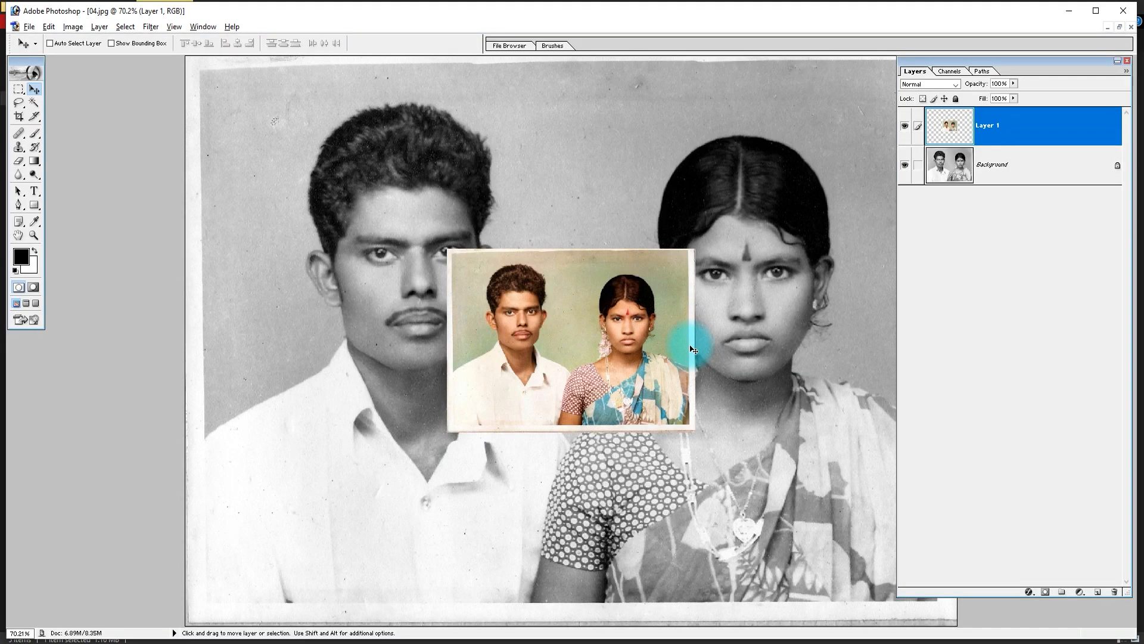
key("Tab")
key("Tab")
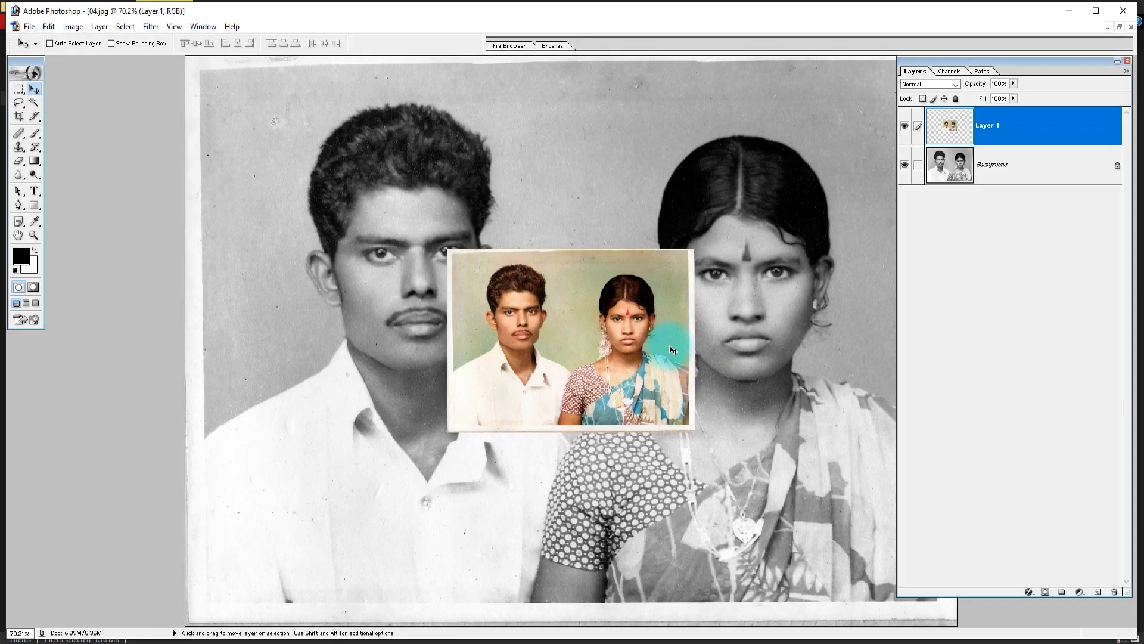
key("ctrl+t")
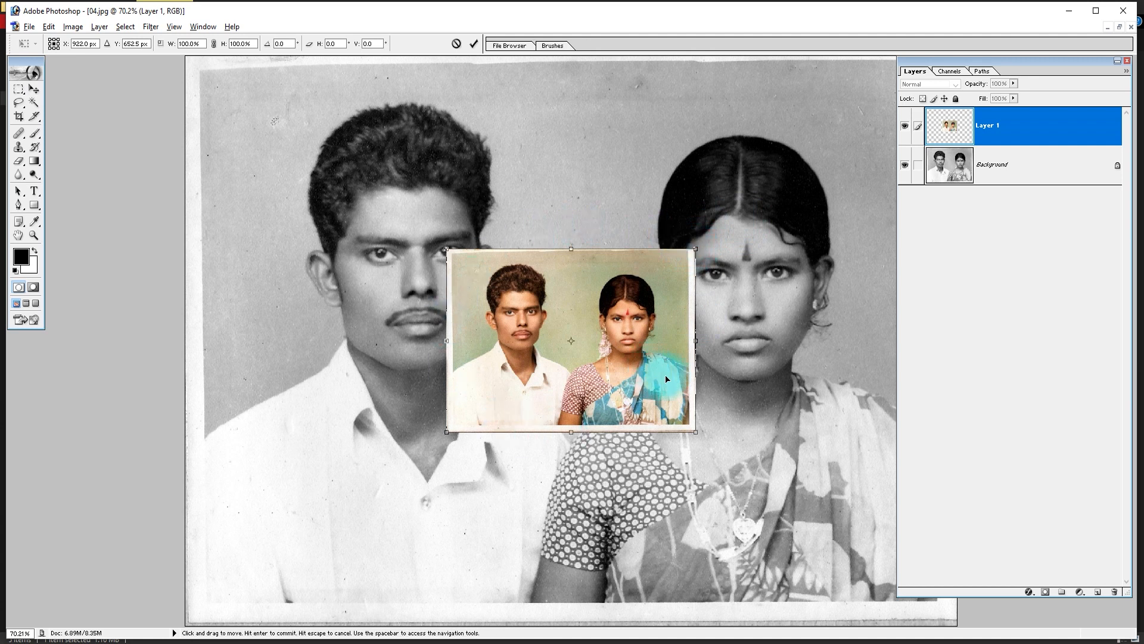
key("ctrl+minus")
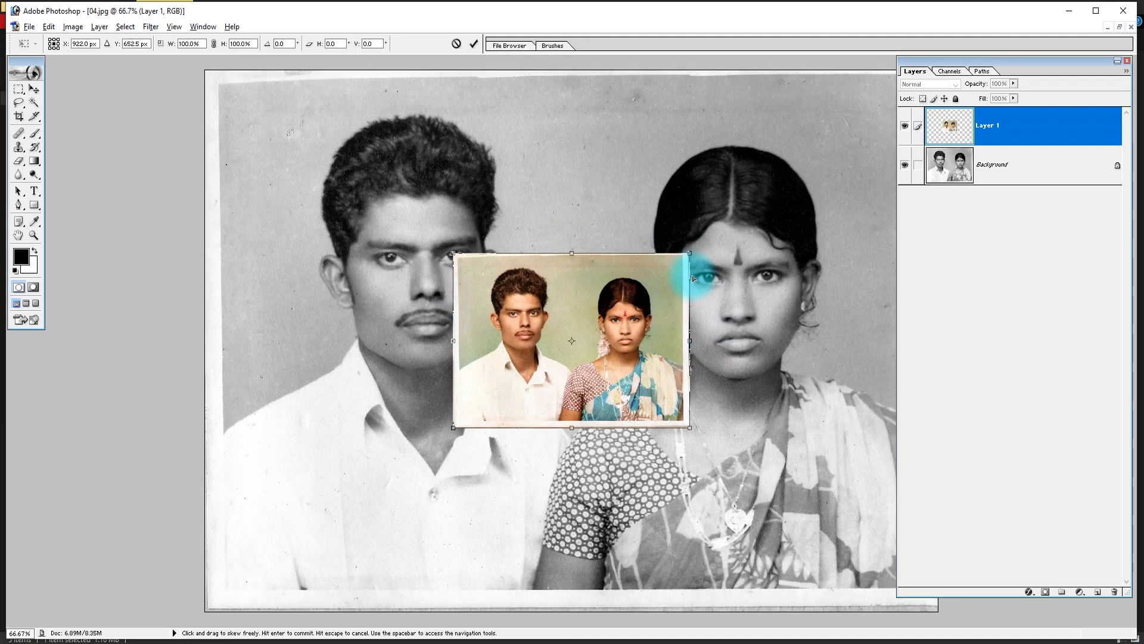
key("ctrl+minus")
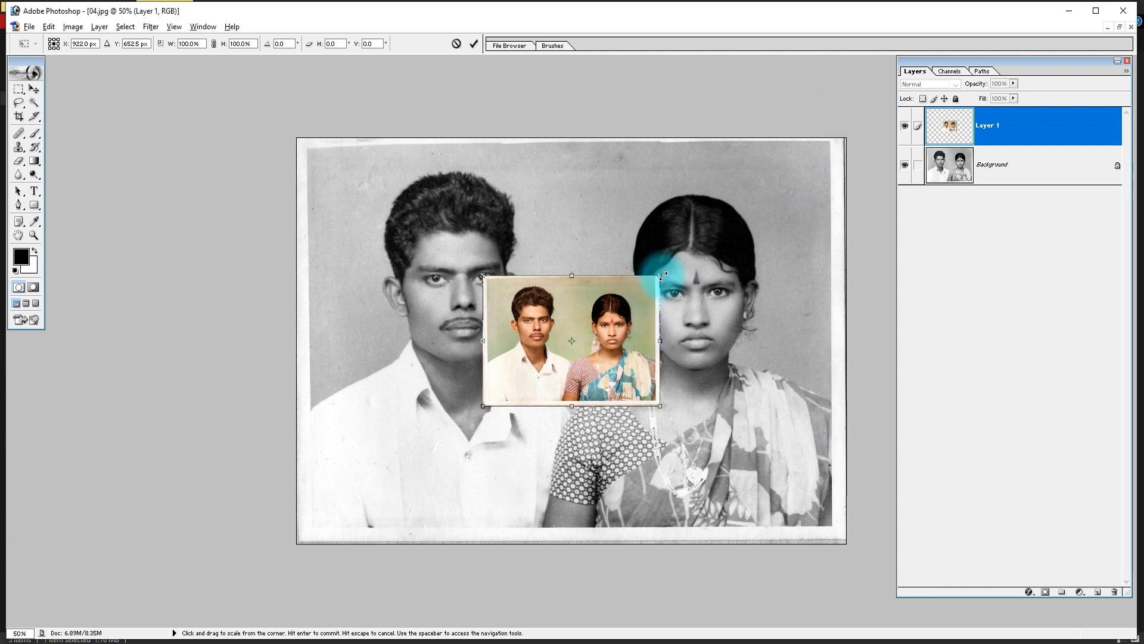
left_click_drag(663, 274, 893, 203)
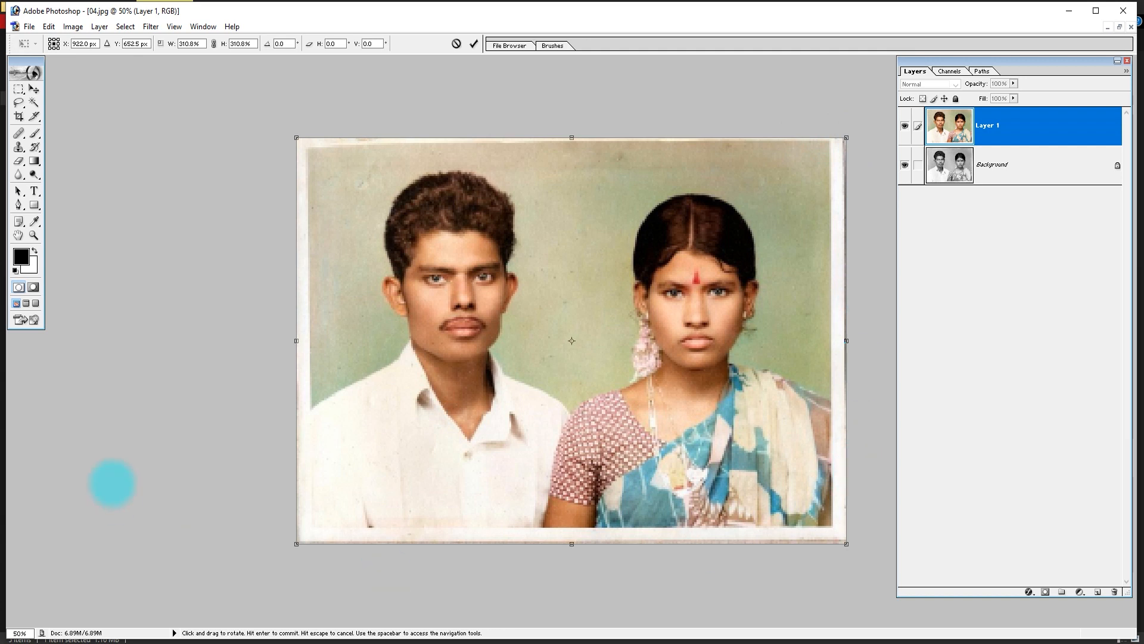
double_click(732, 423)
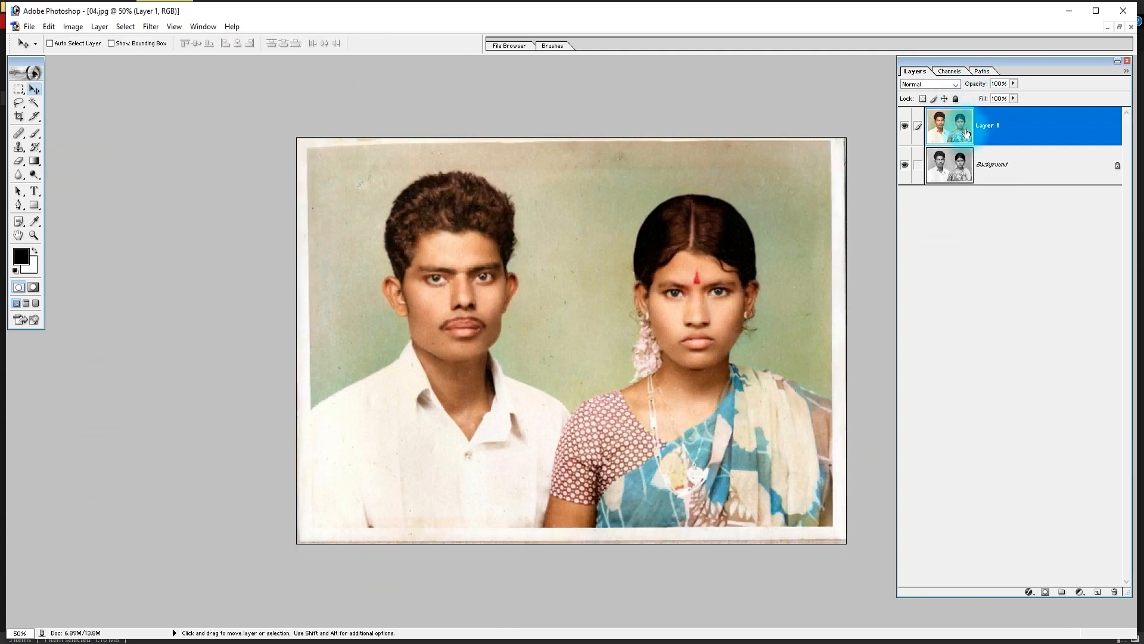
Step: Set the colorized layer's blending mode to Color and compare the woman's face with the mode undone and the layer hidden
left_click(941, 83)
left_click(910, 280)
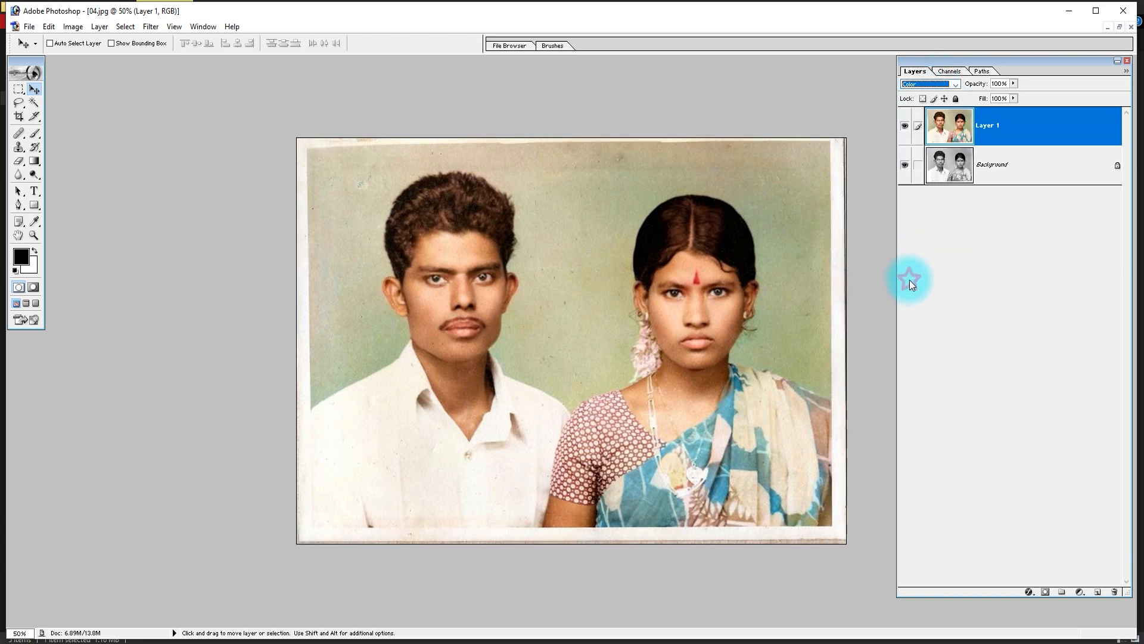
left_click_drag(799, 240, 581, 381)
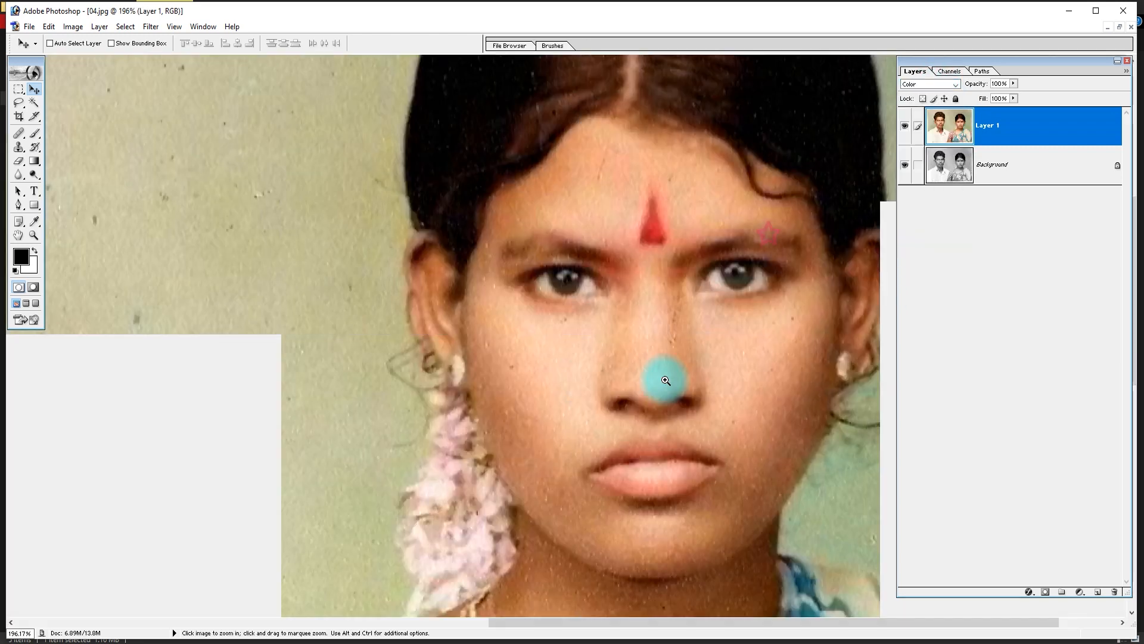
left_click_drag(756, 321, 697, 322)
key("ctrl+z")
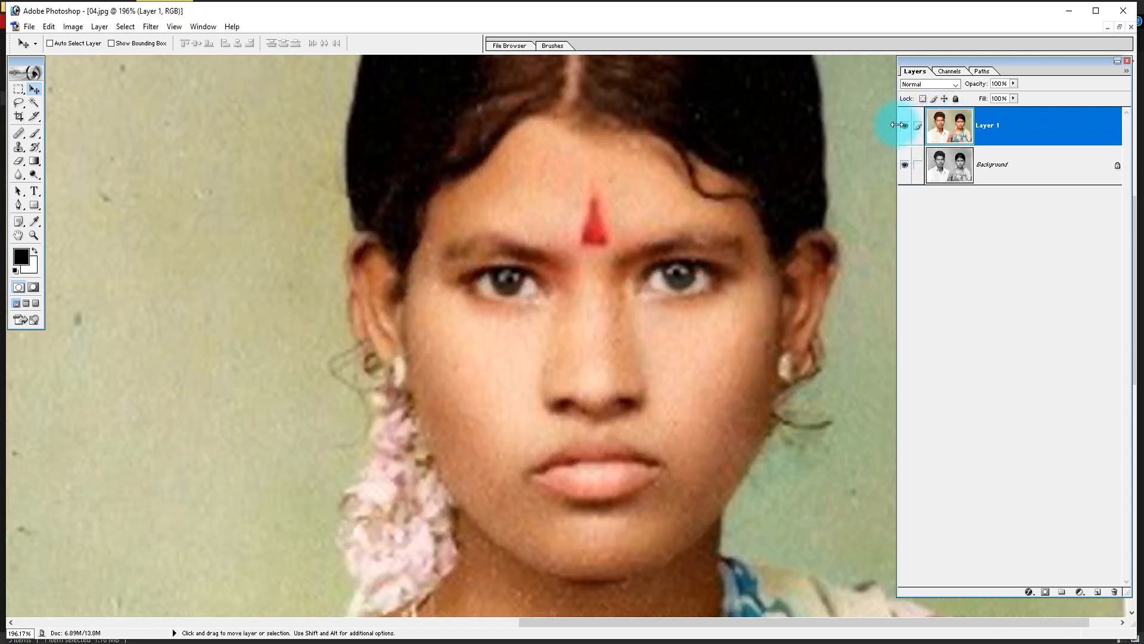
key("ctrl+z")
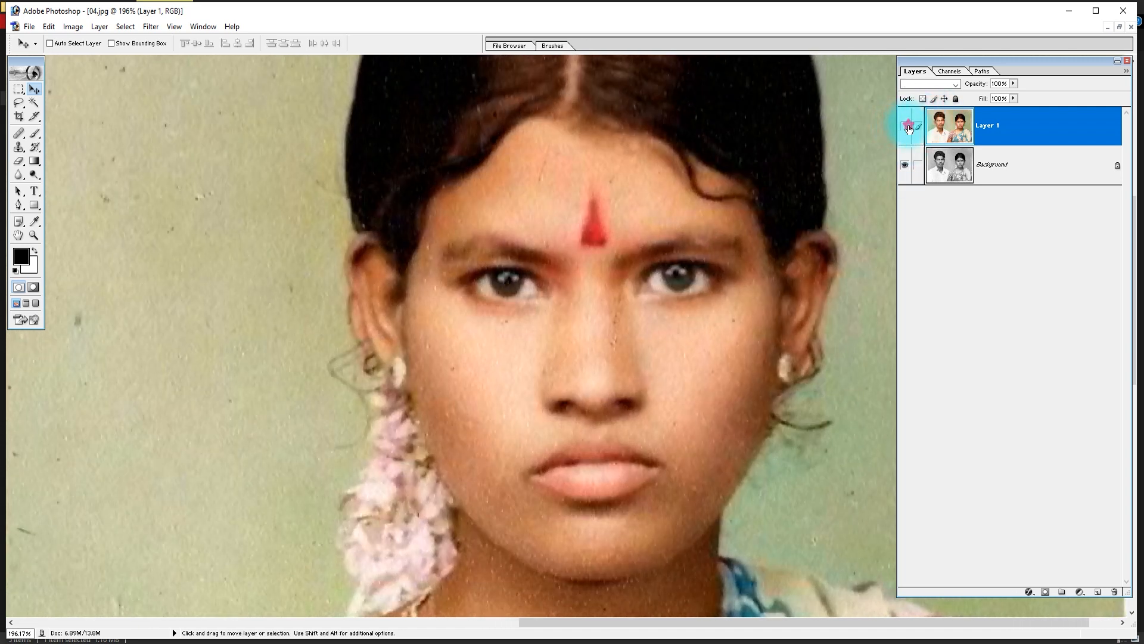
left_click(906, 126)
left_click(906, 128)
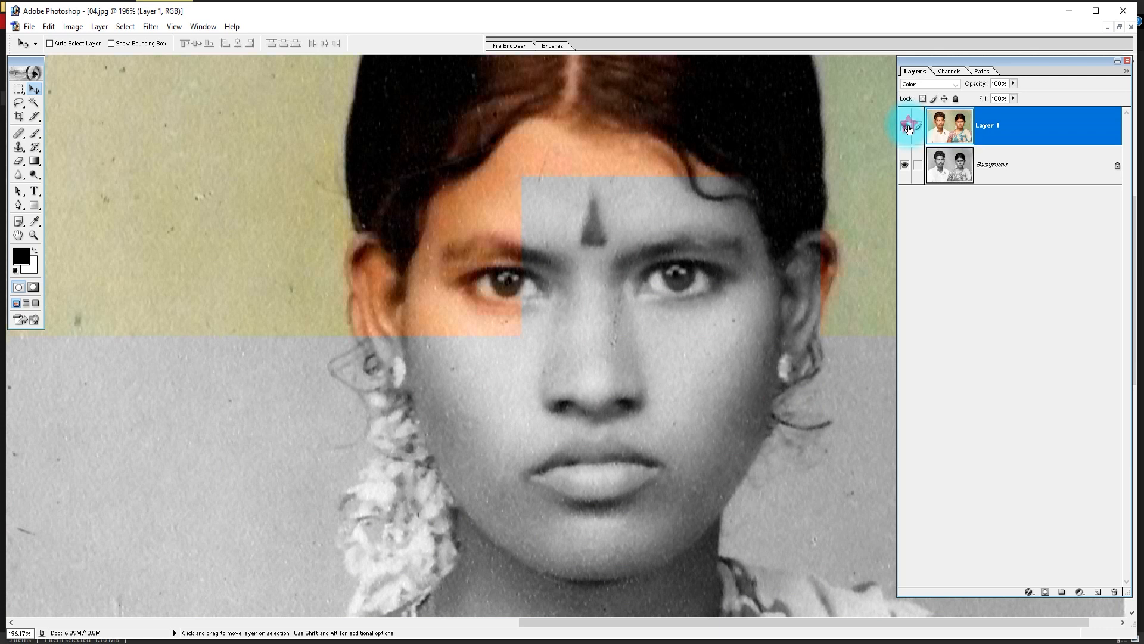
key("ctrl+0")
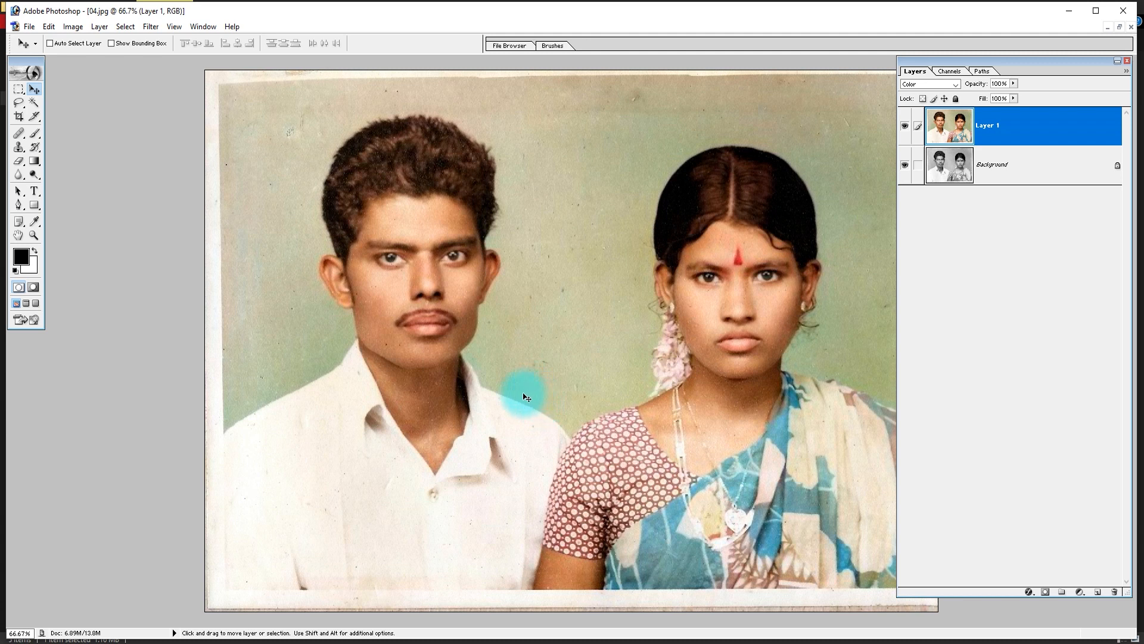
Step: Add a new empty layer above the colorized layer and set its blending mode to Color
key("Tab")
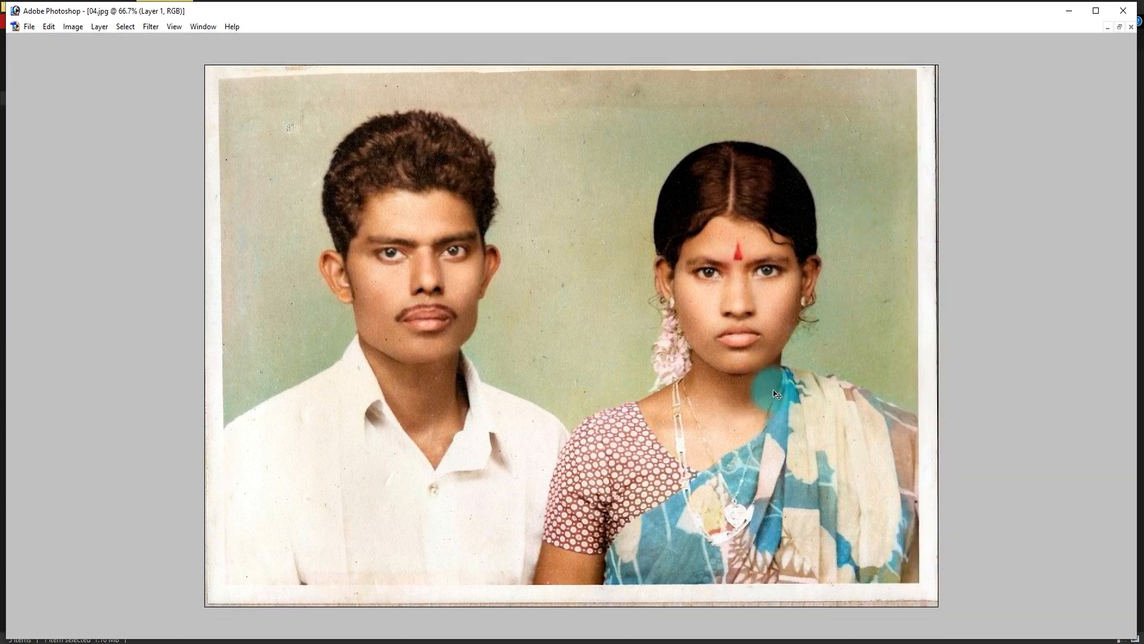
left_click_drag(759, 351, 1104, 601)
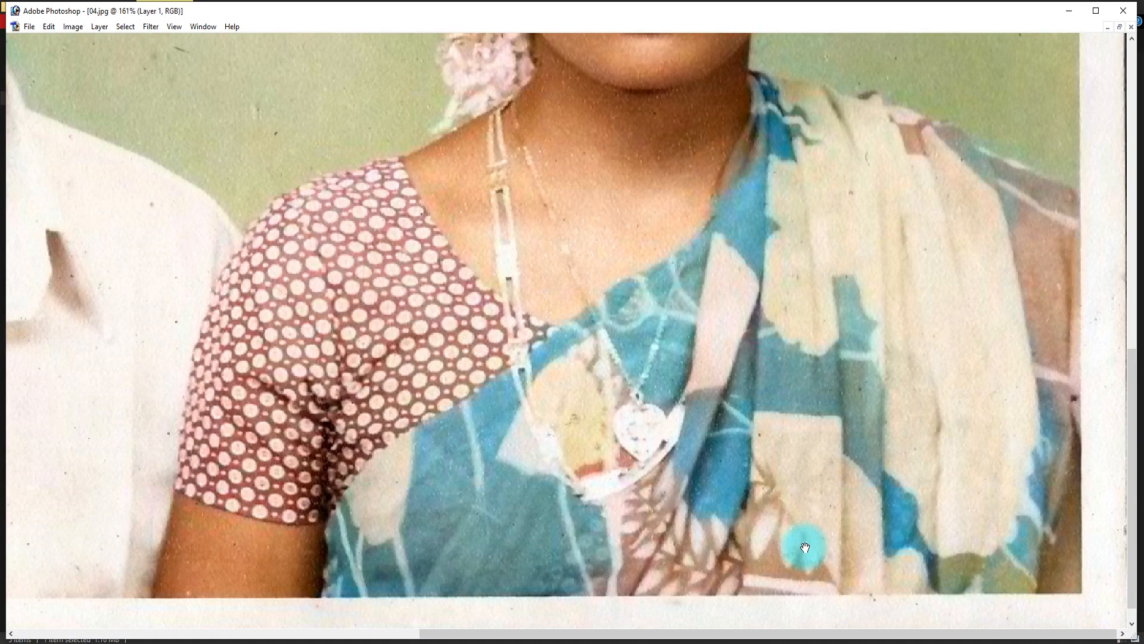
left_click_drag(802, 544, 722, 486)
scroll(914, 379, "up", 3)
key("Tab")
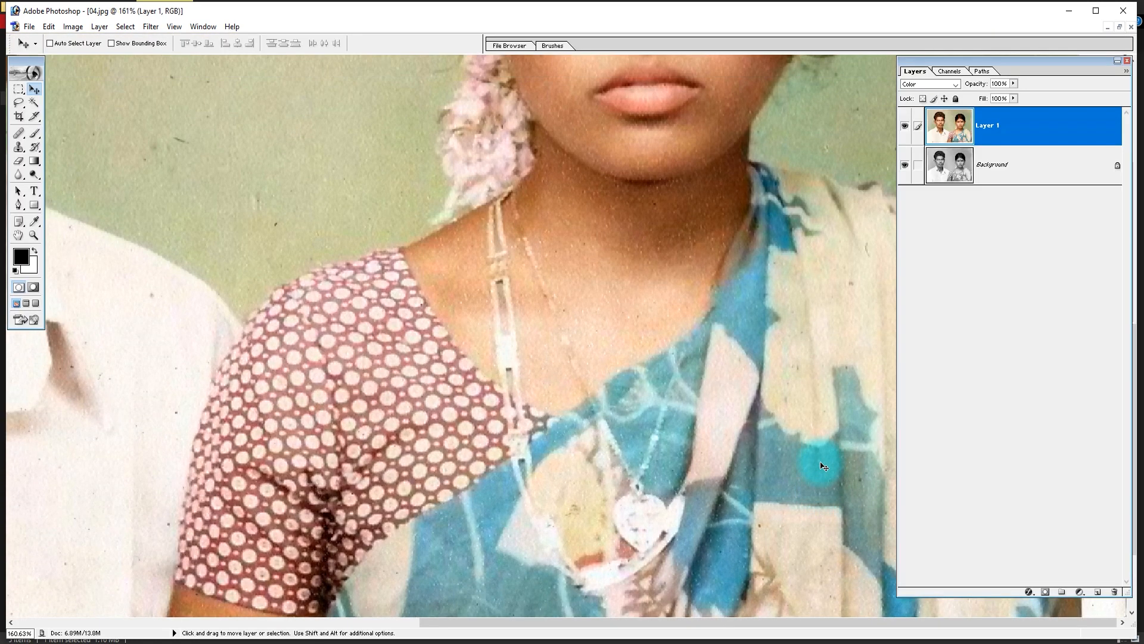
left_click(1096, 593)
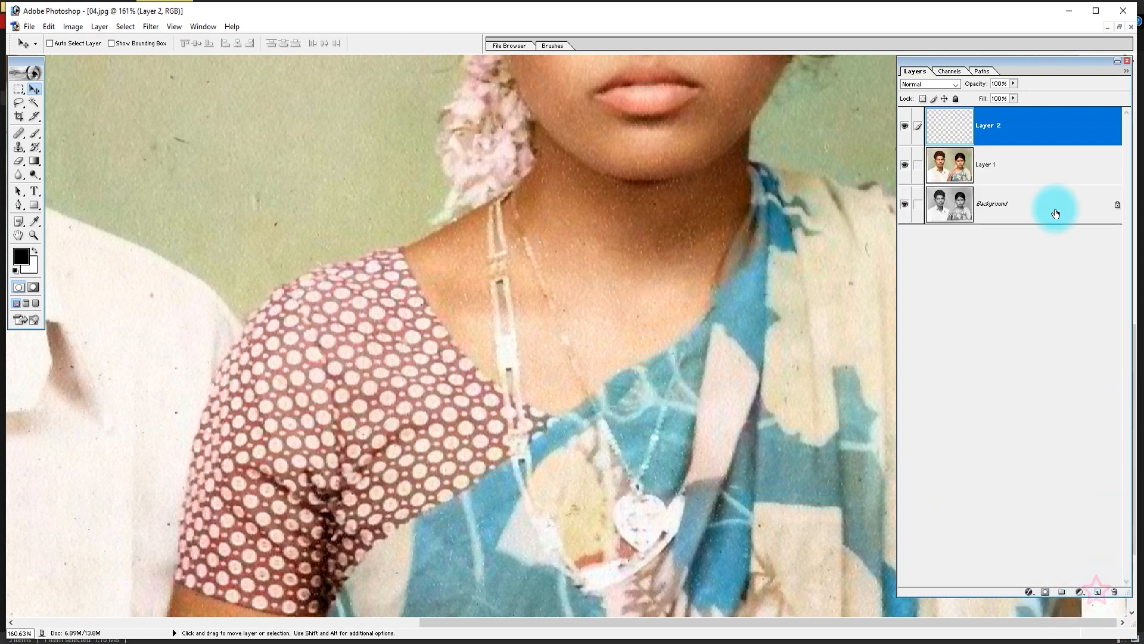
left_click(937, 84)
left_click(909, 271)
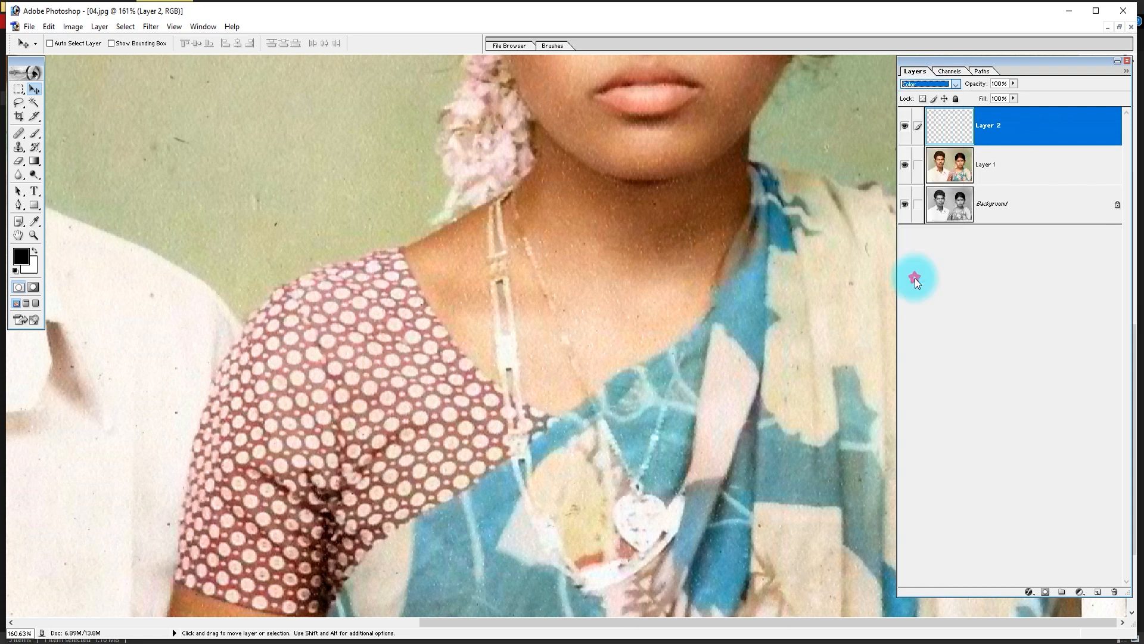
Step: Choose the Brush tool and sample the sari's teal as the foreground color for painting on the new layer
mouse_move(728, 437)
left_mouse_down()
mouse_move(728, 417)
mouse_move(680, 375)
left_mouse_up()
key("b")
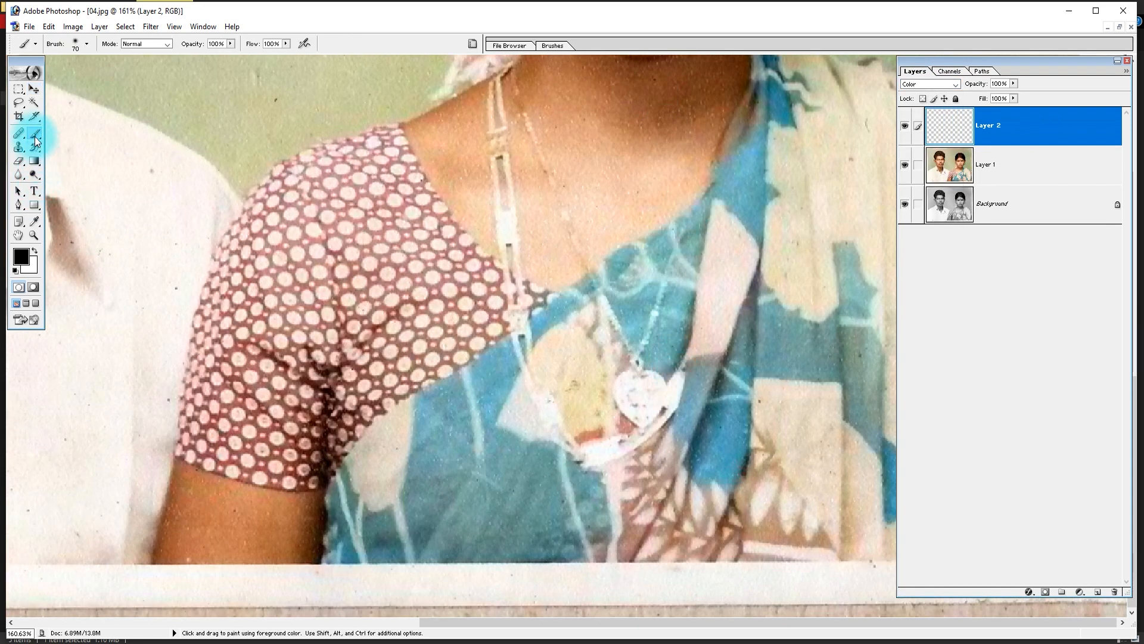
key("bracketright")
key("bracketright")
key("bracketright")
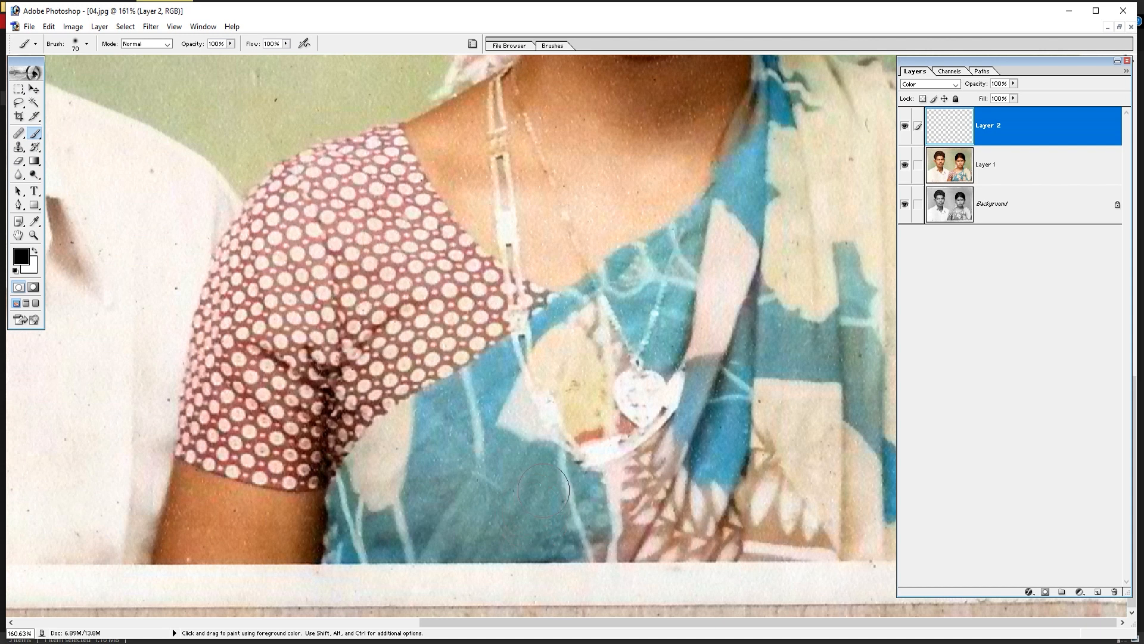
left_click(532, 487)
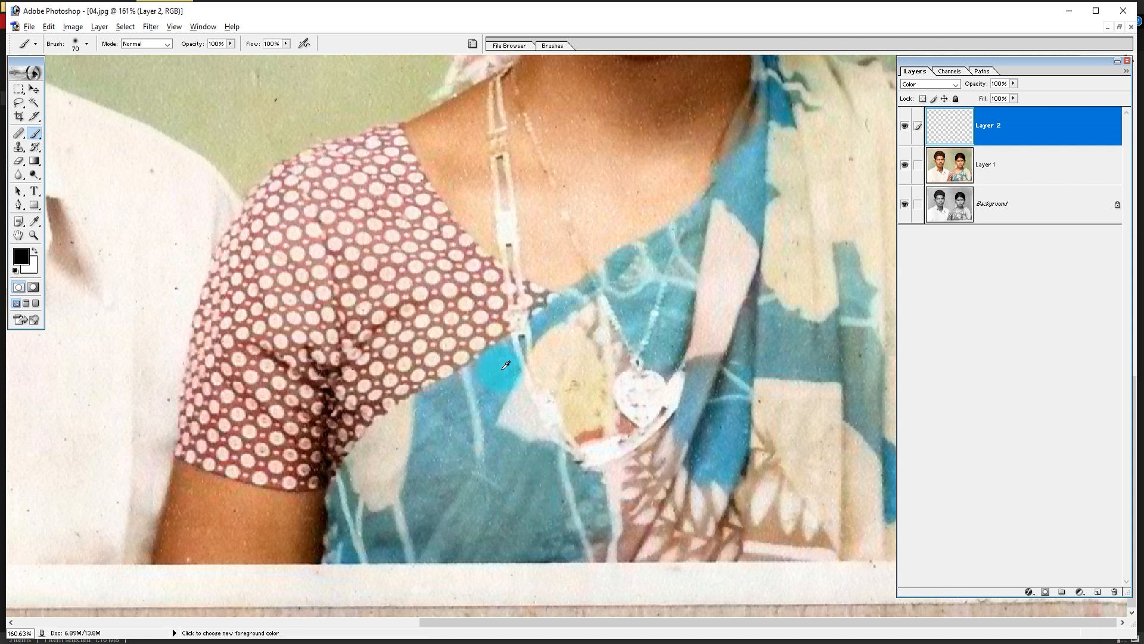
left_click(532, 484, "alt")
key("ctrl+z")
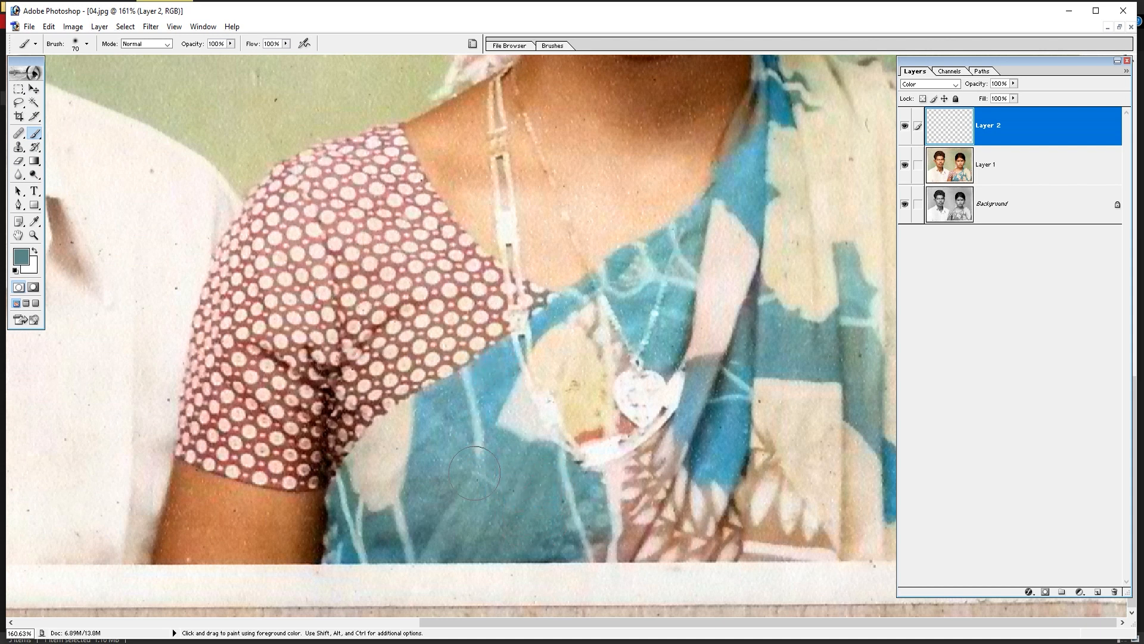
Step: Paint the sampled teal over the pinkish and brownish discolored parts of the woman's sari on the new Color layer
left_click(648, 483)
mouse_move(648, 483)
left_mouse_down()
mouse_move(575, 519)
mouse_move(635, 526)
mouse_move(583, 529)
mouse_move(617, 537)
mouse_move(686, 525)
mouse_move(668, 488)
mouse_move(686, 485)
mouse_move(681, 549)
mouse_move(763, 529)
mouse_move(762, 476)
left_mouse_up()
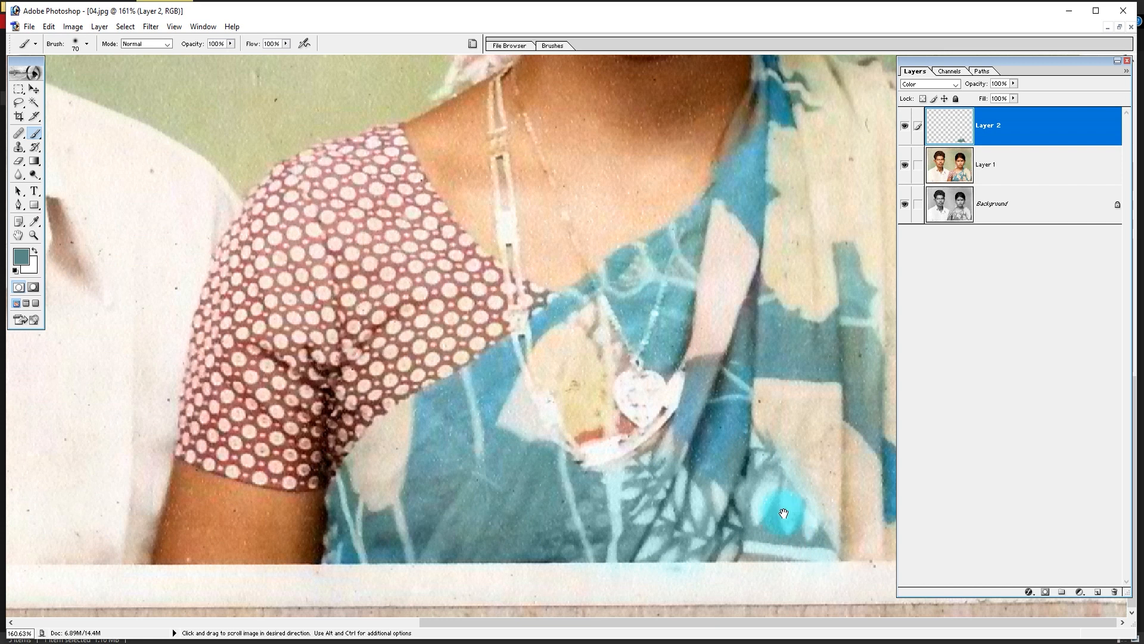
scroll(480, 526, "up", 2)
key("Tab")
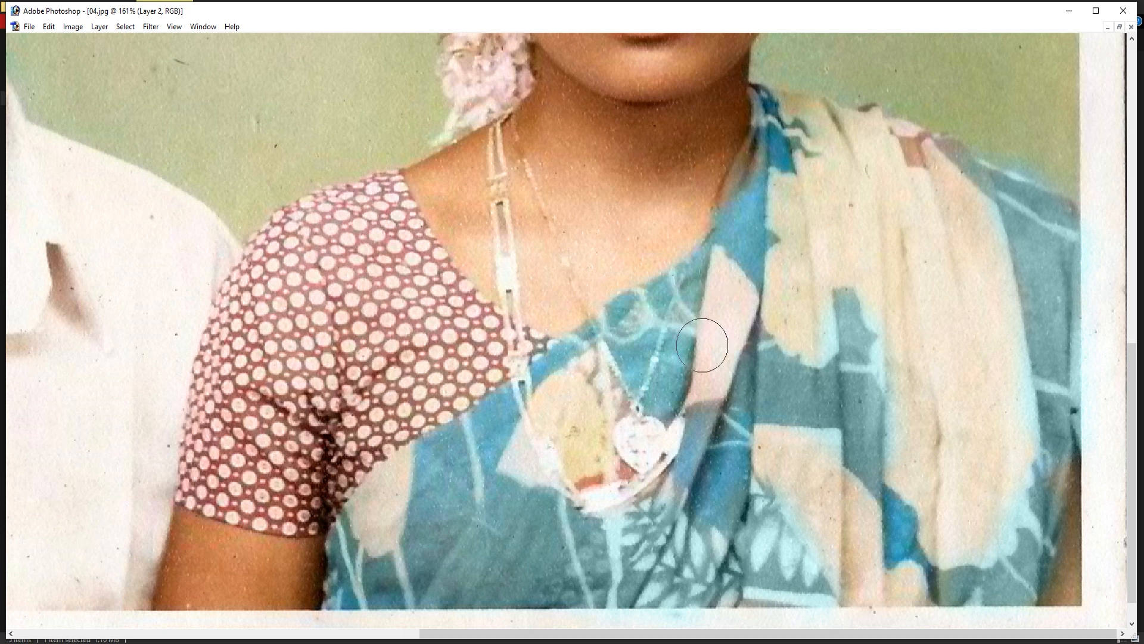
key("Tab")
key("Tab")
Step: Sample the sari's pale pink and paint it over the yellowish patches of the drape and beside the necklace
left_click(731, 304)
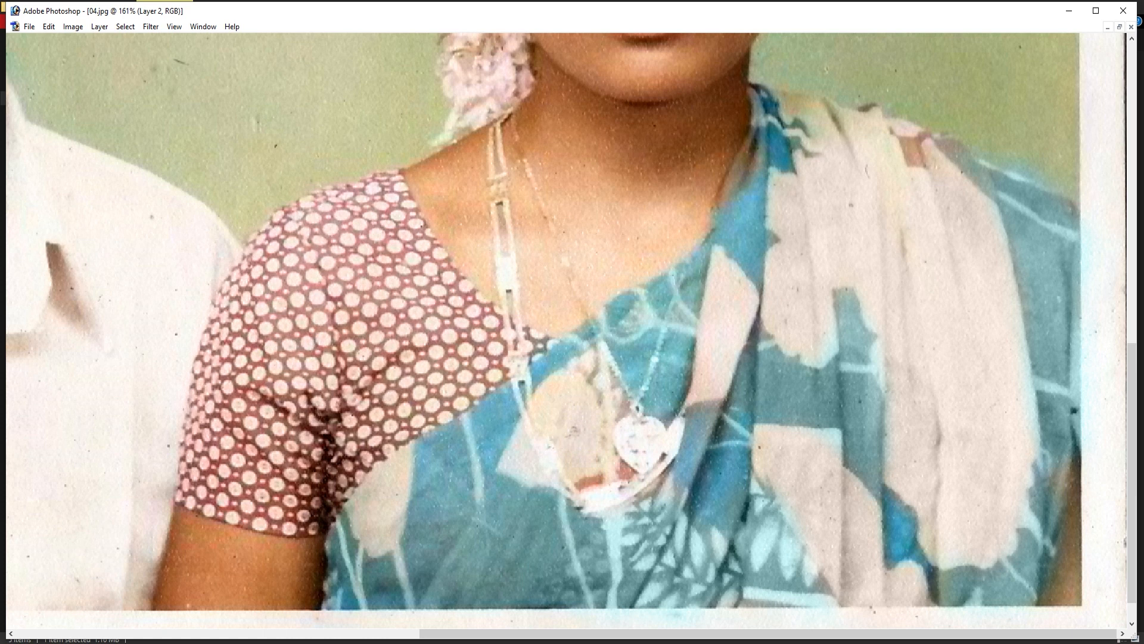
mouse_move(588, 435)
left_mouse_down()
mouse_move(574, 405)
mouse_move(566, 433)
mouse_move(588, 392)
mouse_move(572, 441)
left_mouse_up()
scroll(817, 365, "up", 3)
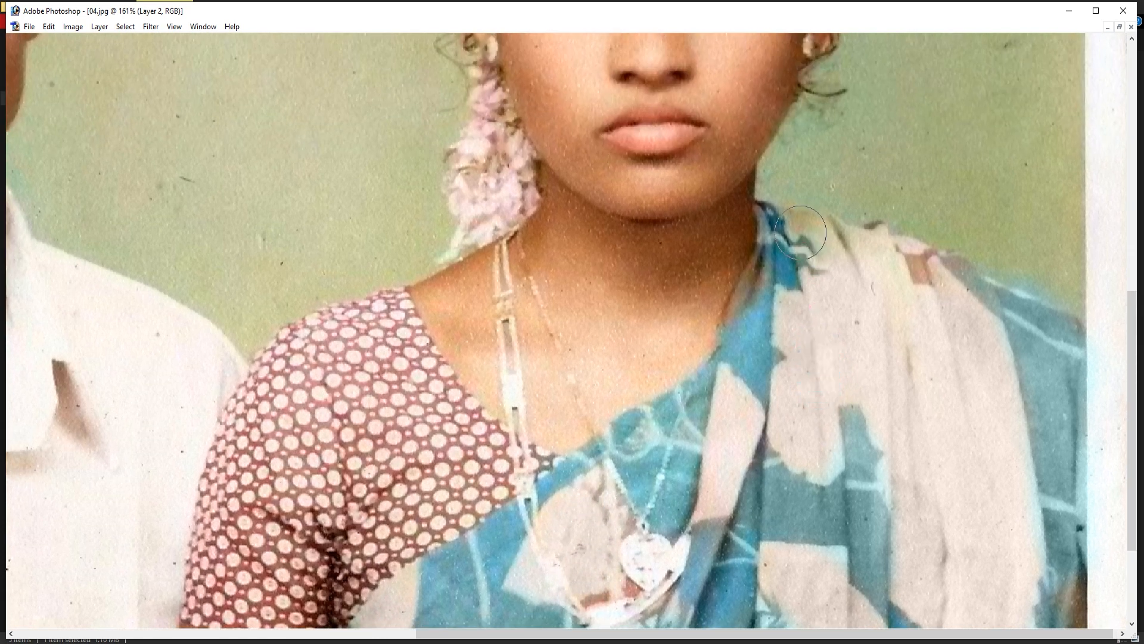
key("ctrl+0")
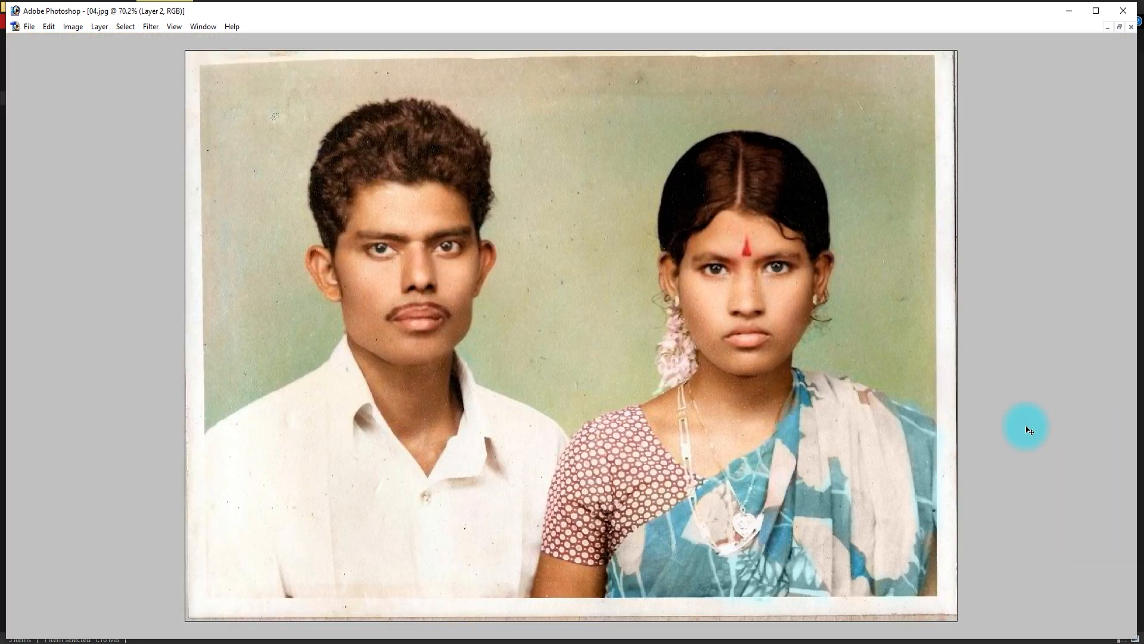
Step: Close 04.jpg without saving the changes, and close the downloaded colorized copy 04_2X3TT__please_credit[palette.fm].jpg
key("ctrl+w")
key("Tab")
key("Return")
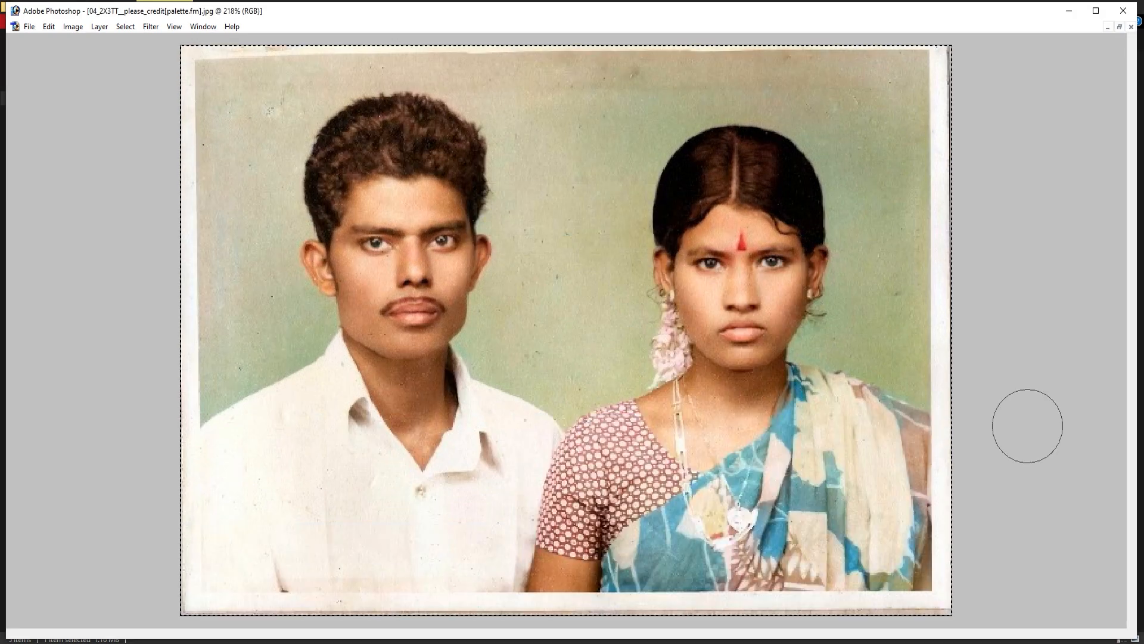
key("ctrl+w")
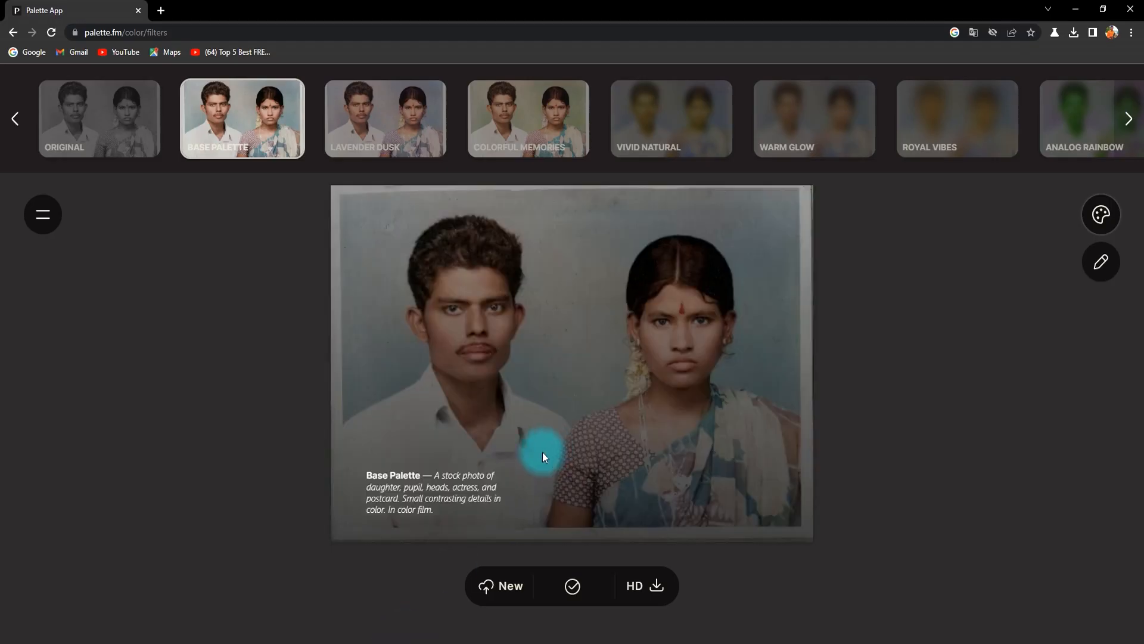
Step: Upload the black-and-white dog photo to Palette.fm and download its free 467 x 535 Base Palette version
left_click(500, 590)
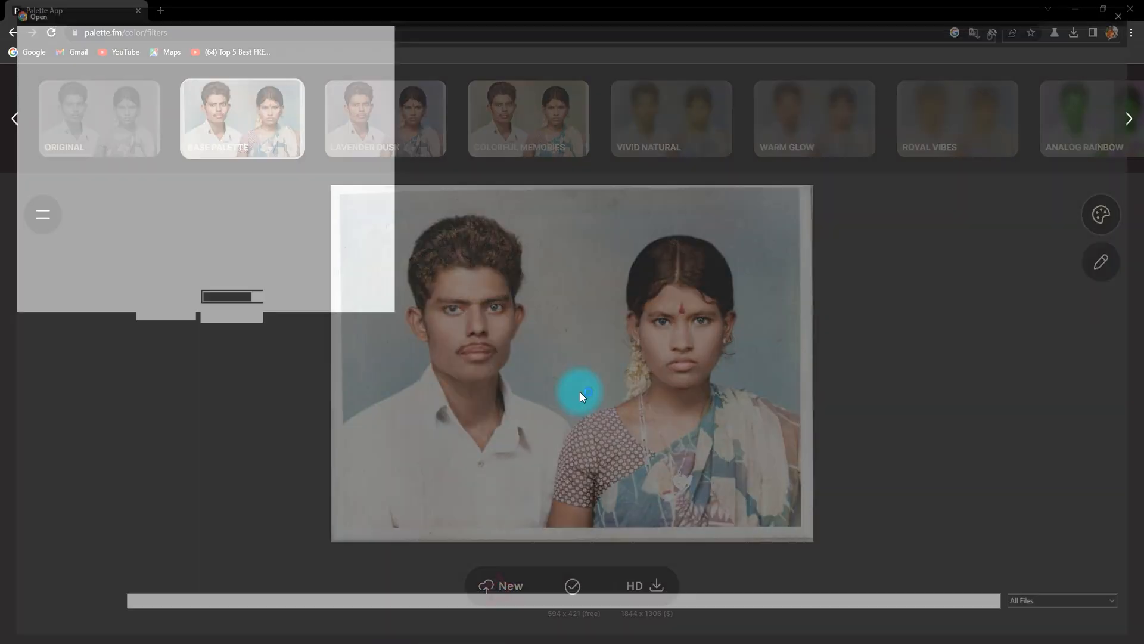
double_click(893, 150)
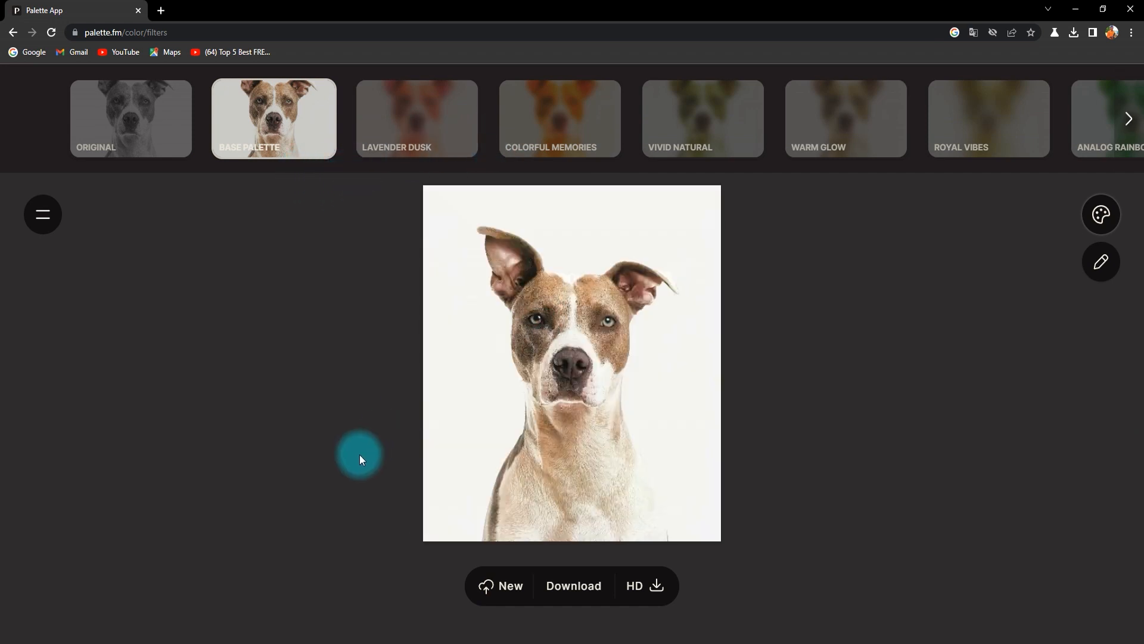
left_click(400, 129)
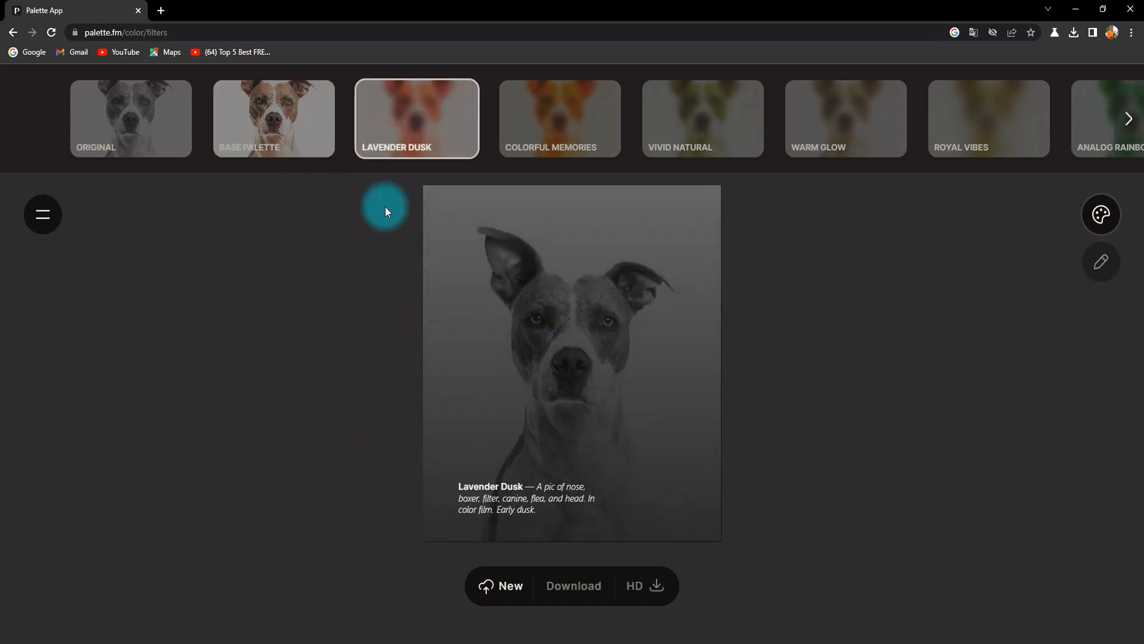
left_click(242, 117)
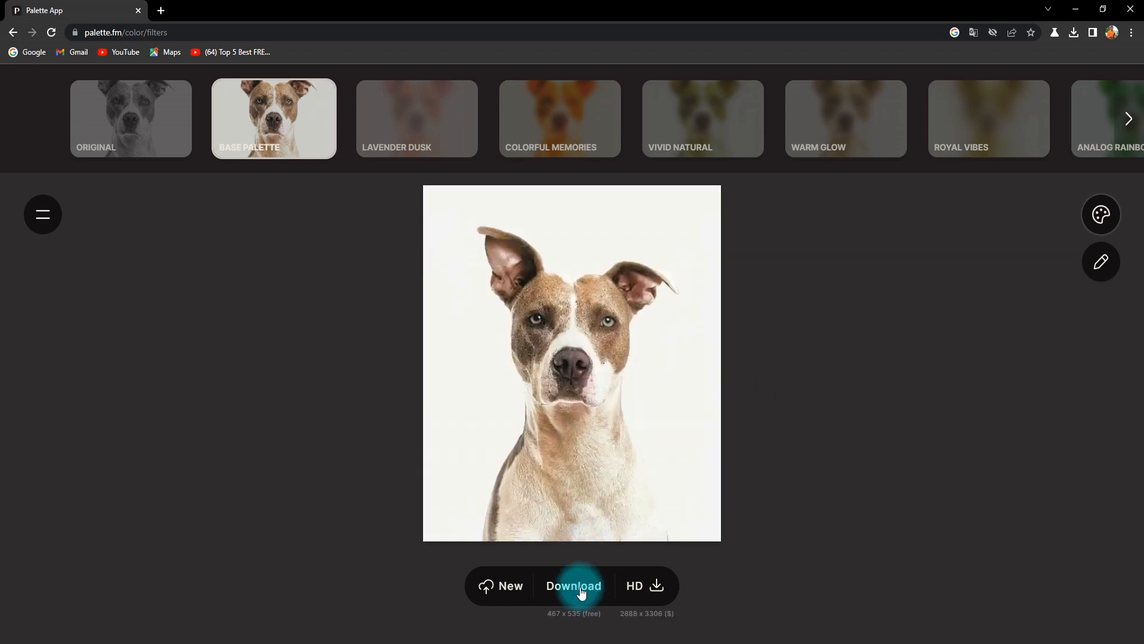
left_click(581, 592)
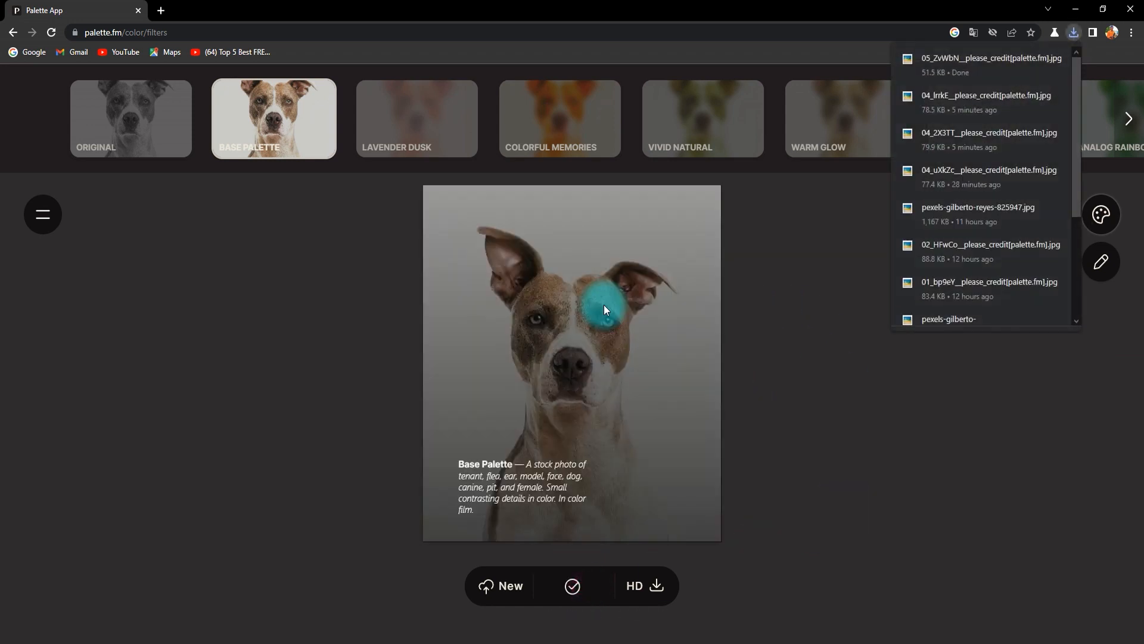
Step: Open the original black-and-white dog photo 05 in Photoshop and inspect its face detail up close in full-screen view
left_click(265, 642)
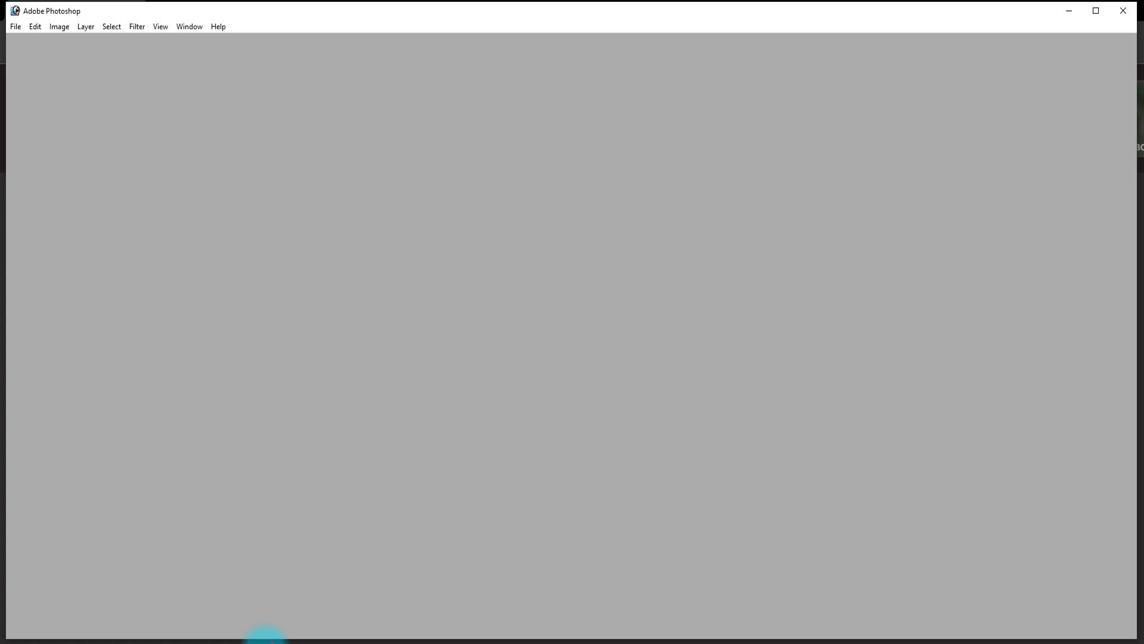
double_click(330, 262)
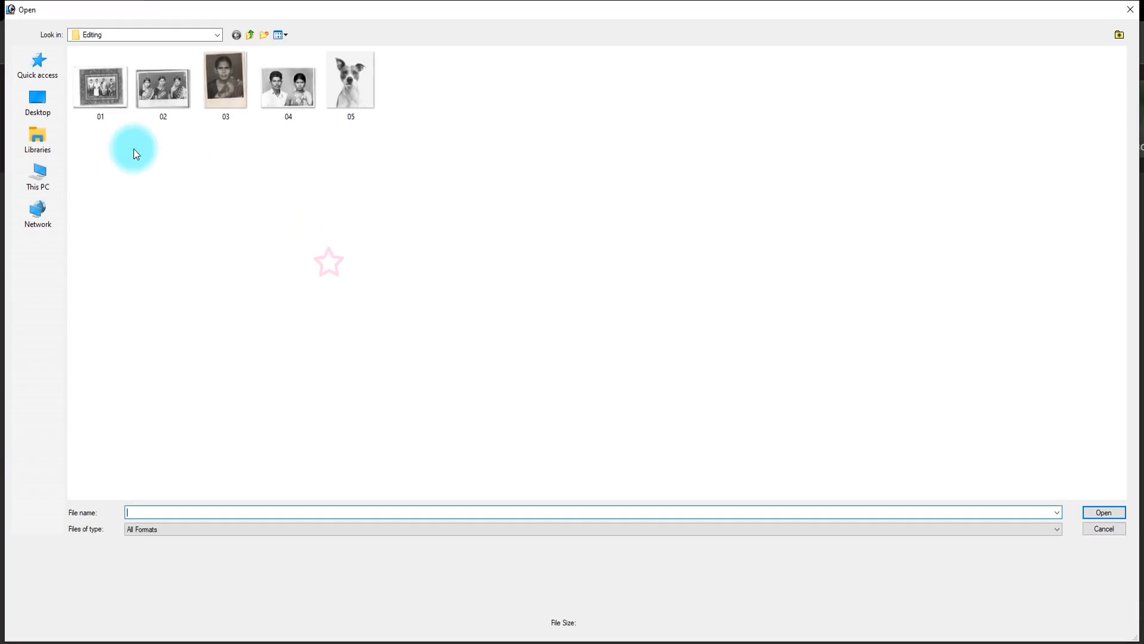
double_click(368, 73)
key("f")
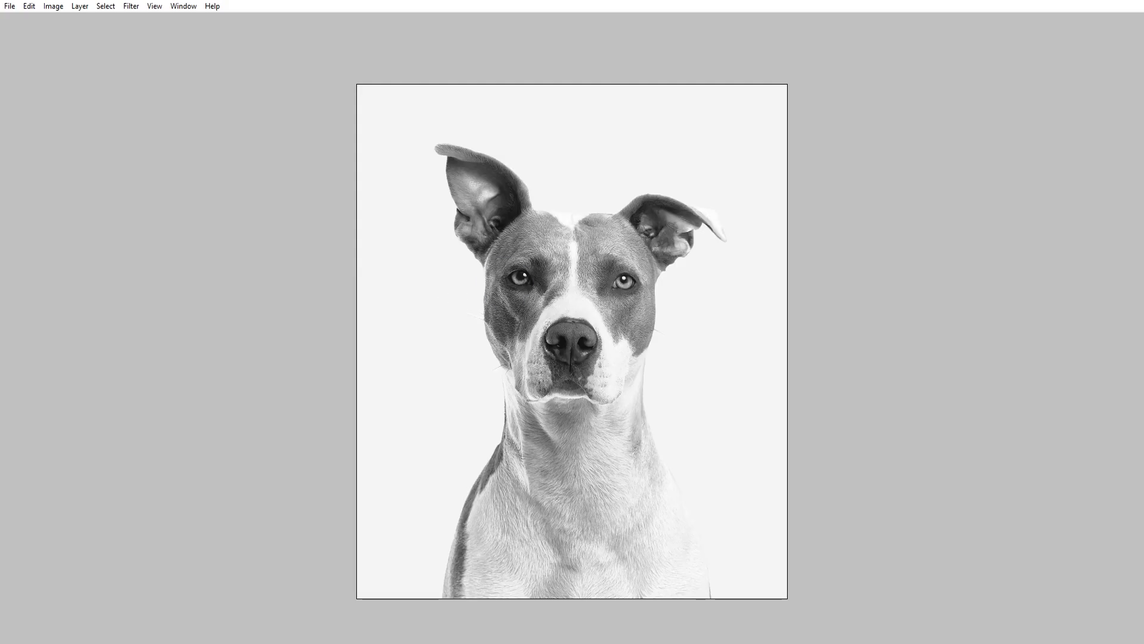
left_click_drag(482, 235, 687, 380)
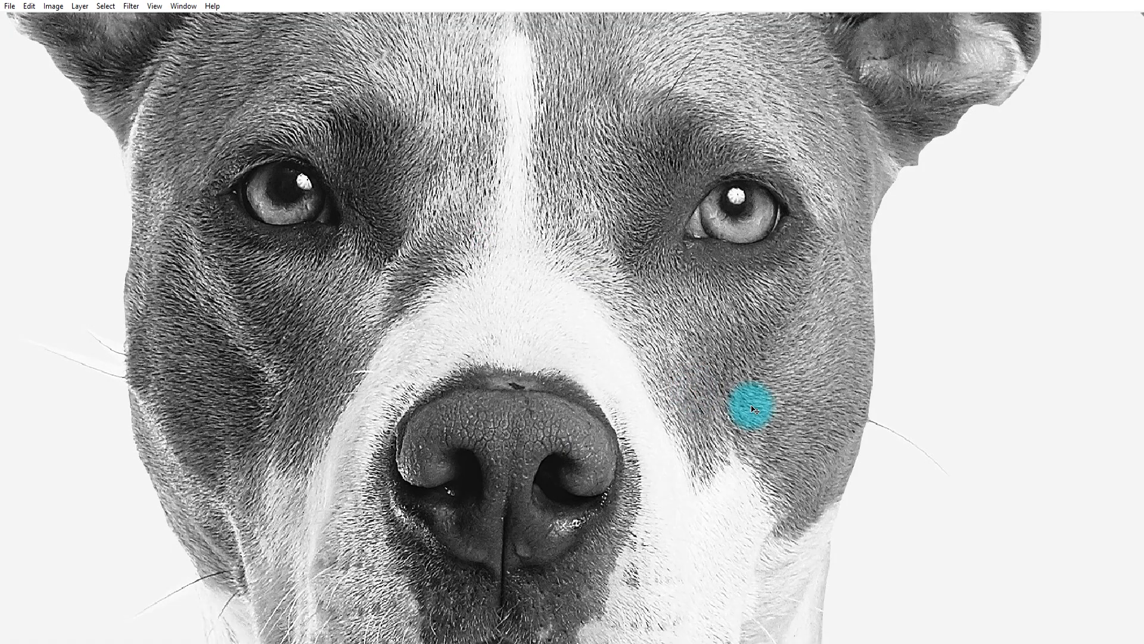
key("ctrl+minus")
key("ctrl+minus")
key("ctrl+minus")
key("ctrl+minus")
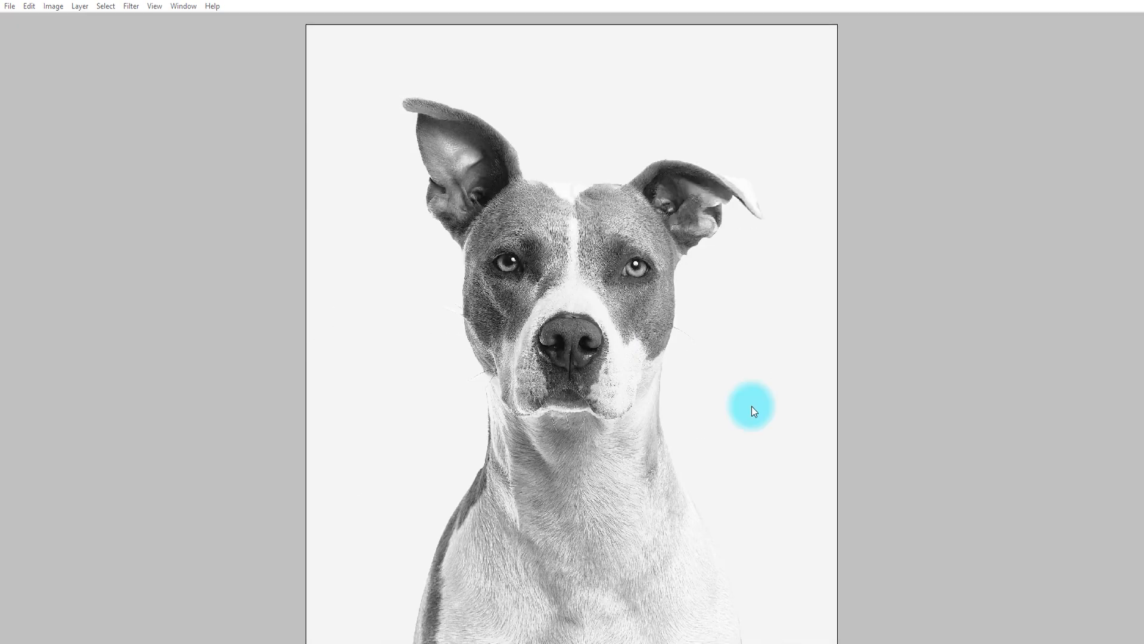
Step: Open the colorized dog image 05_ZvWbN__please_credit[palette.fm] from the Downloads folder
key("ctrl+o")
left_click(41, 70)
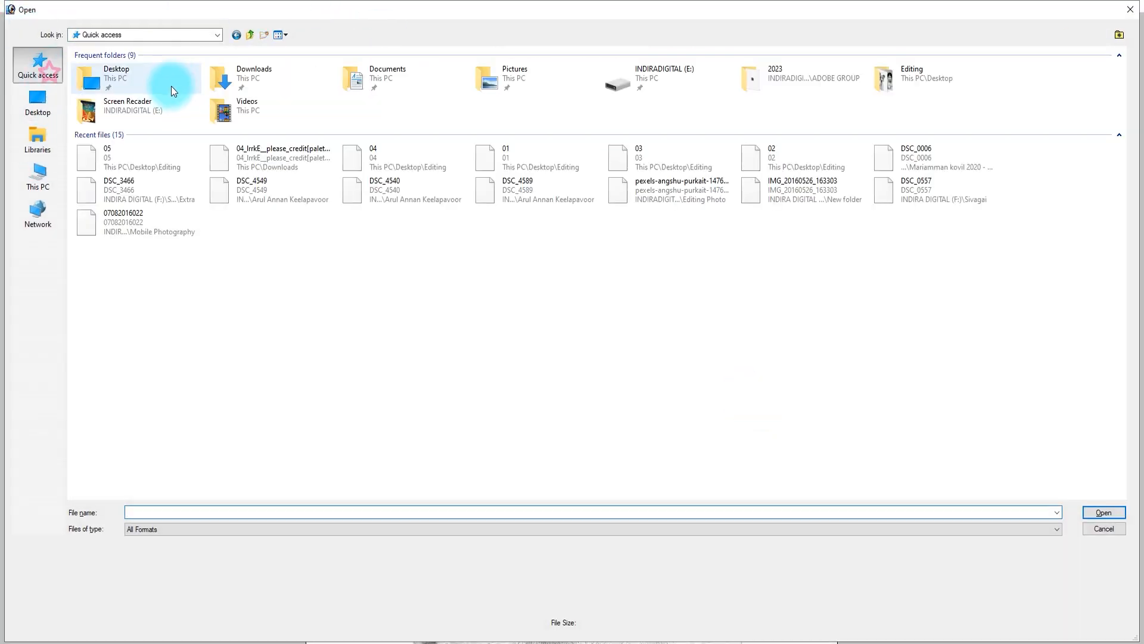
double_click(284, 73)
left_click(178, 127)
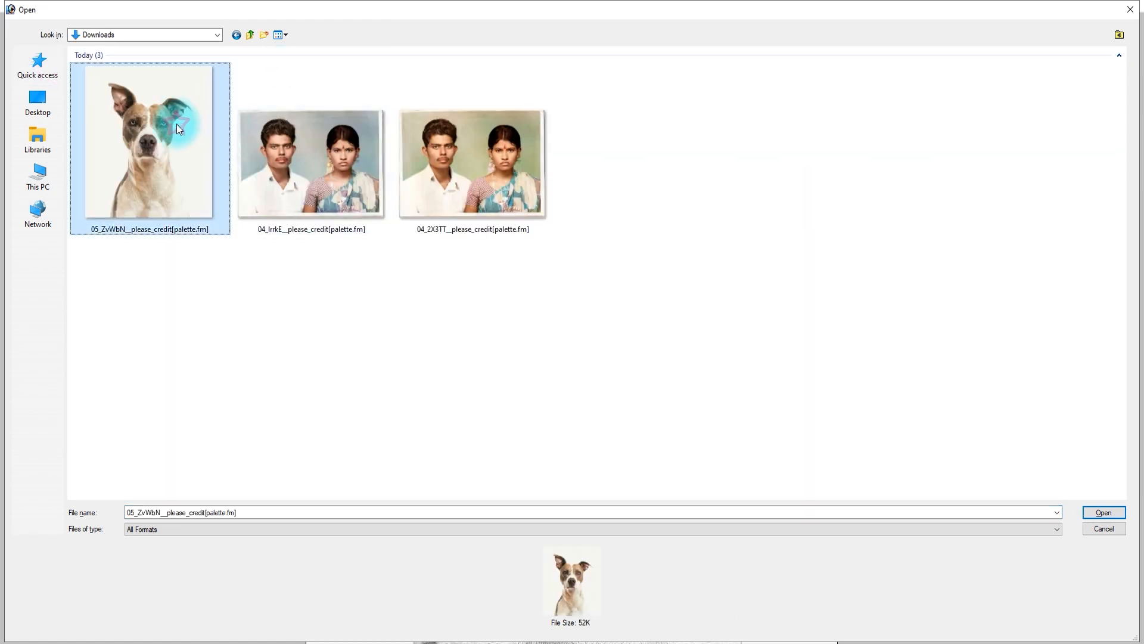
double_click(177, 125)
Step: Place the colorized image's window beside the original and examine the dog's eye at high magnification
left_click_drag(163, 53, 617, 111)
left_click_drag(556, 197, 624, 263)
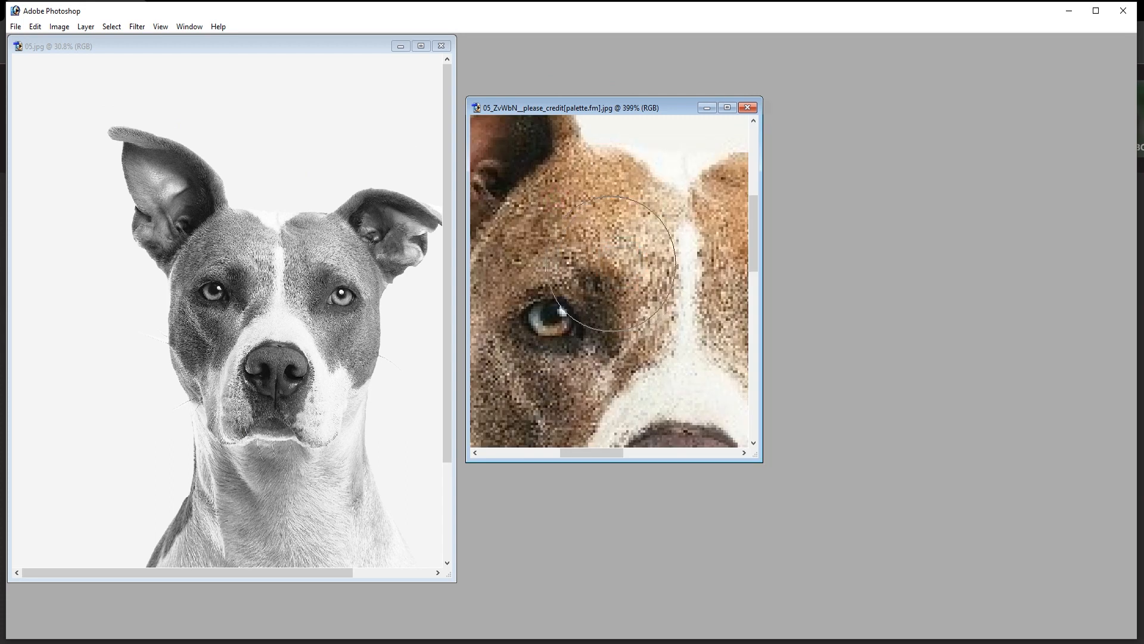
left_click_drag(591, 345, 644, 284)
left_click_drag(668, 192, 552, 323)
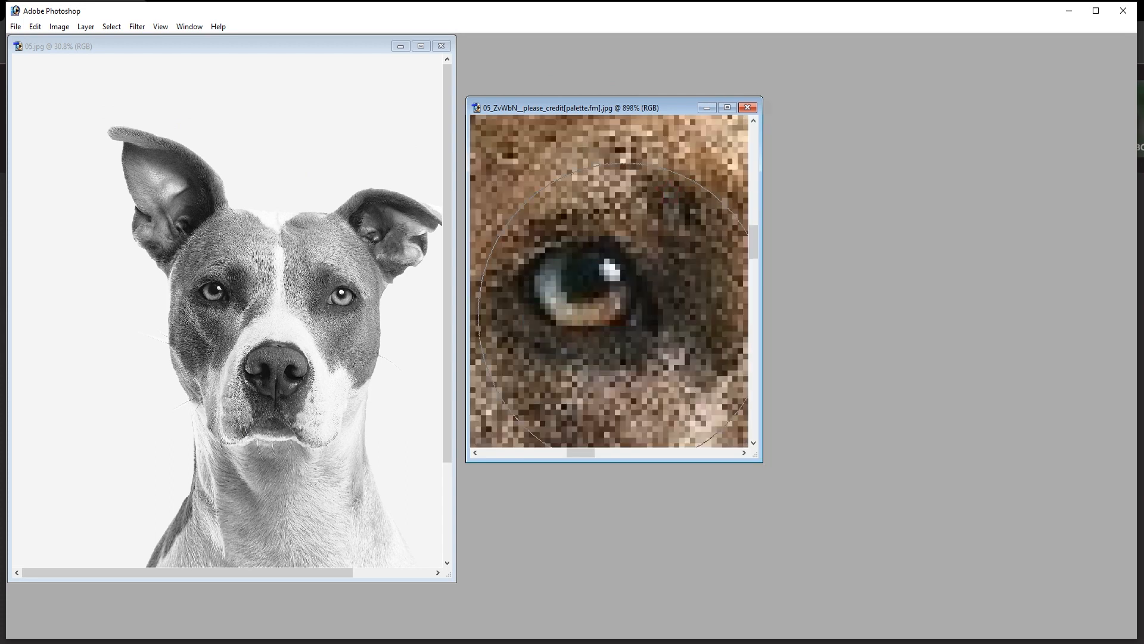
key("ctrl+0")
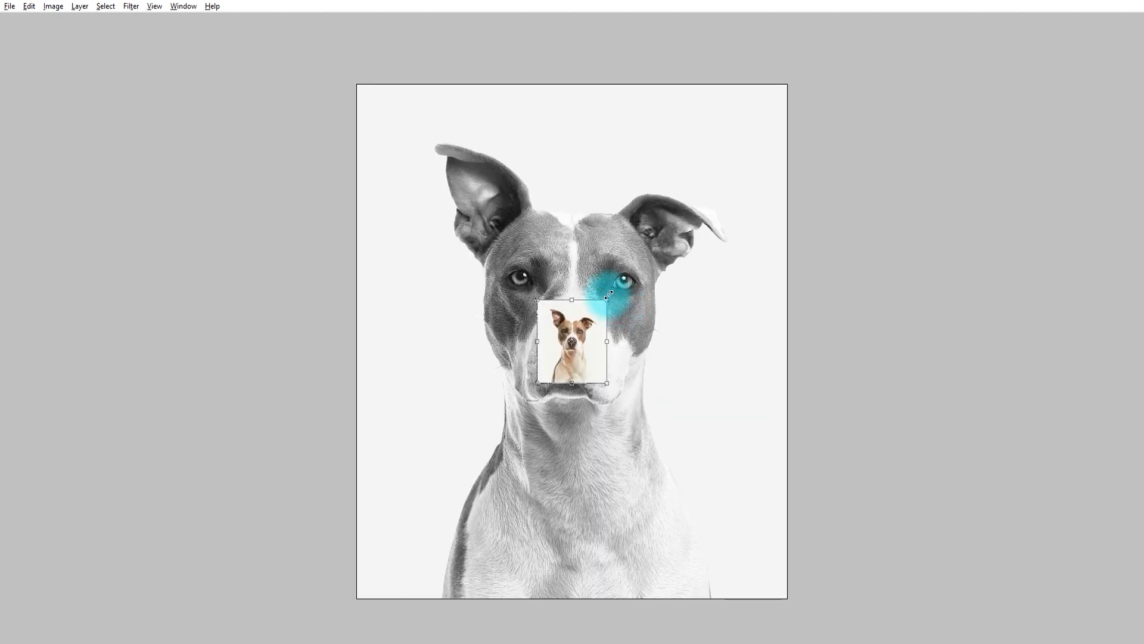
left_click_drag(608, 295, 751, 82)
key("Escape")
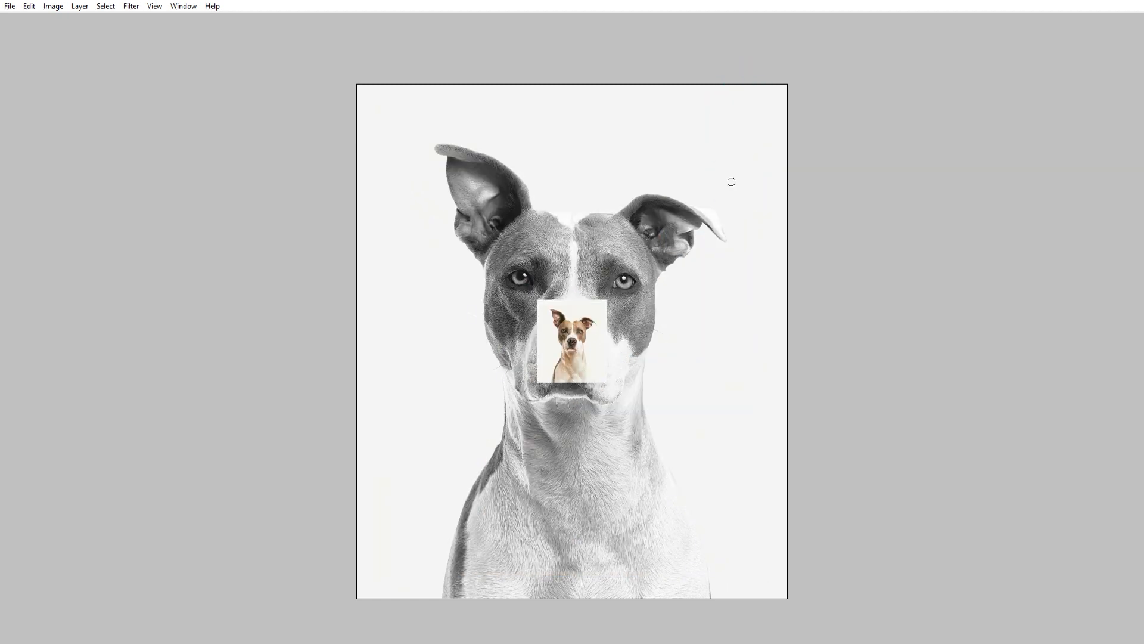
key("Tab")
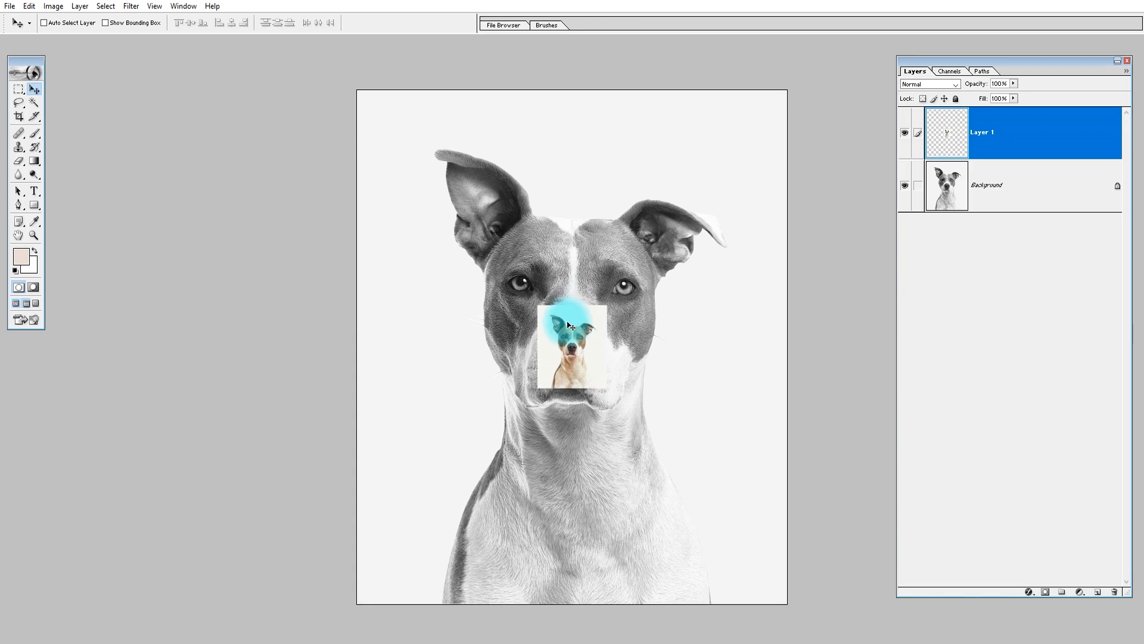
left_click(106, 23)
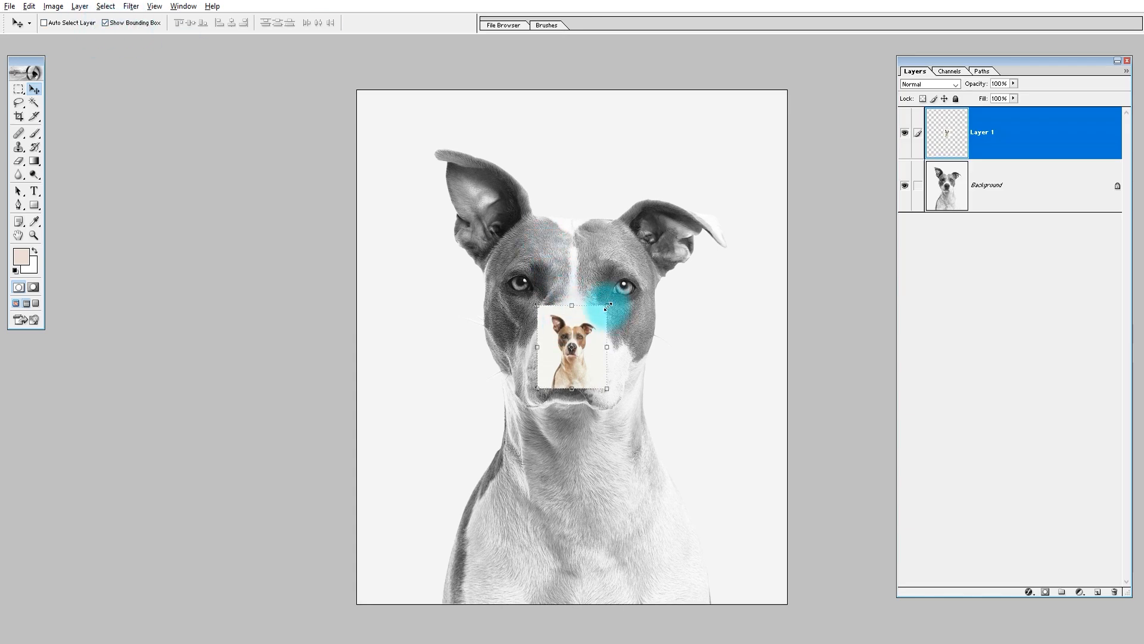
left_click_drag(608, 306, 760, 96)
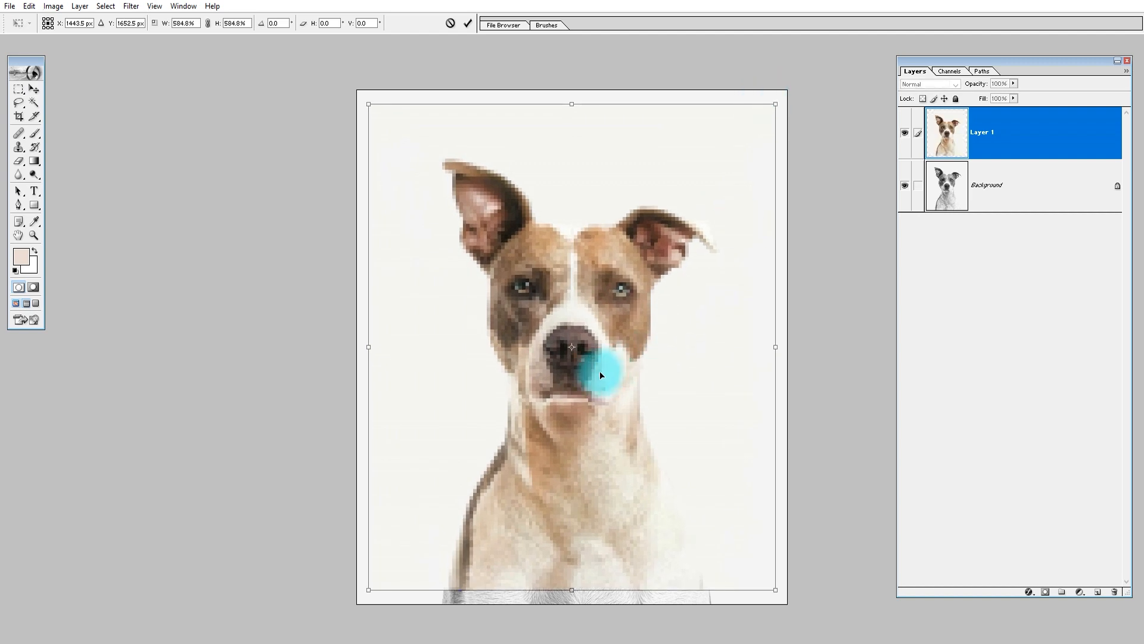
key("Escape")
left_click(106, 22)
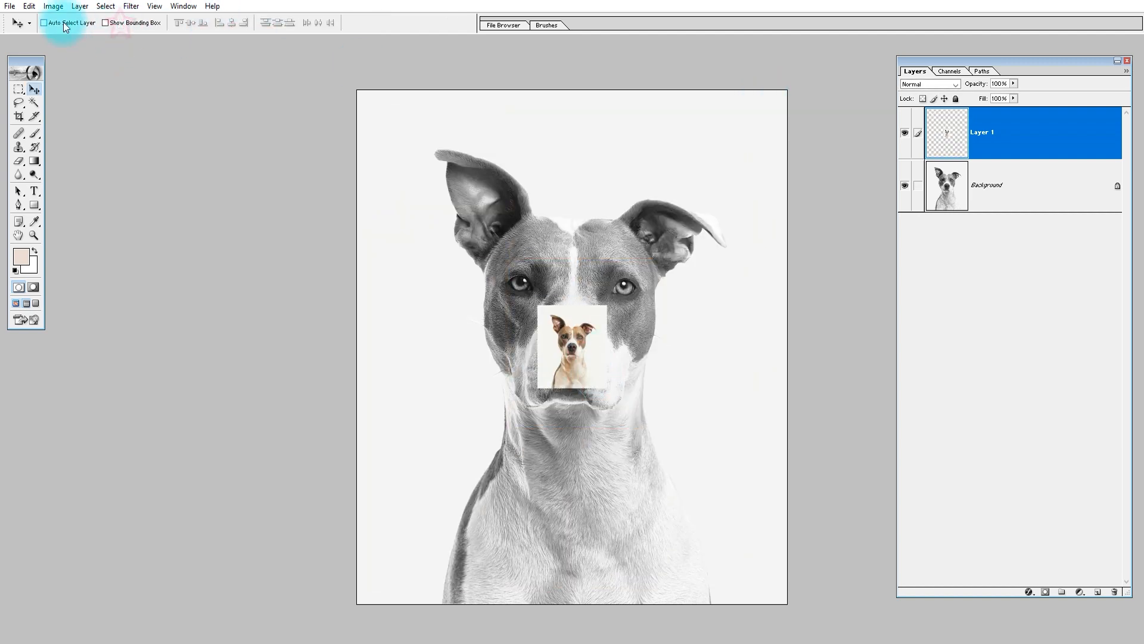
Step: Scale the pasted colorized layer proportionally from its center to 601.6% over the original dog photo
key("ctrl+t")
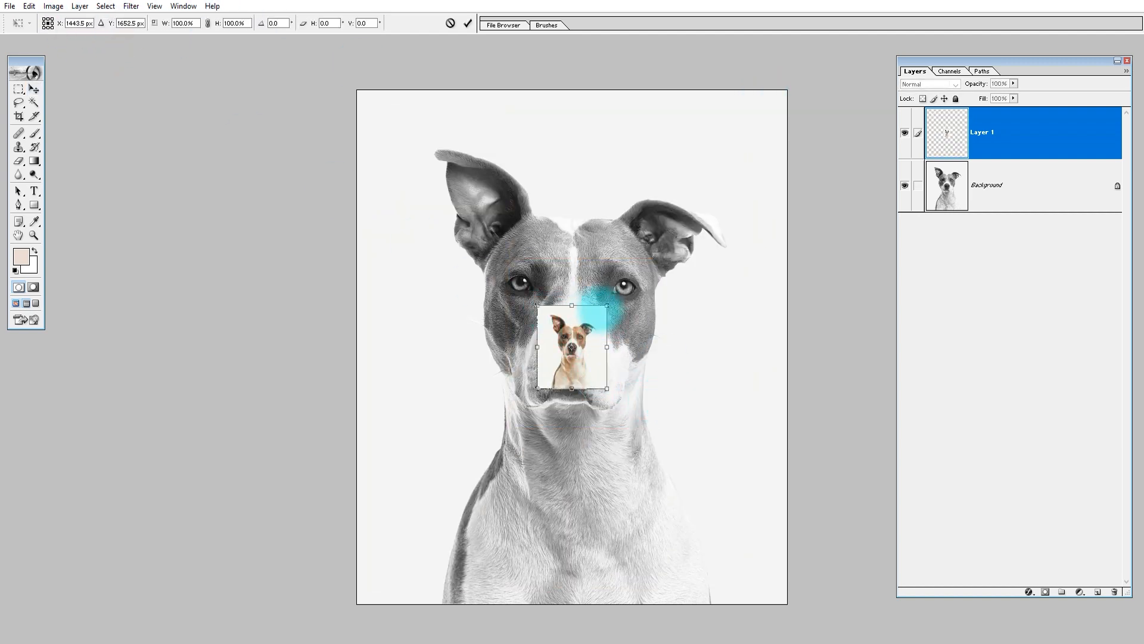
left_click_drag(606, 307, 774, 93)
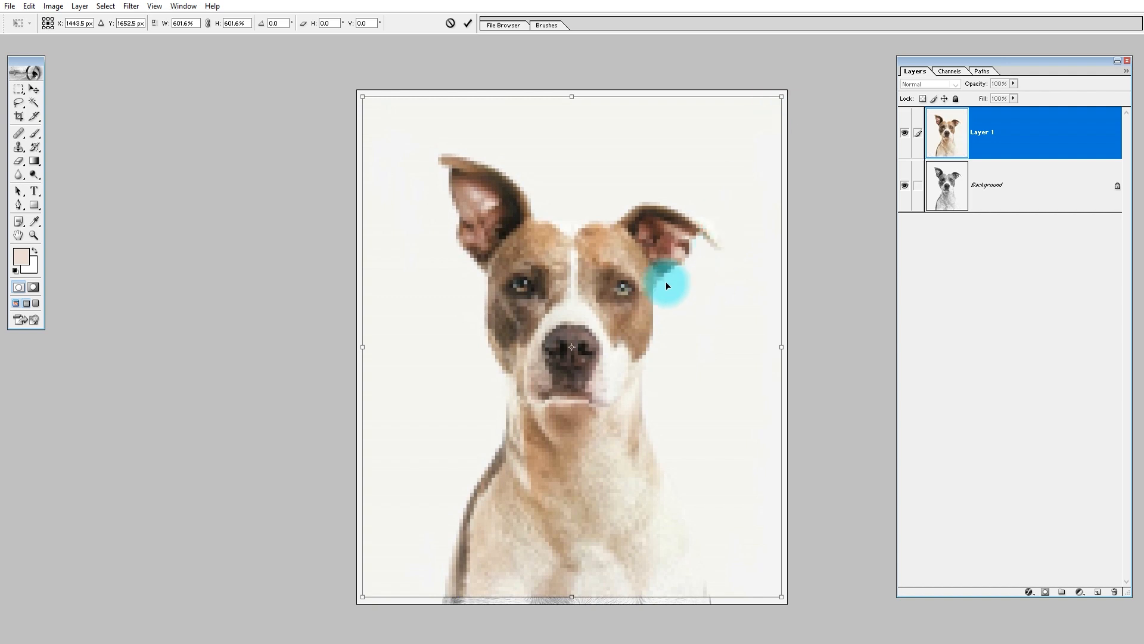
key("Return")
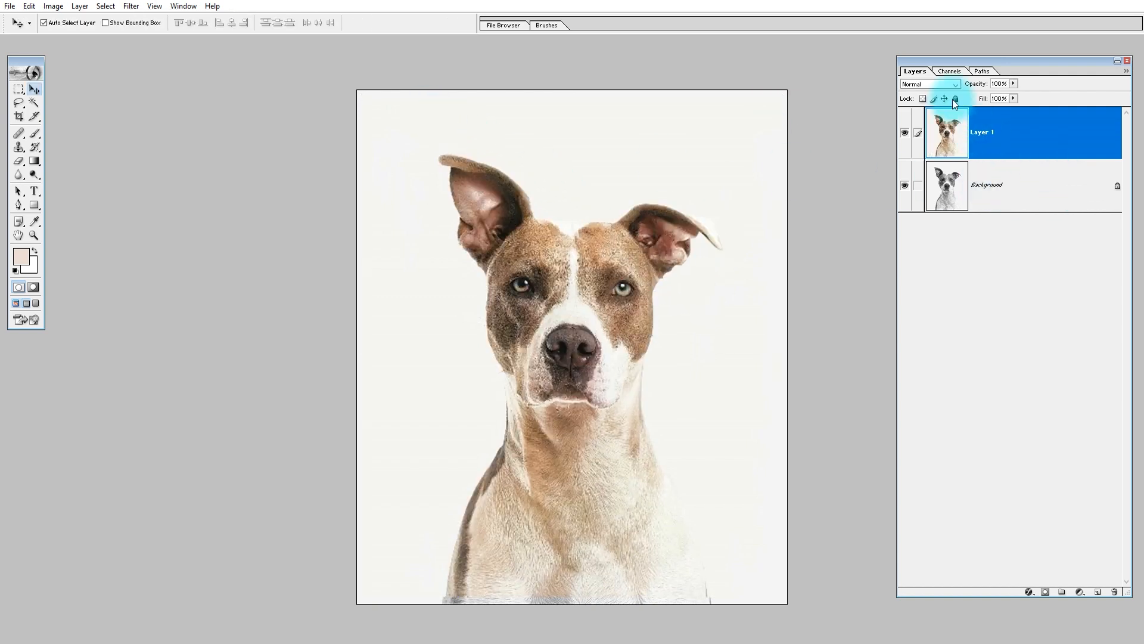
Step: Try the Color blending mode on the colorized layer, inspect the dog's face up close, and undo the mode
left_click(930, 84)
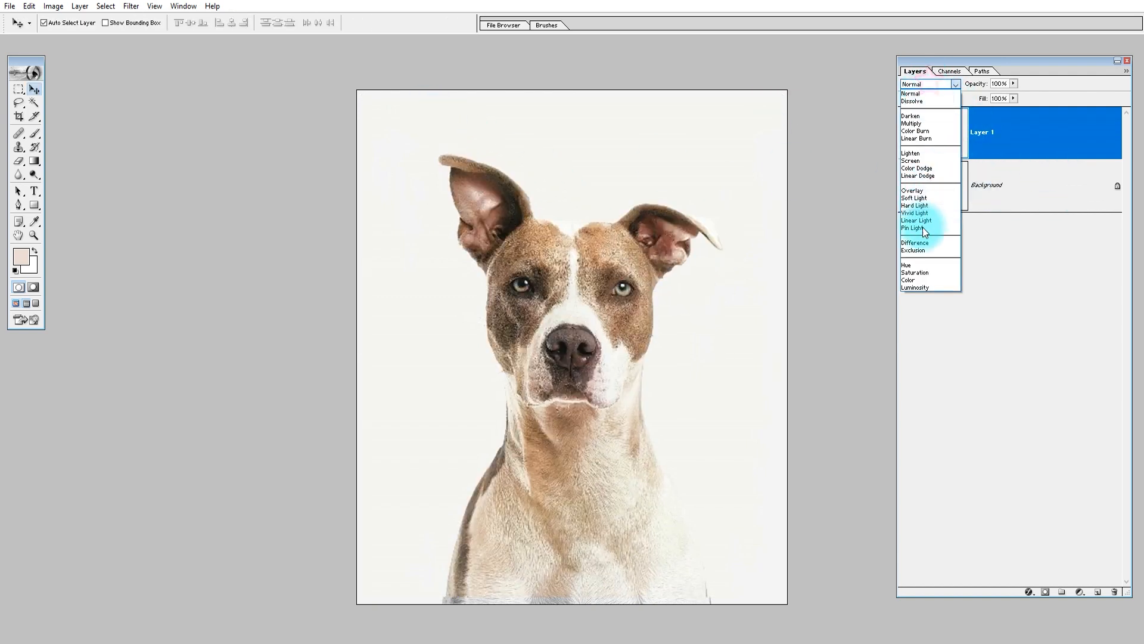
left_click(921, 279)
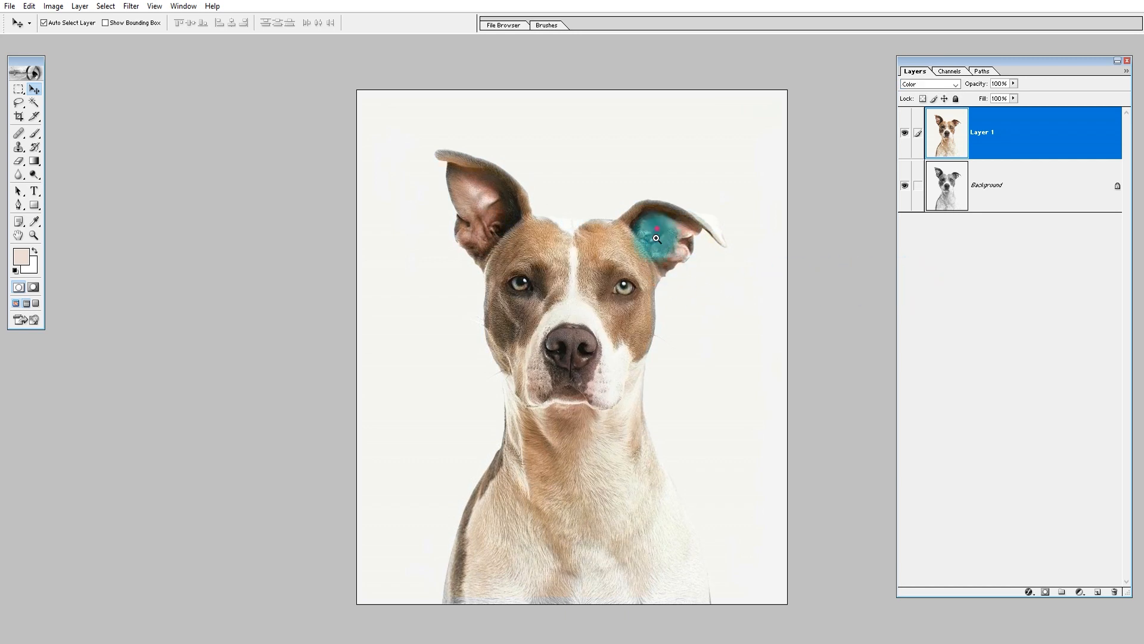
left_click_drag(658, 232, 567, 376)
key("ctrl+0")
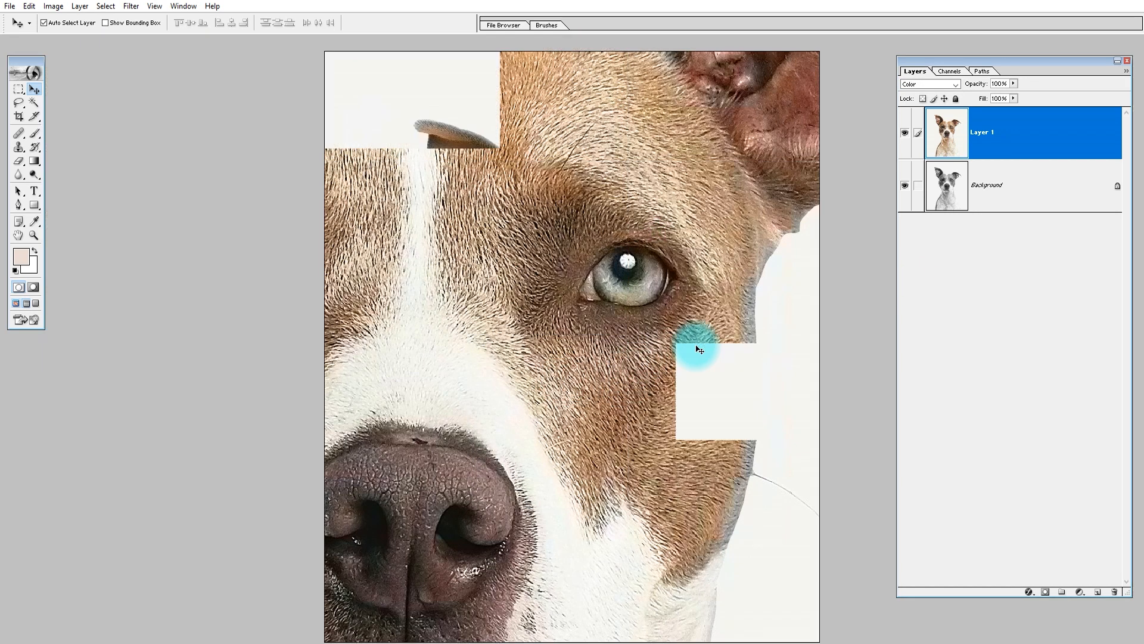
key("ctrl+z")
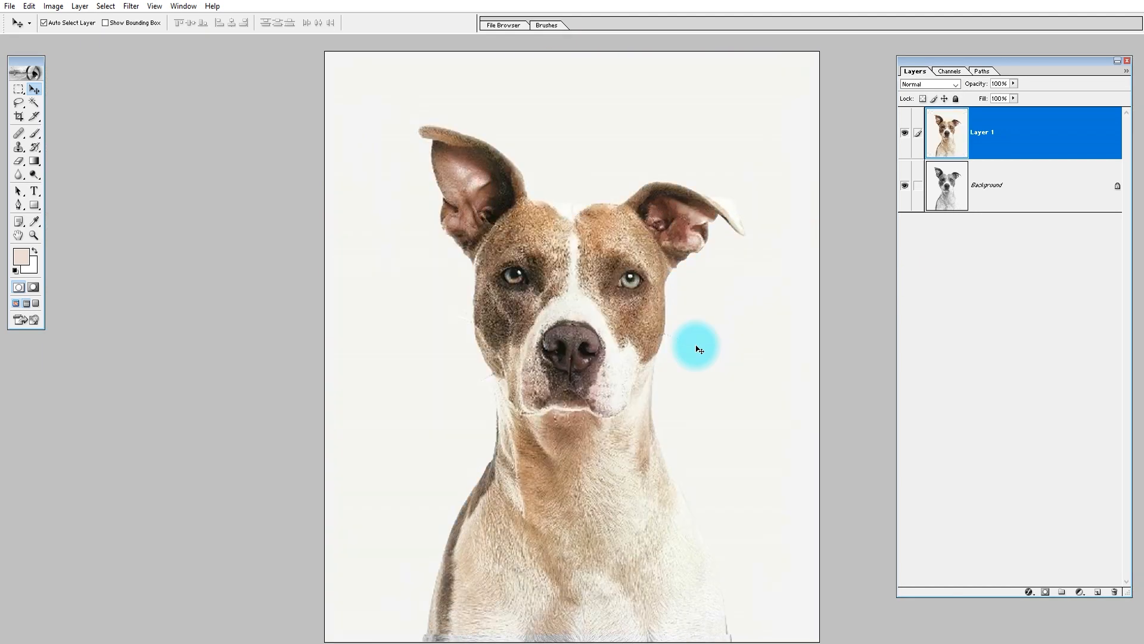
Step: Scale the colorized dog layer proportionally from its center to 102.8% so it covers the entire canvas
key("ctrl+t")
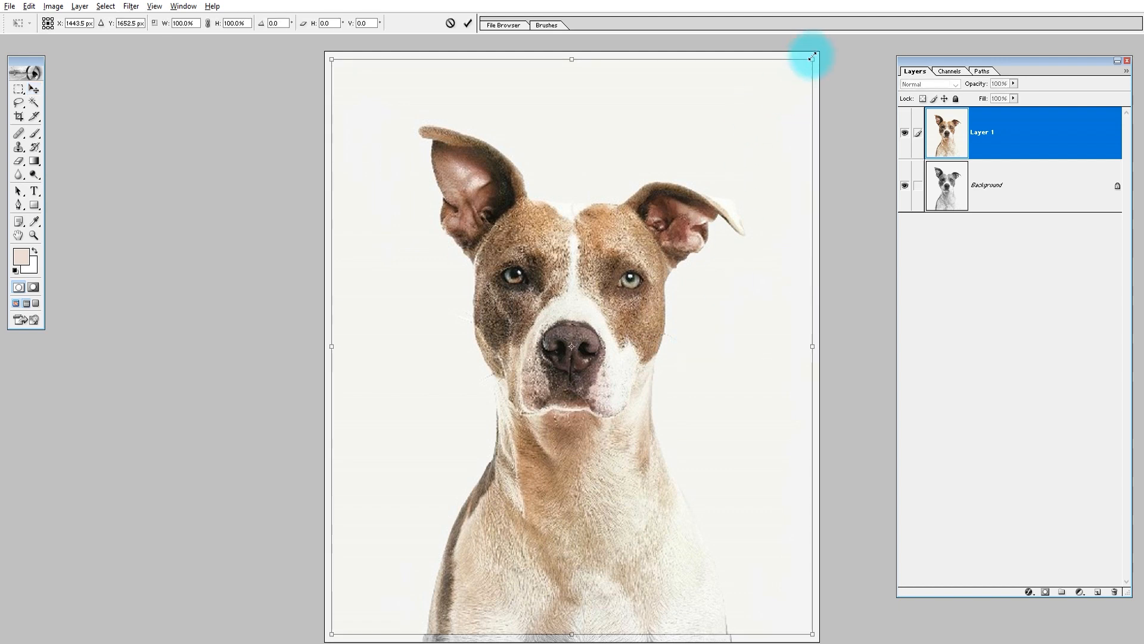
left_click_drag(812, 59, 817, 48)
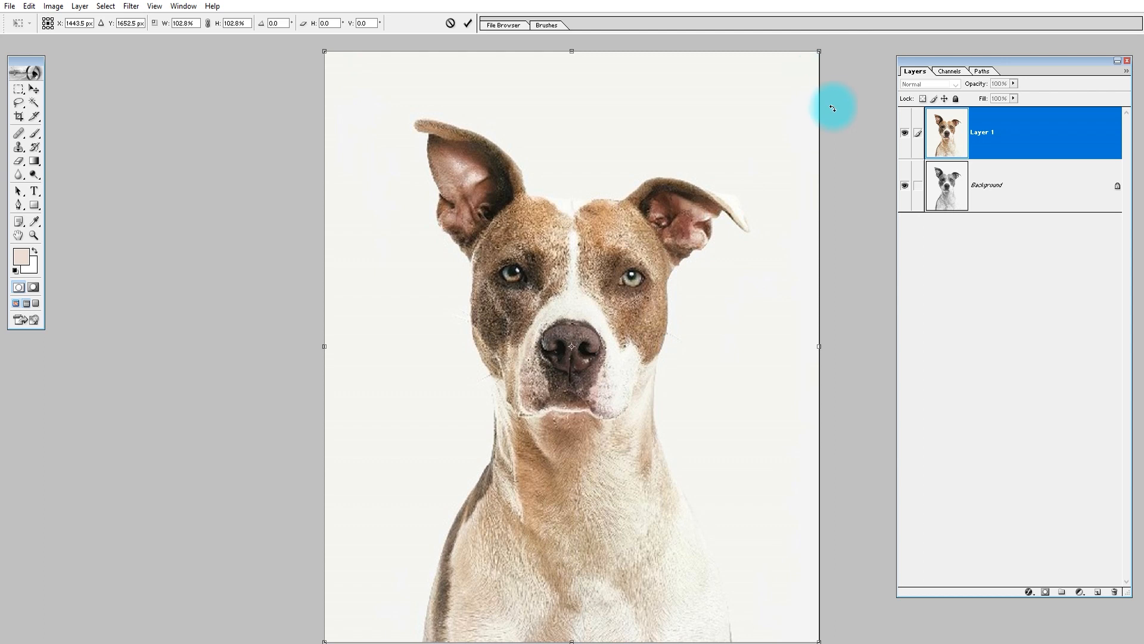
key("Return")
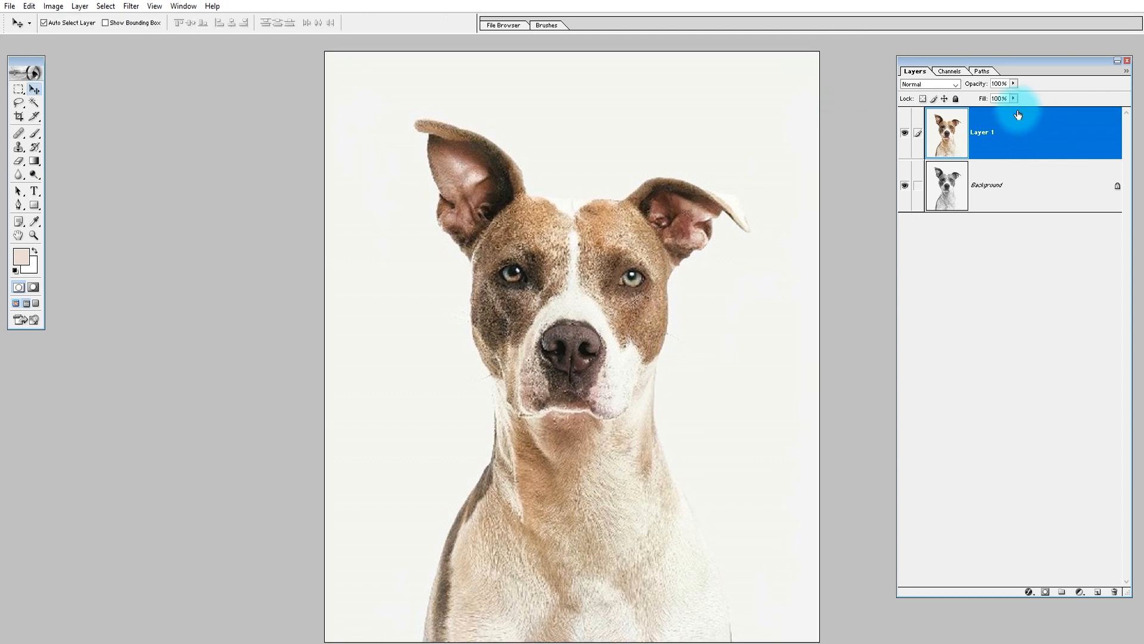
Step: Set the colorized layer's blending mode to Color and inspect the dog's face up close
left_click(939, 85)
left_click(911, 279)
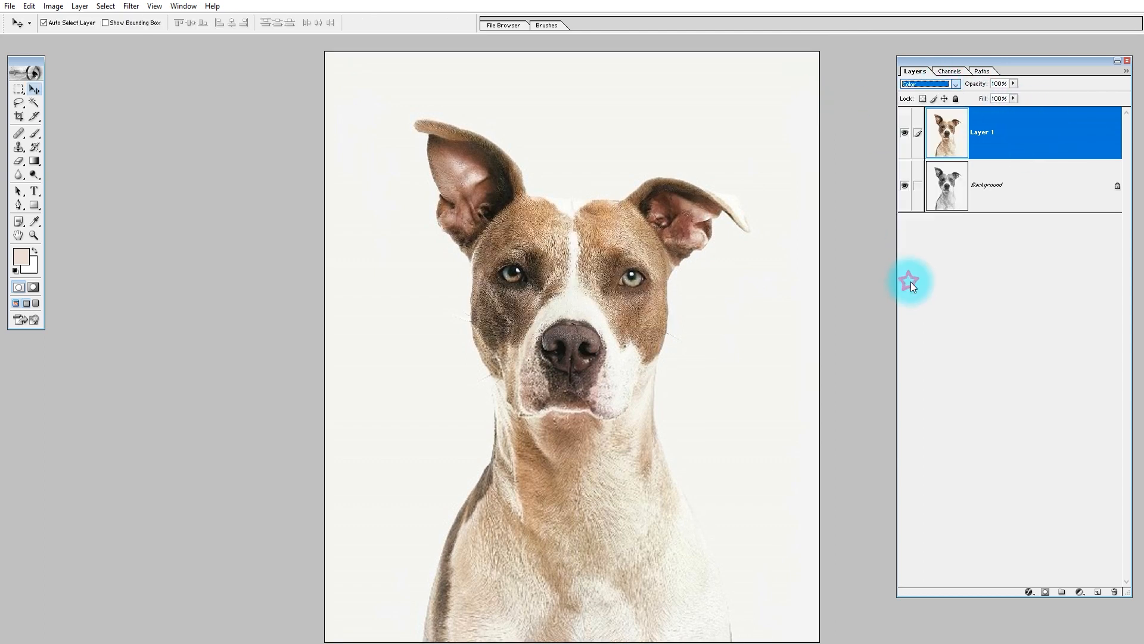
left_click(740, 171)
key("ctrl+alt+0")
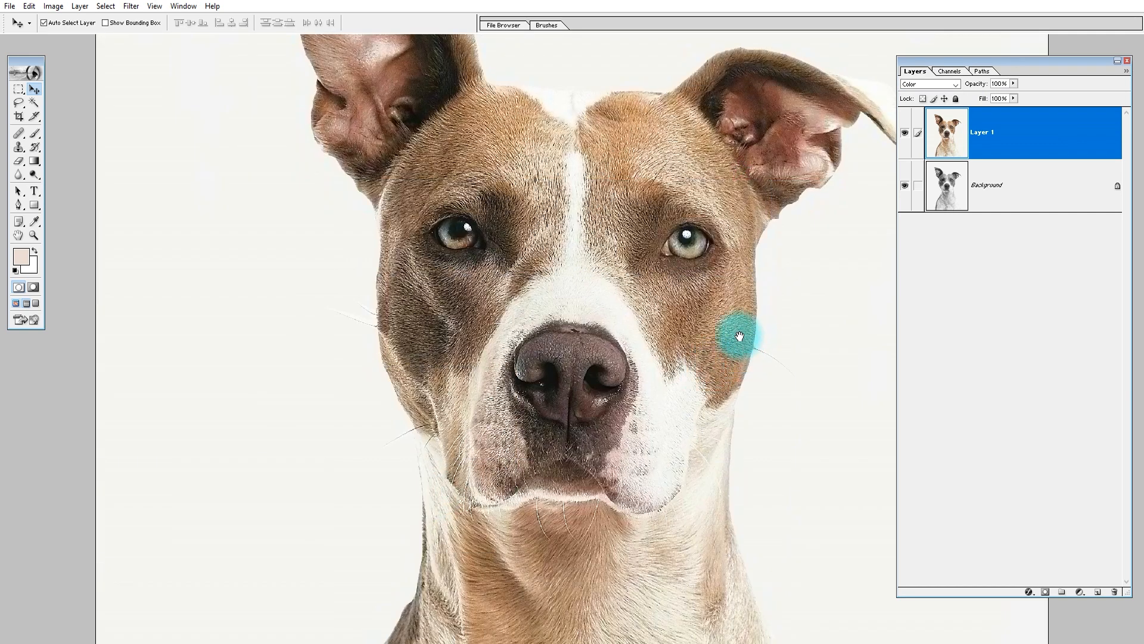
left_click_drag(726, 355, 726, 391)
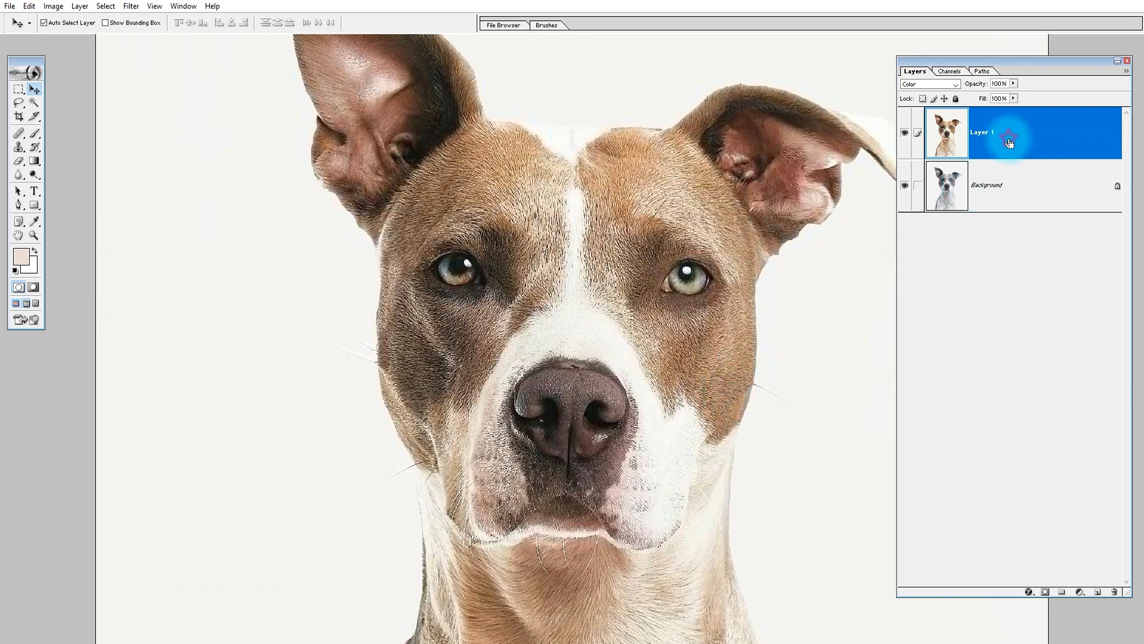
Step: Raise the colorized layer's master saturation with Hue/Saturation and examine the dog's face at high magnification
key("ctrl+0")
left_click_drag(1009, 144, 934, 189)
key("ctrl+u")
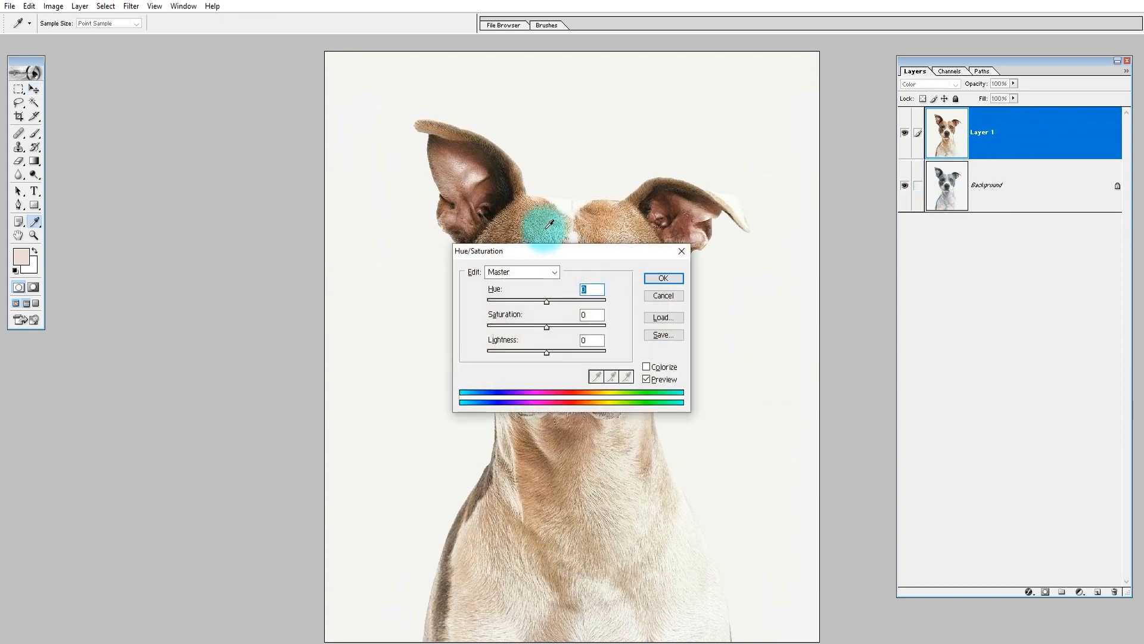
left_click_drag(559, 255, 783, 436)
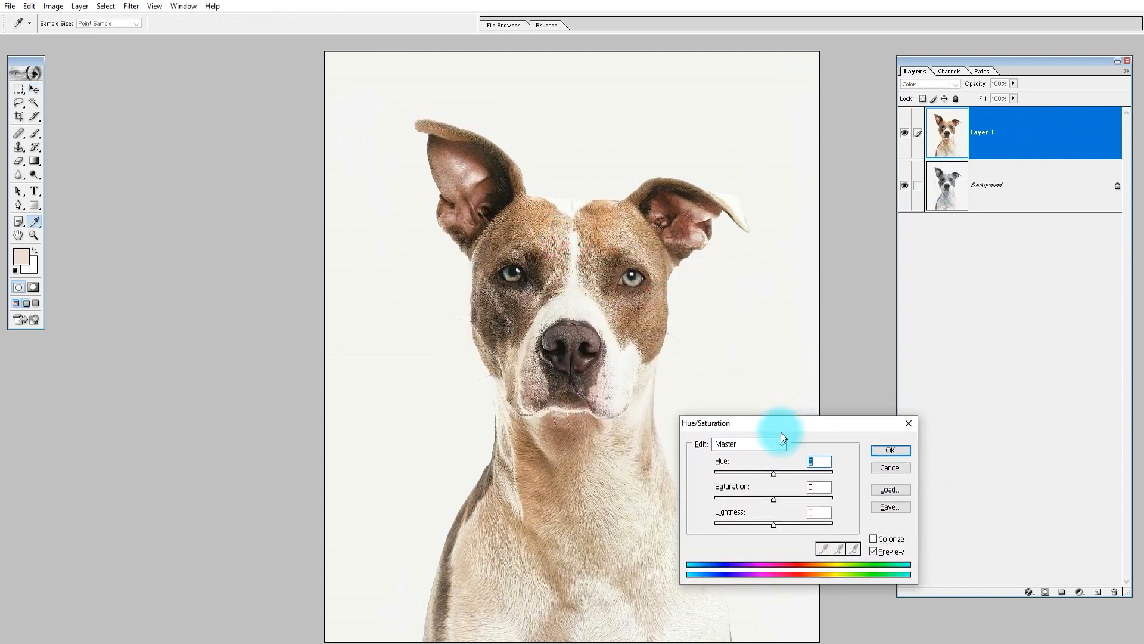
left_click(816, 487)
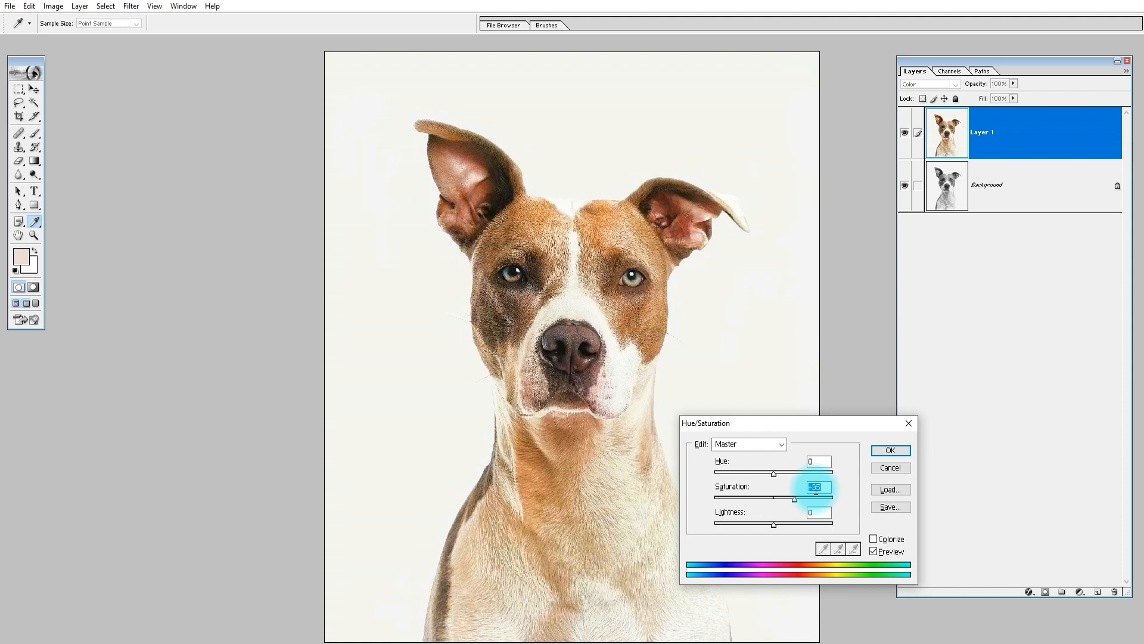
key("Return")
key("v")
key("ctrl+minus")
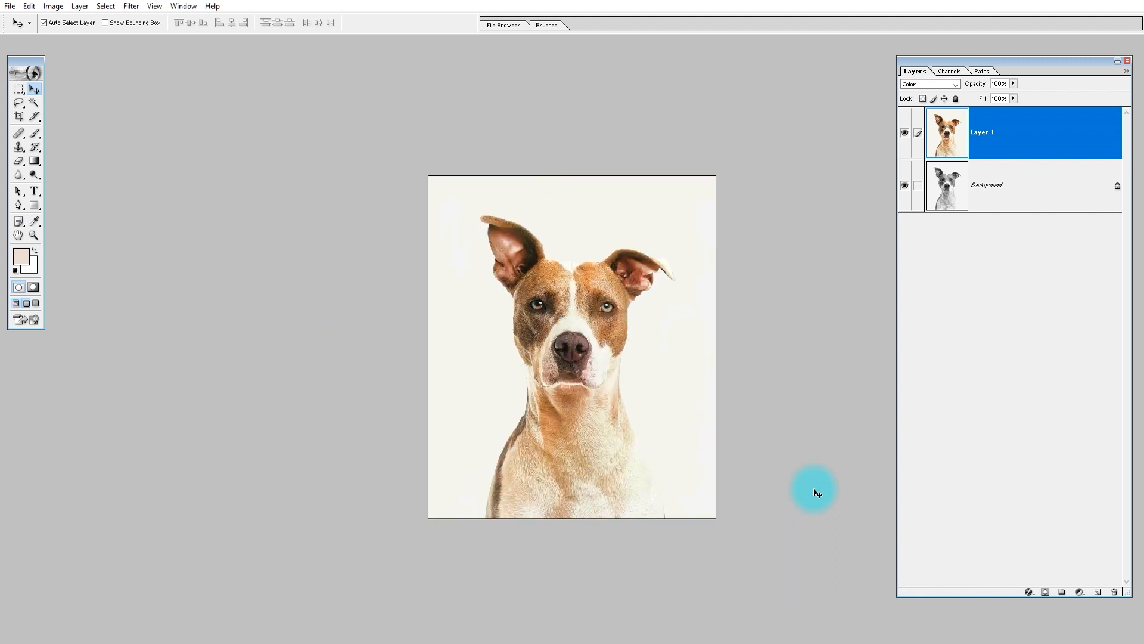
left_click(549, 449, "ctrl")
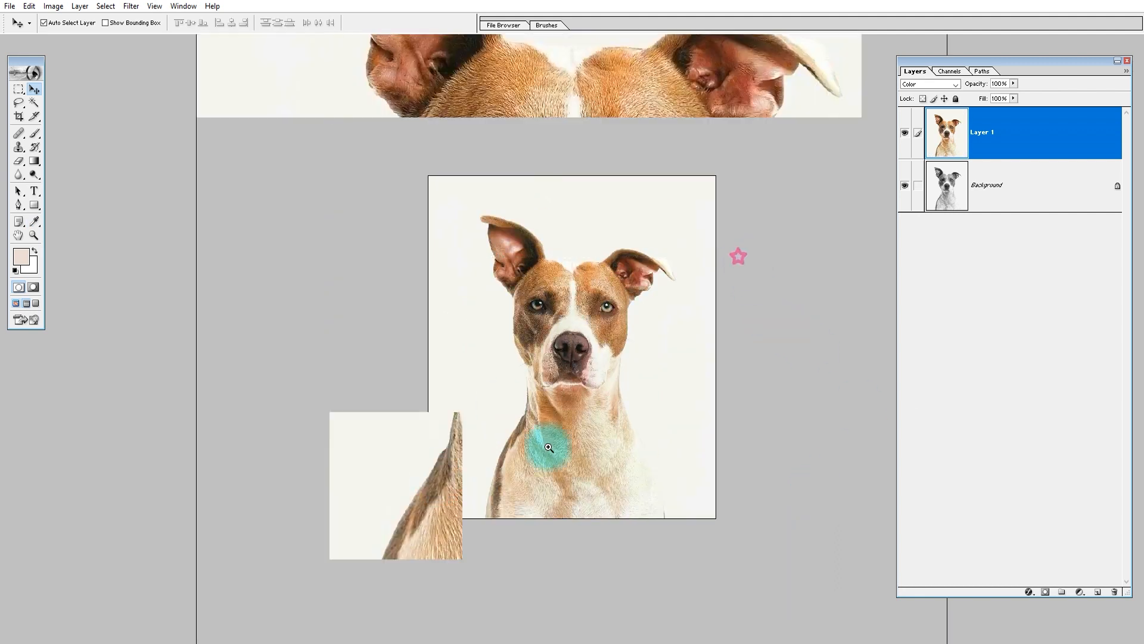
left_click_drag(655, 341, 747, 430)
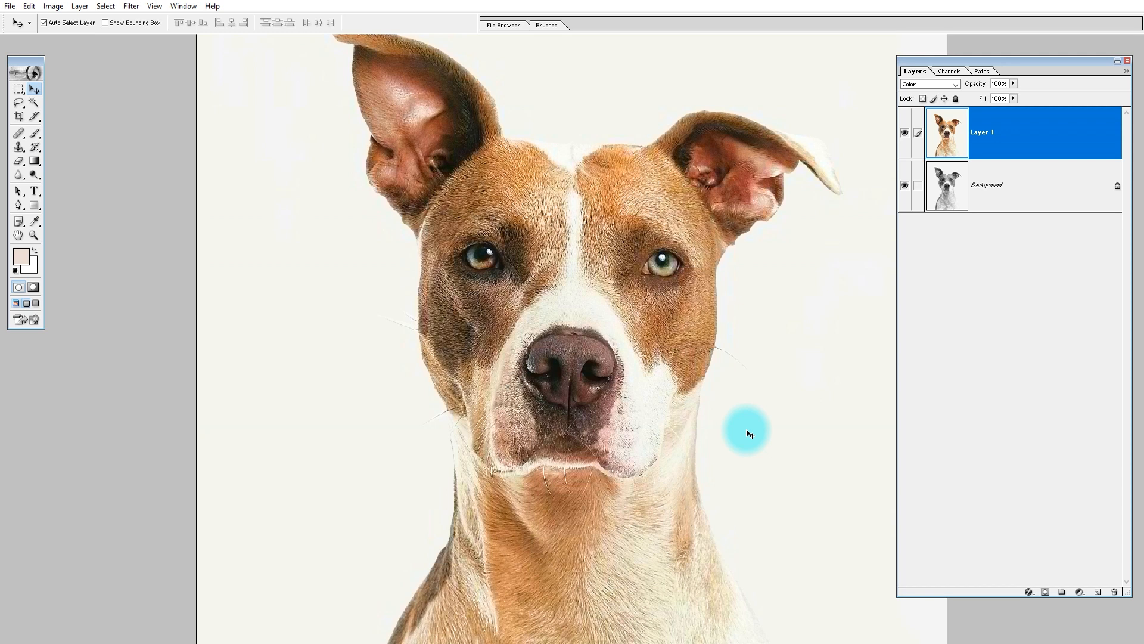
Step: Close the blended dog photo without saving and close the colorized dog image
key("ctrl+0")
key("ctrl+w")
key("n")
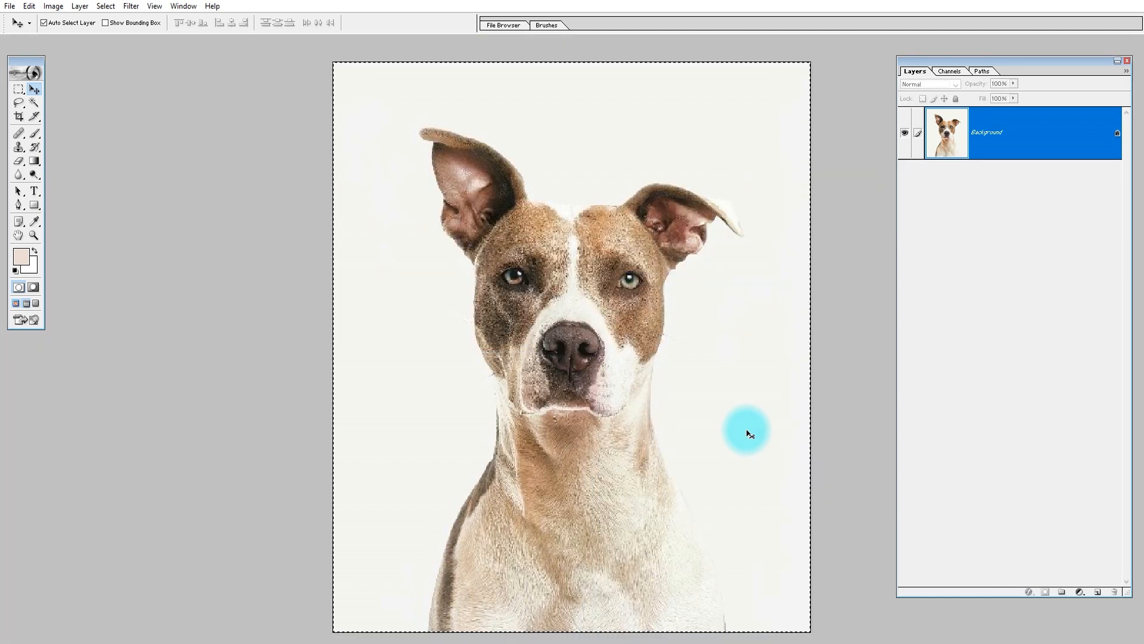
key("ctrl+w")
Step: Switch to Palette.fm in Chrome and upload the family photo 01 from the Editing folder as a new image
key("alt+Tab")
key("alt+Tab")
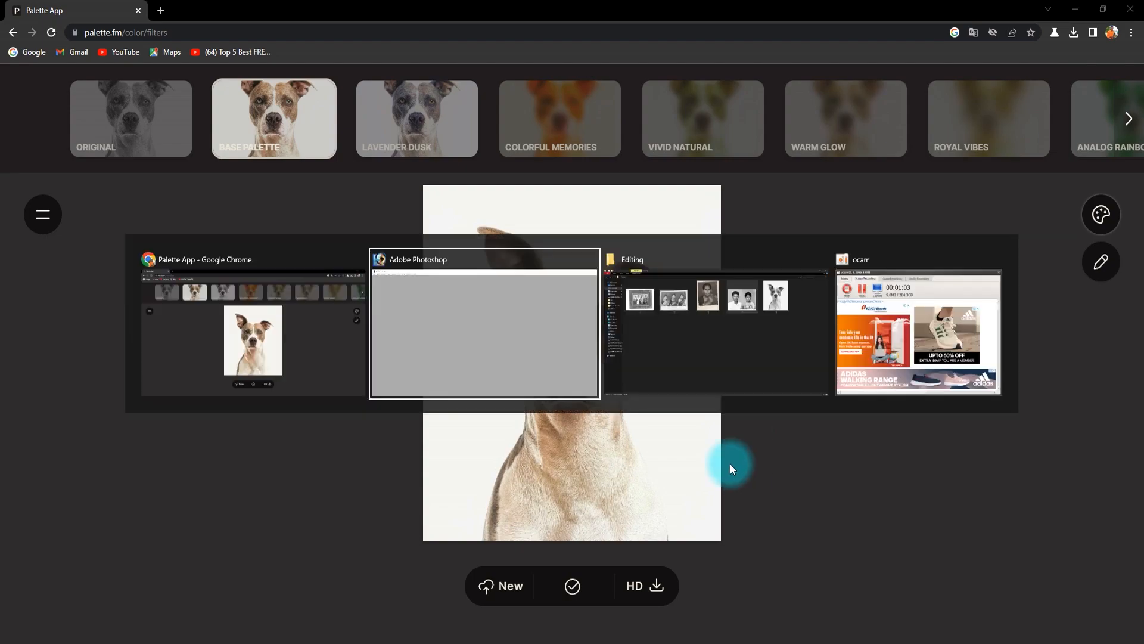
key("alt+Tab")
key("alt+Tab")
key("alt+Tab")
left_click(489, 586)
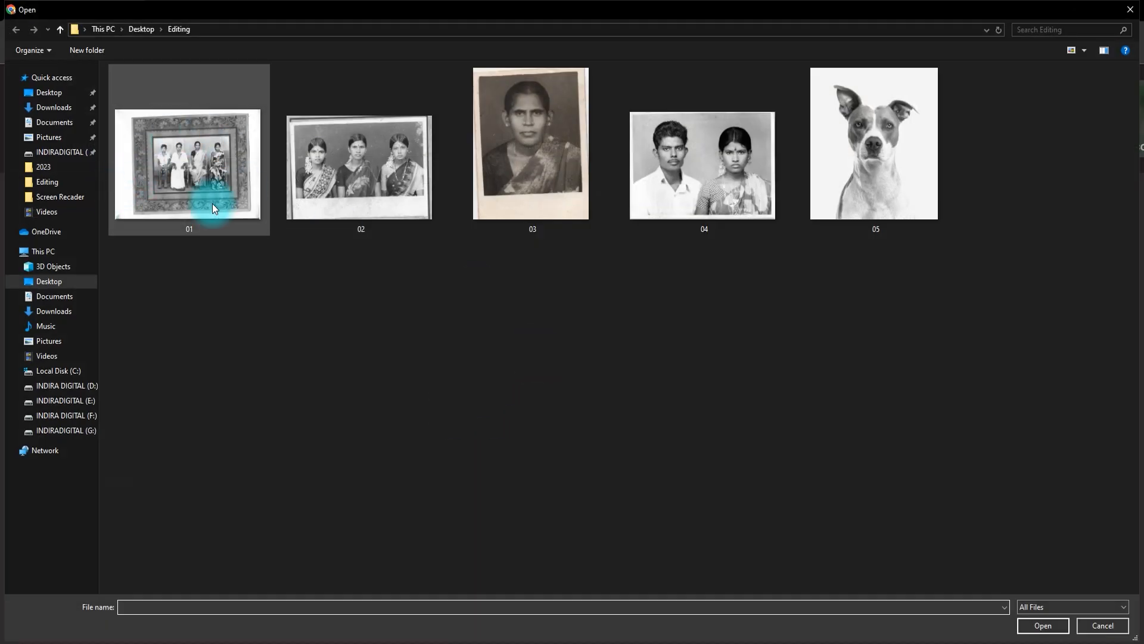
left_click(219, 168)
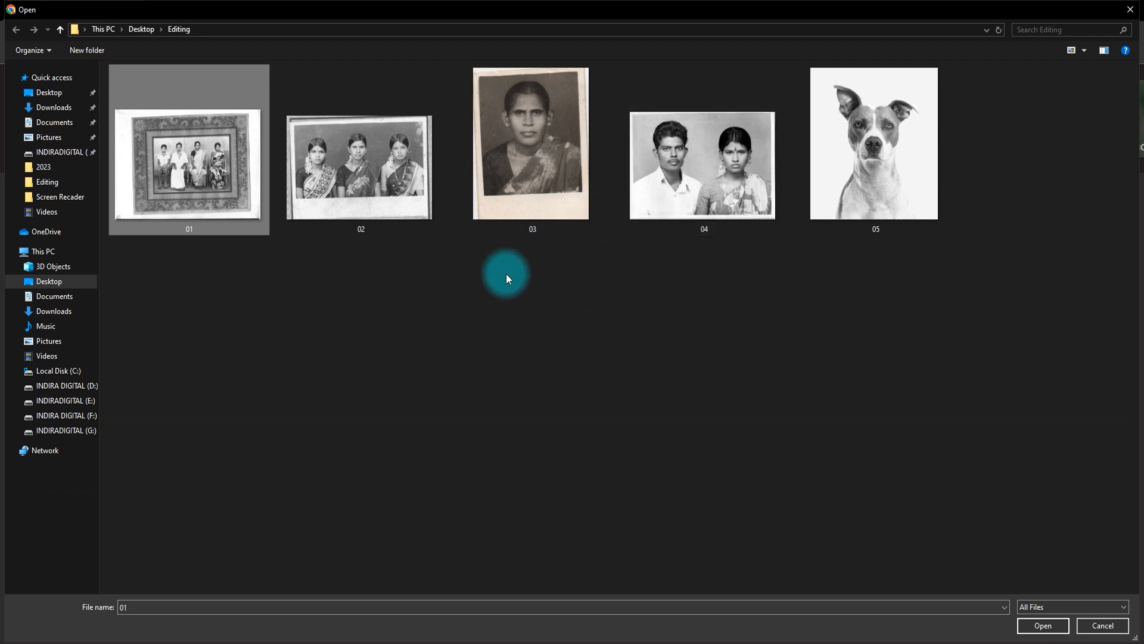
double_click(229, 174)
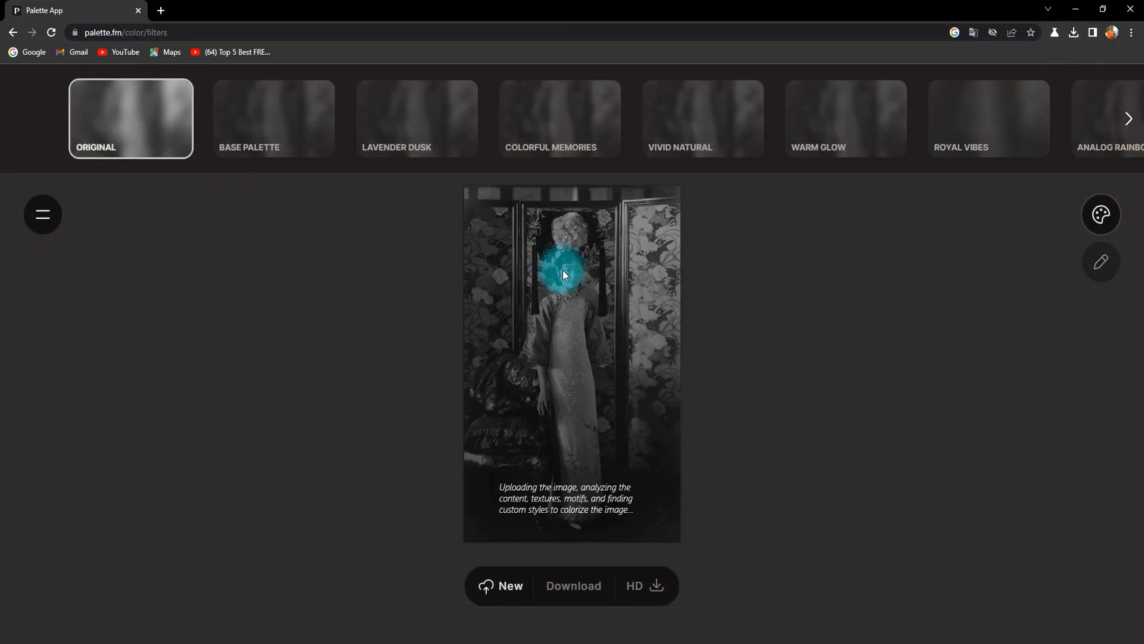
Step: Switch to Photoshop and open photo 03 from the Editing folder on the Desktop
left_click(275, 643)
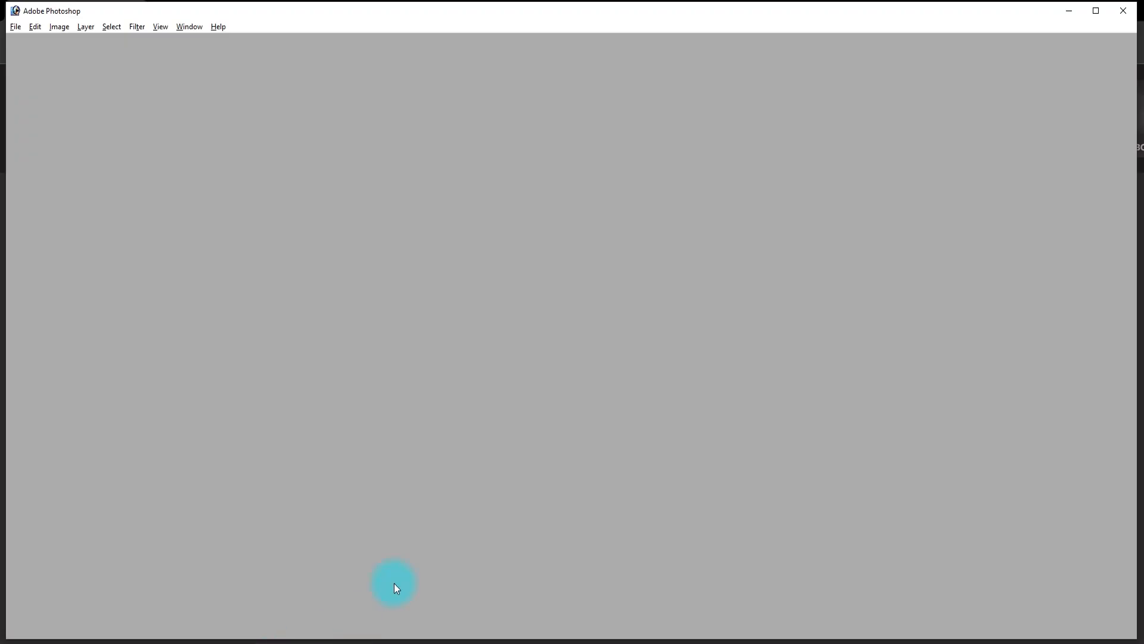
double_click(441, 386)
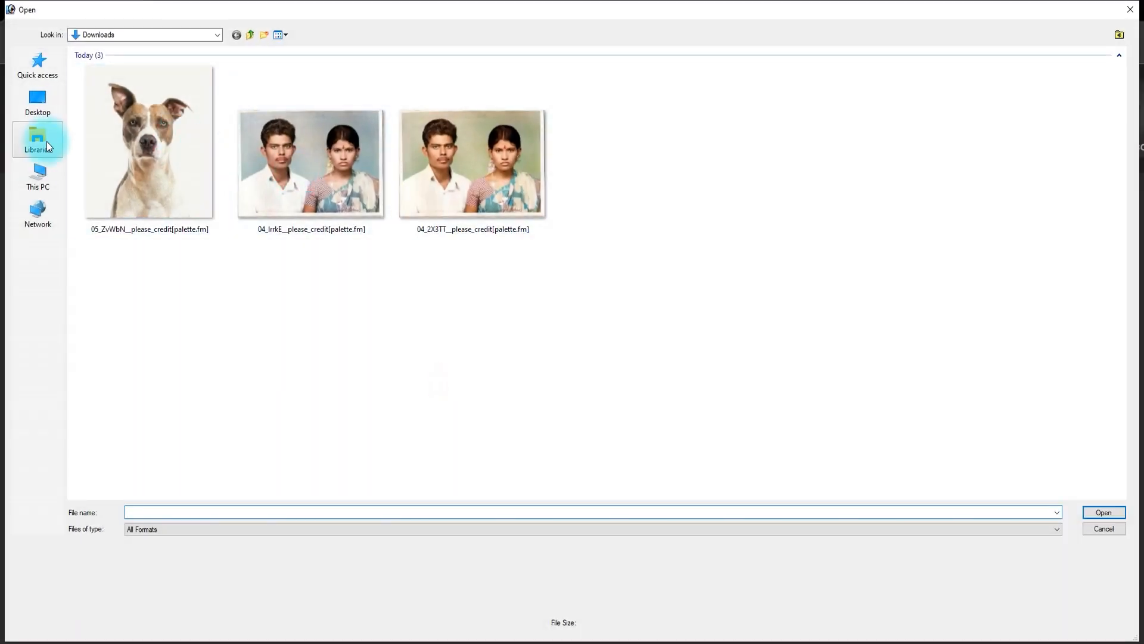
left_click(37, 110)
double_click(738, 64)
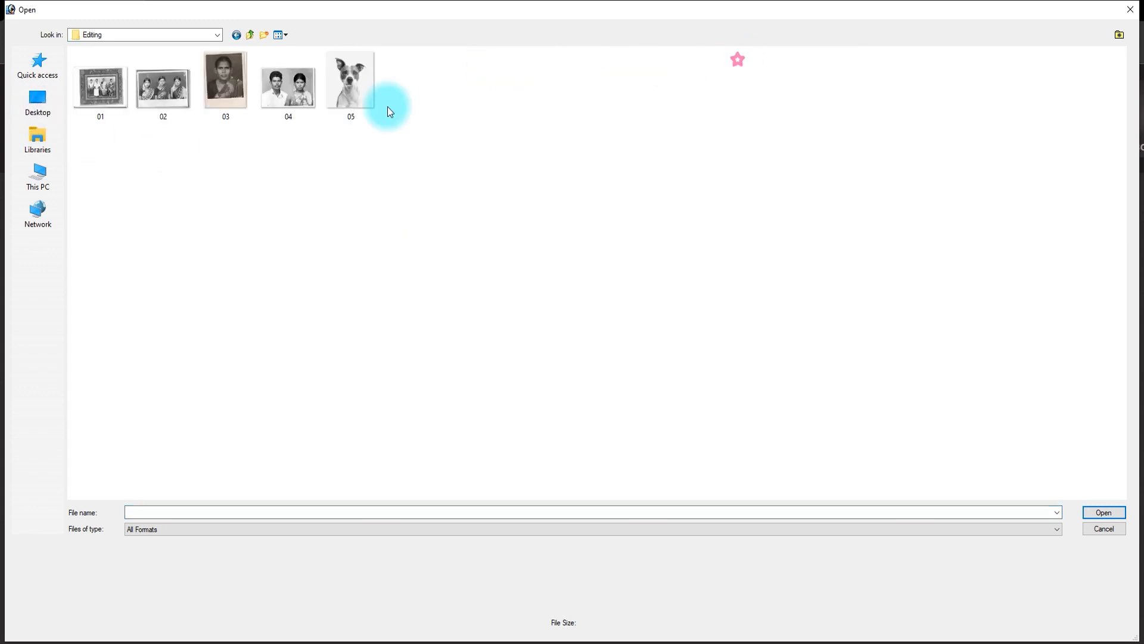
double_click(215, 79)
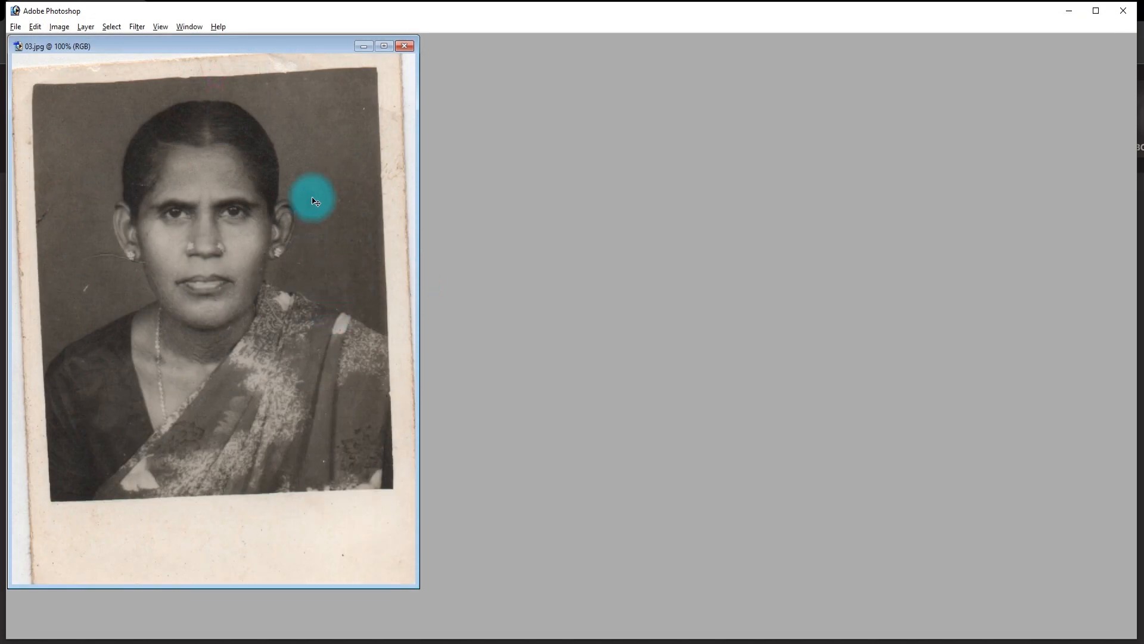
Step: Maximize the portrait 03.jpg and display it in full-screen mode with the menu bar
left_click(391, 46)
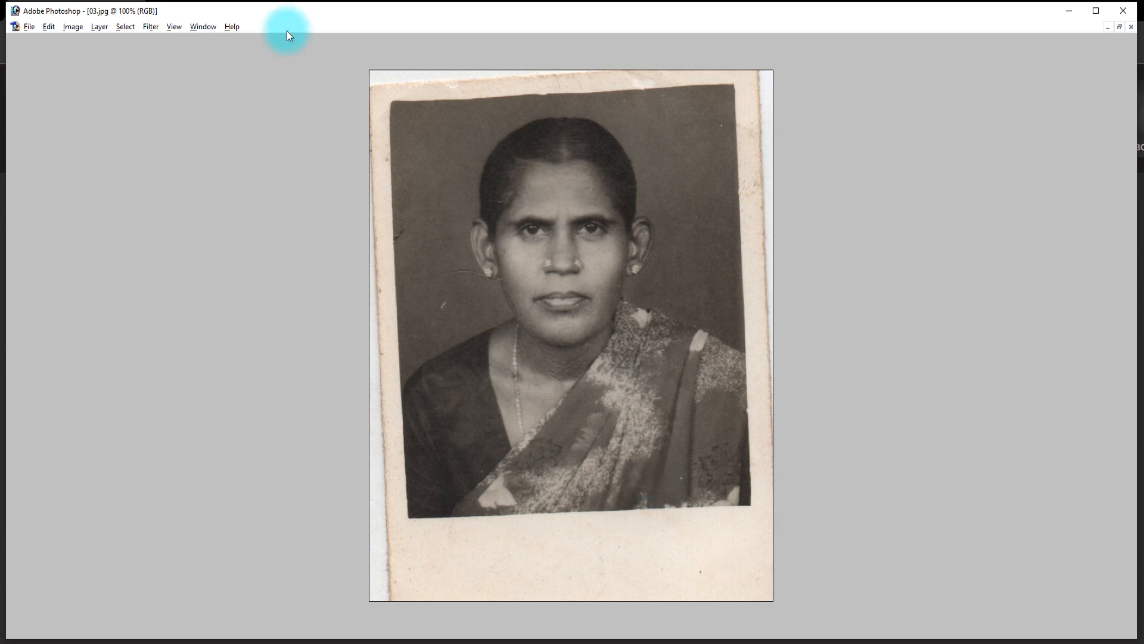
key("f")
key("f")
key("f")
key("f")
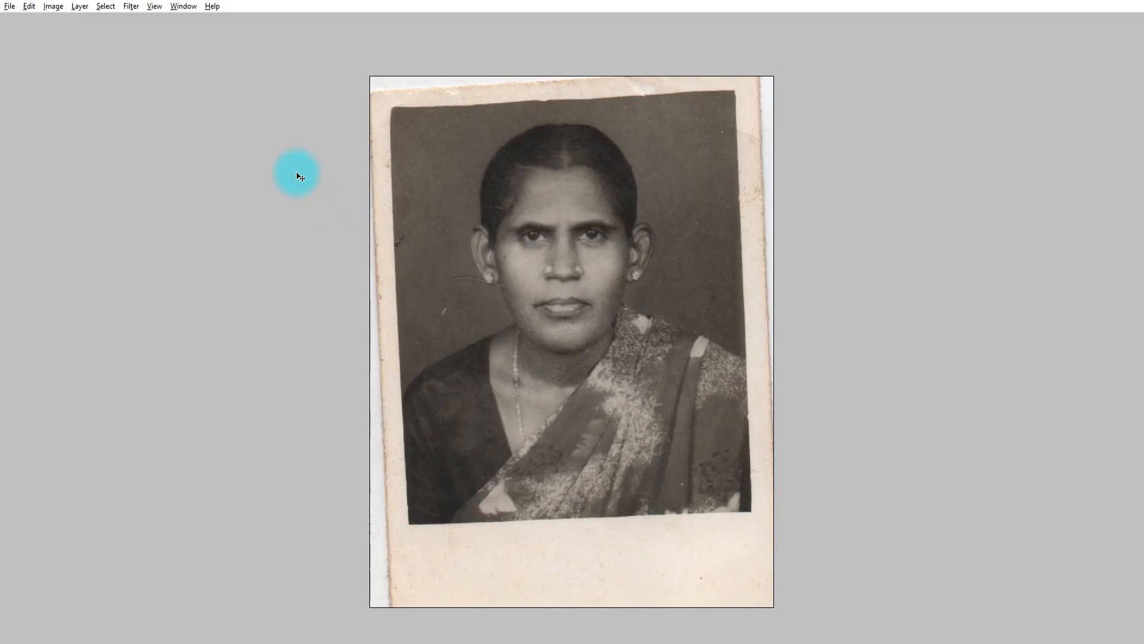
Step: Desaturate the sepia portrait to turn it into a neutral black-and-white image
left_click(53, 6)
mouse_move(91, 38)
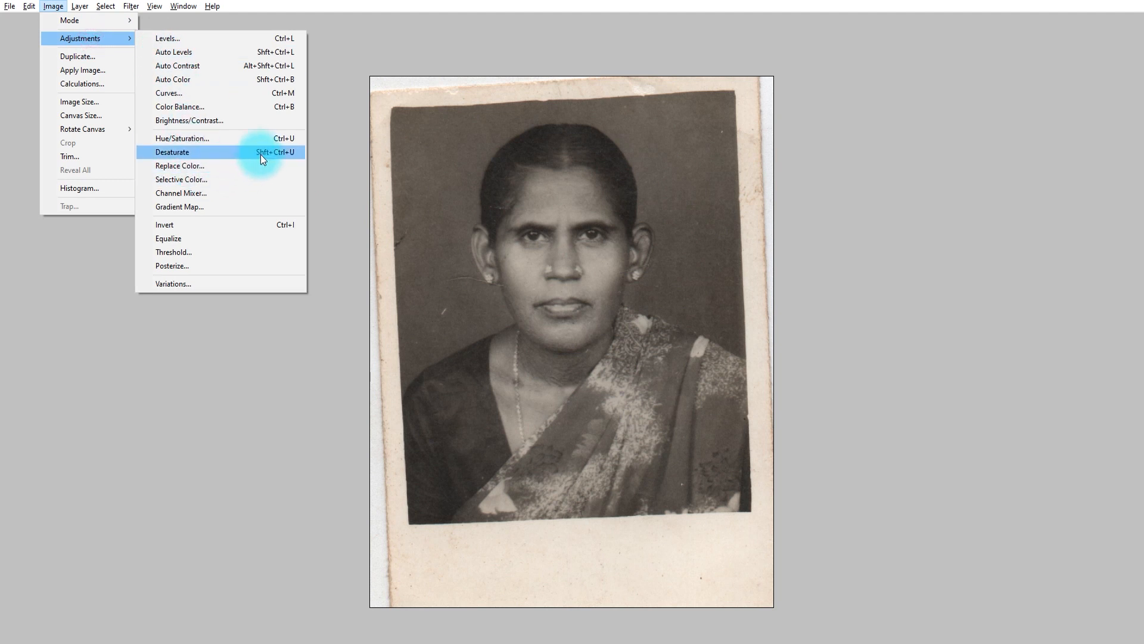
left_click(277, 154)
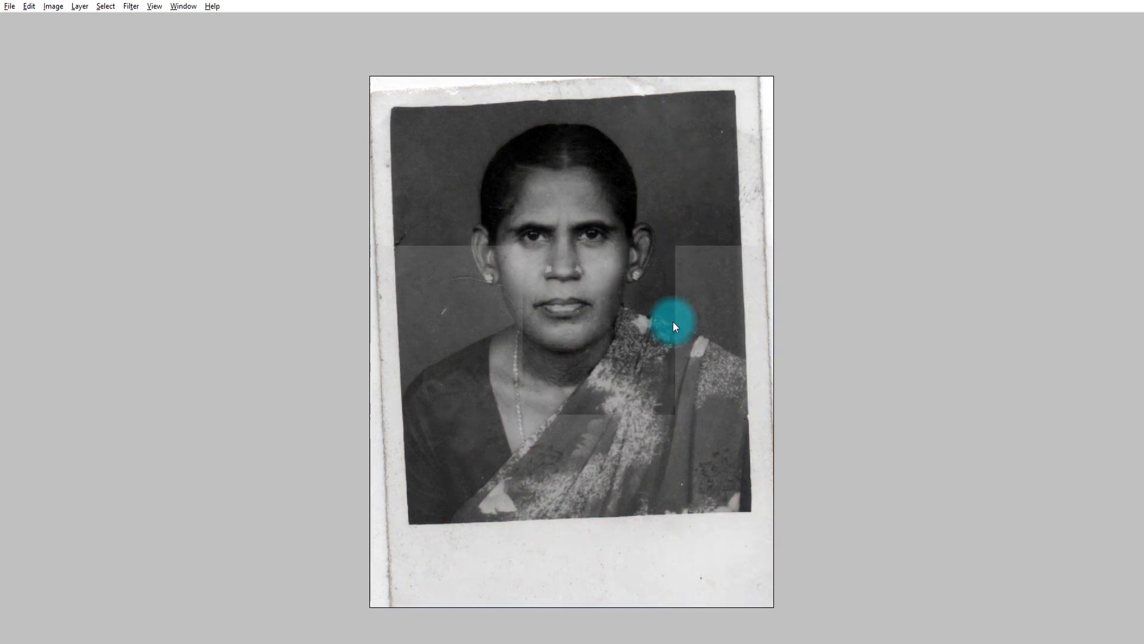
Step: Adjust the portrait's RGB Levels with input values of 34, 1.39 and 217
key("ctrl+l")
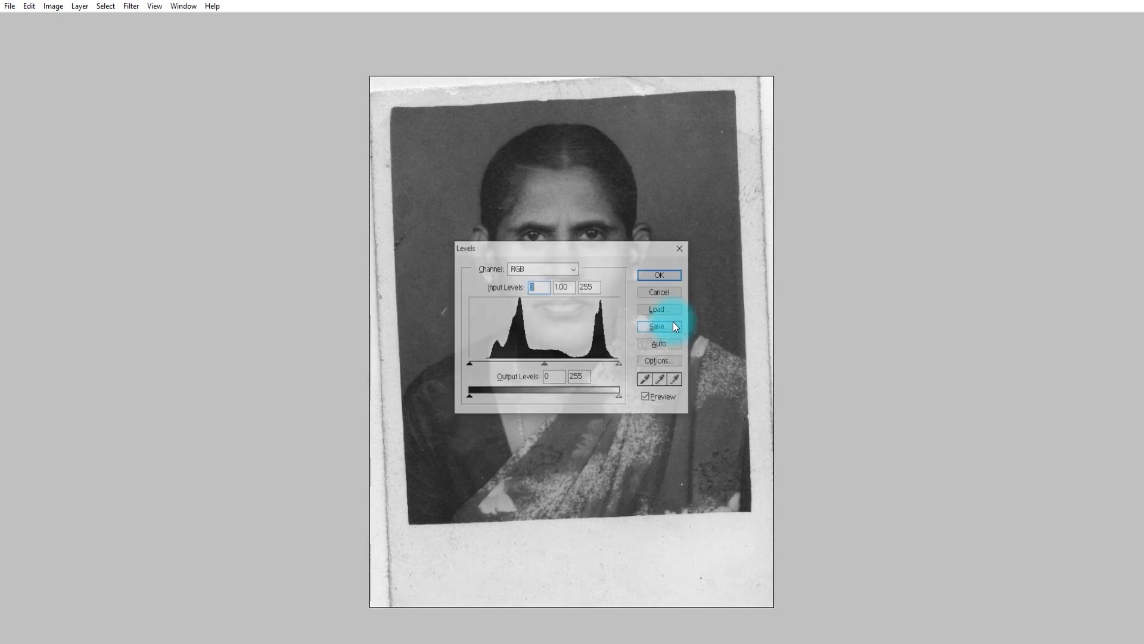
left_click_drag(603, 243, 923, 295)
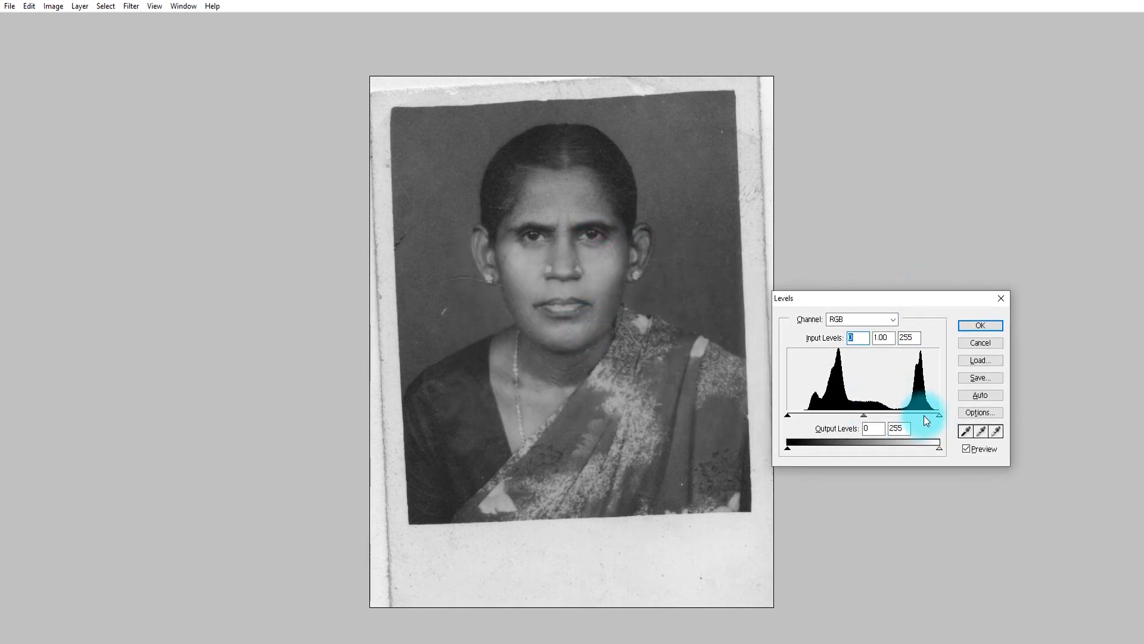
left_click_drag(928, 416, 917, 420)
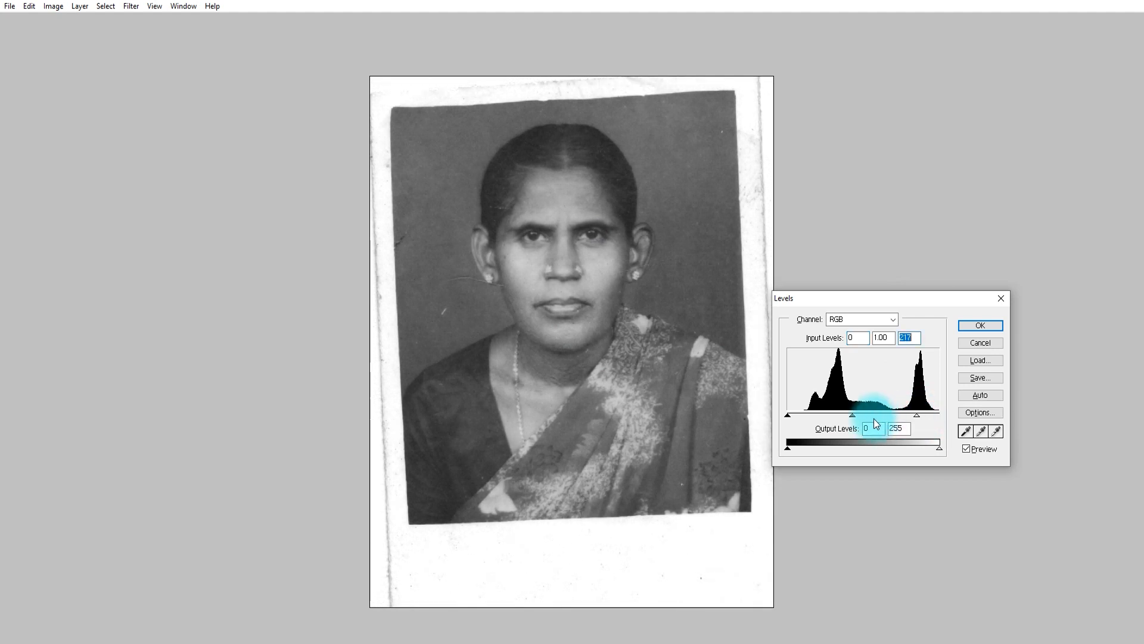
left_click_drag(843, 414, 807, 414)
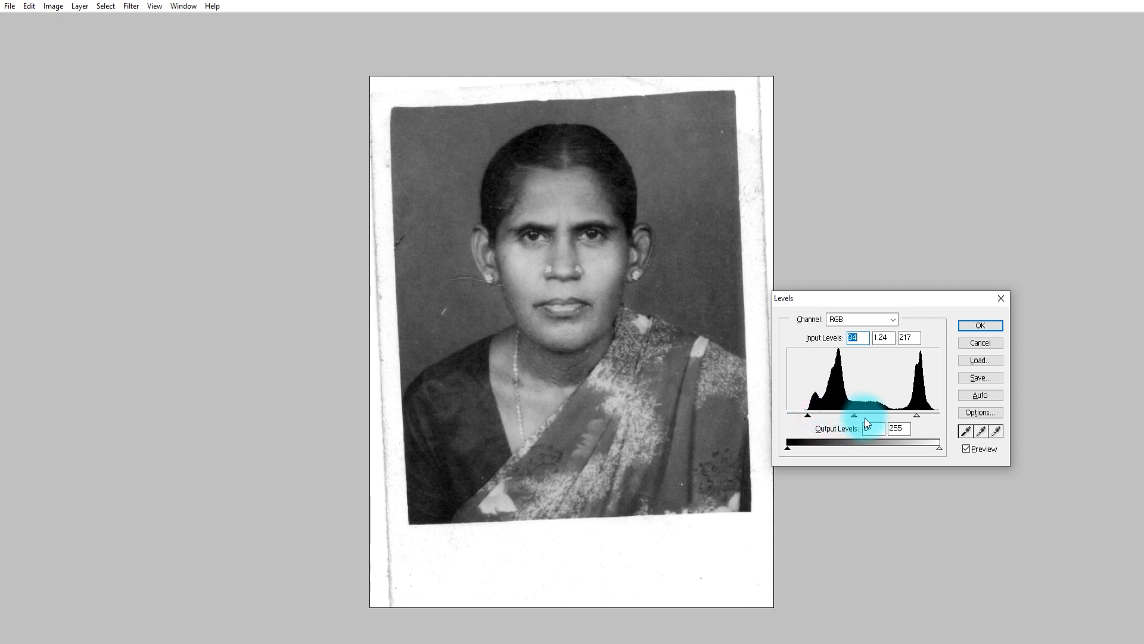
key("Tab")
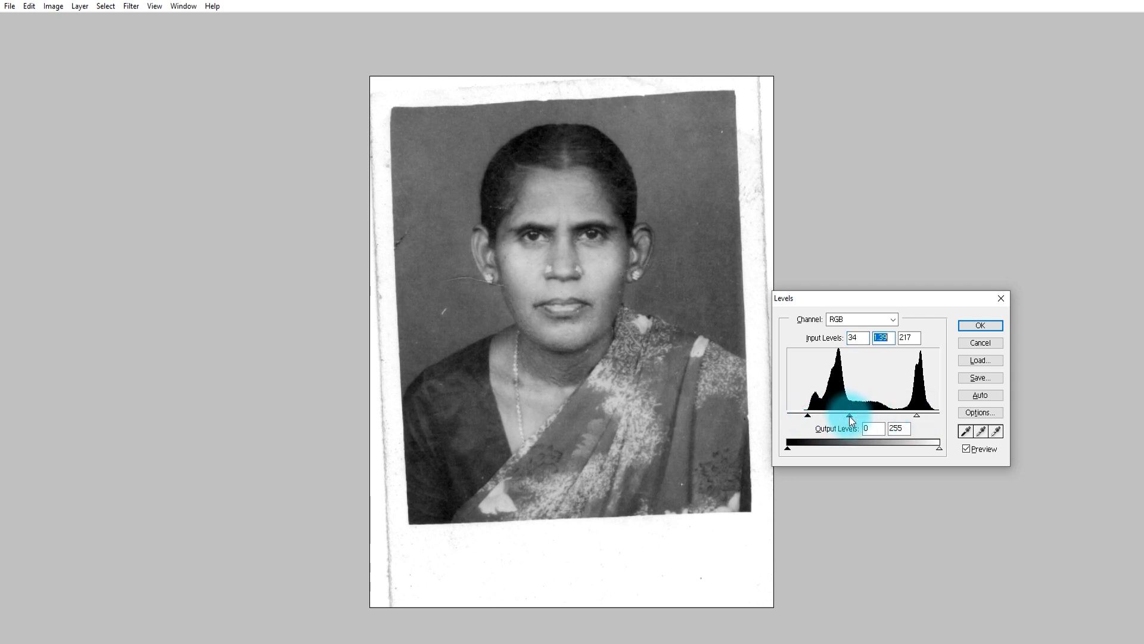
key("Return")
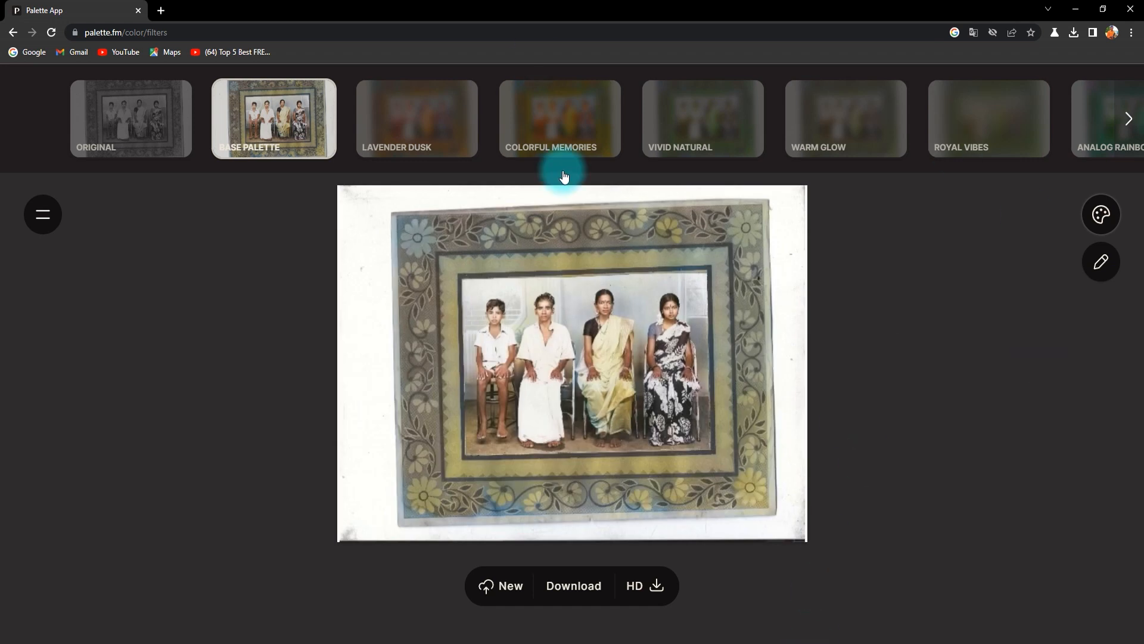
Step: Download the Base Palette version of the family photo from Palette.fm, and close the portrait in Photoshop without saving
left_click(588, 587)
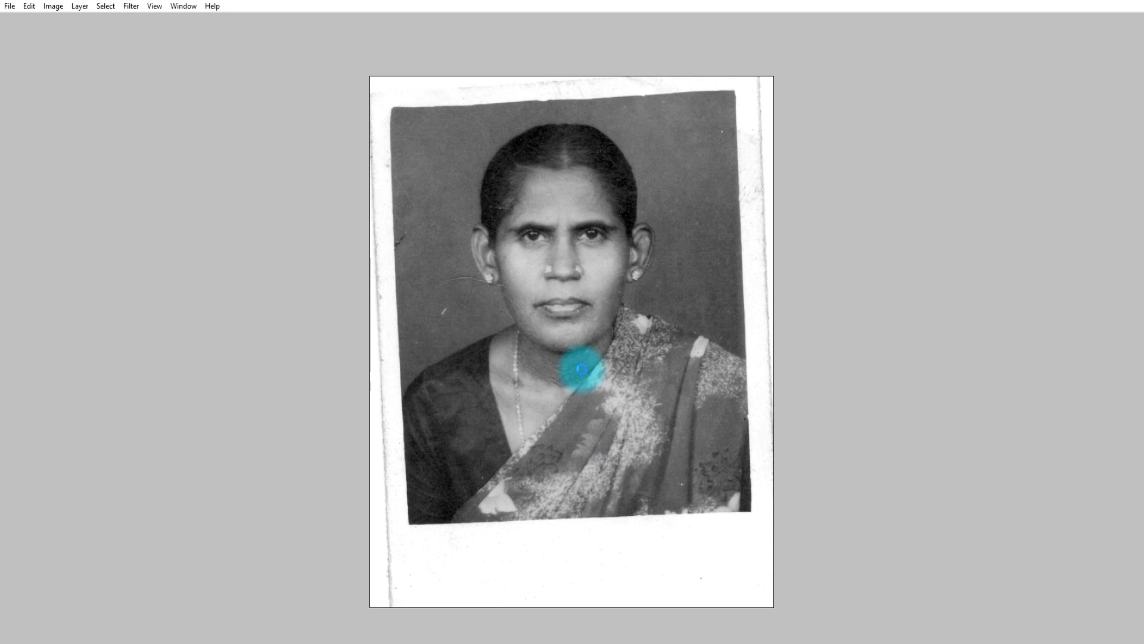
key("ctrl+w")
key("n")
Step: Open the original family photo 01 from the Editing folder and its colorized Palette.fm version from the Downloads folder
key("ctrl+o")
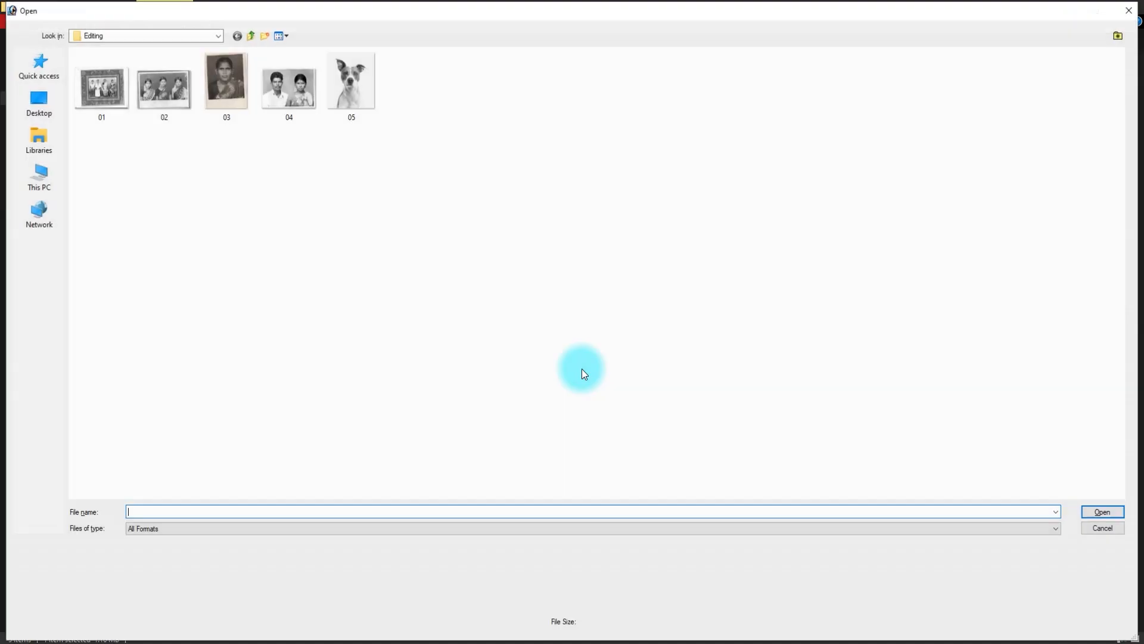
double_click(121, 84)
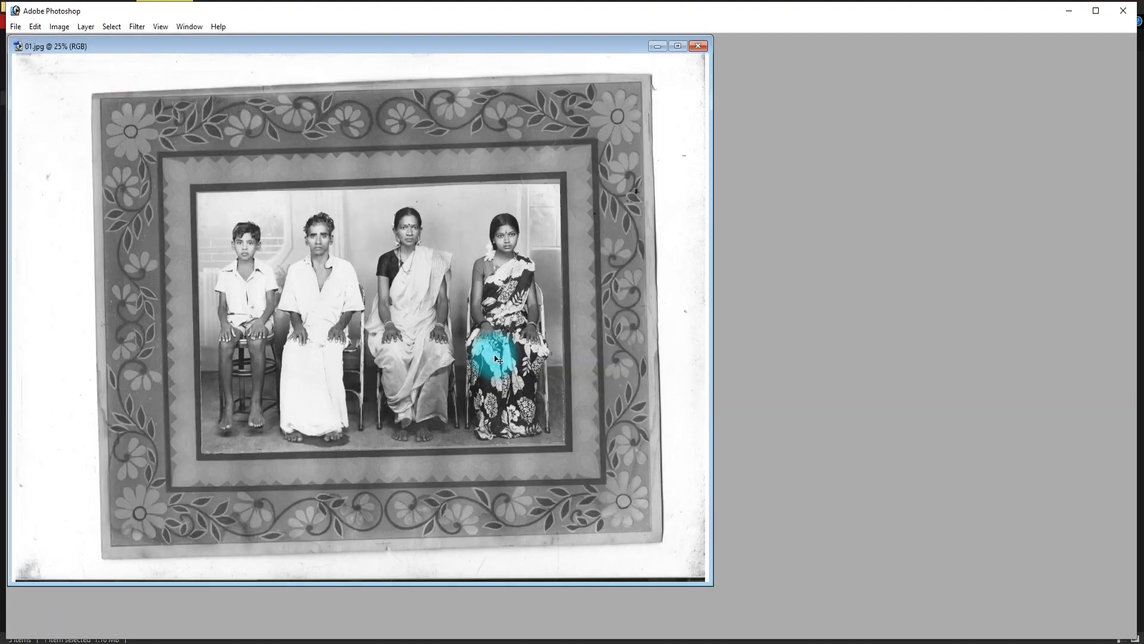
key("ctrl+o")
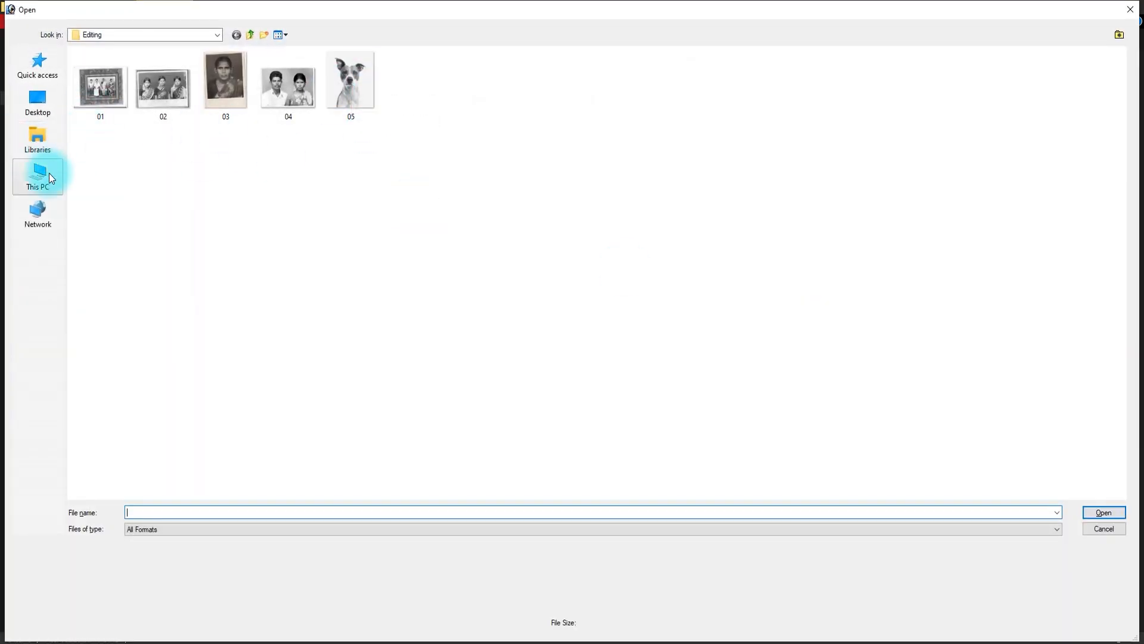
left_click(37, 99)
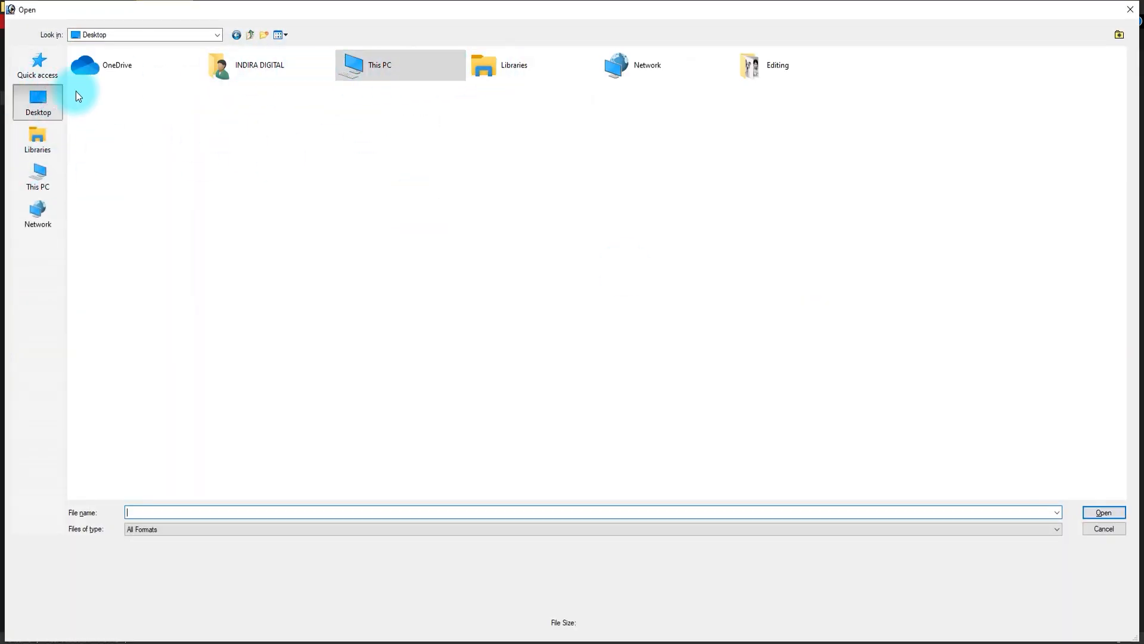
left_click(24, 83)
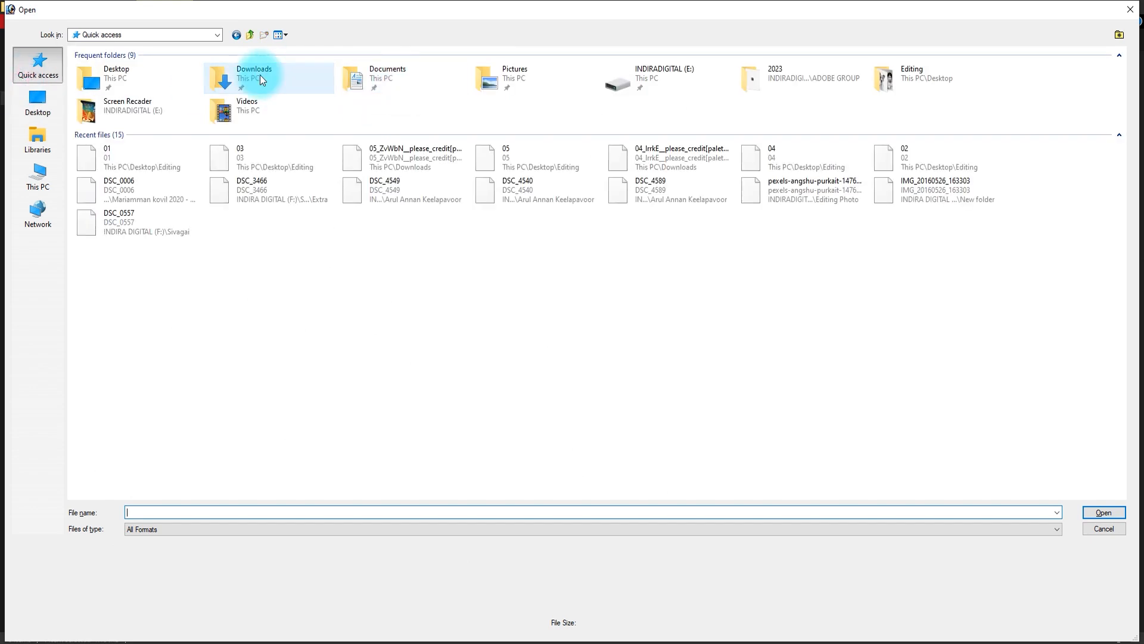
double_click(260, 74)
left_click(260, 74)
double_click(186, 145)
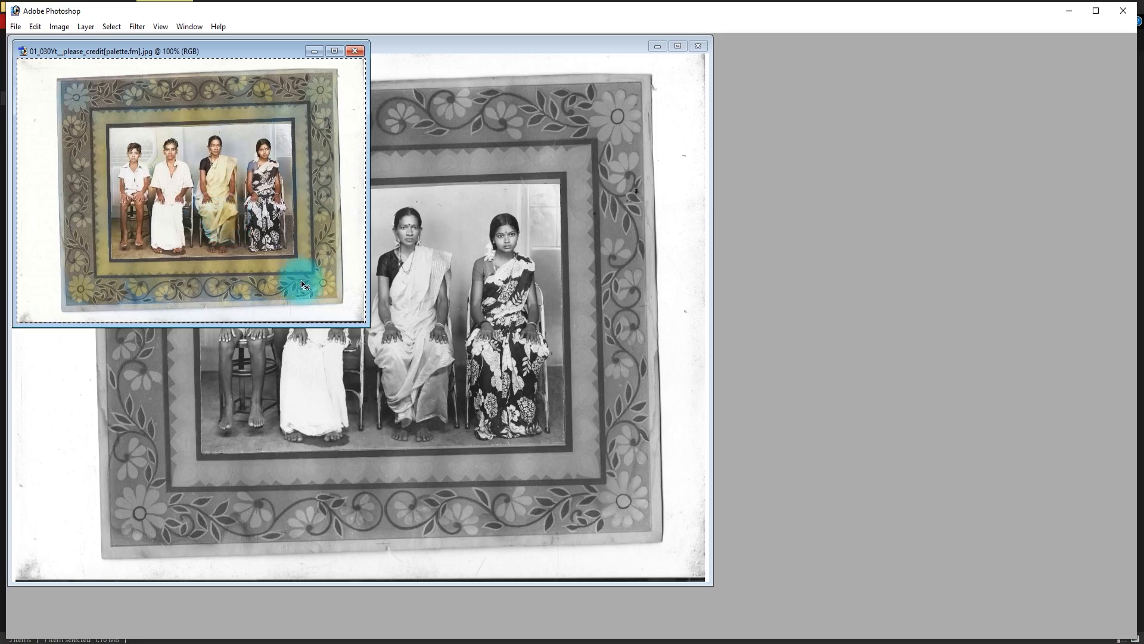
Step: Paste the colorized version over the original photo in full-screen mode and scale it to cover the whole image
left_click(472, 379)
key("f")
key("f")
left_click_drag(472, 367, 937, 93)
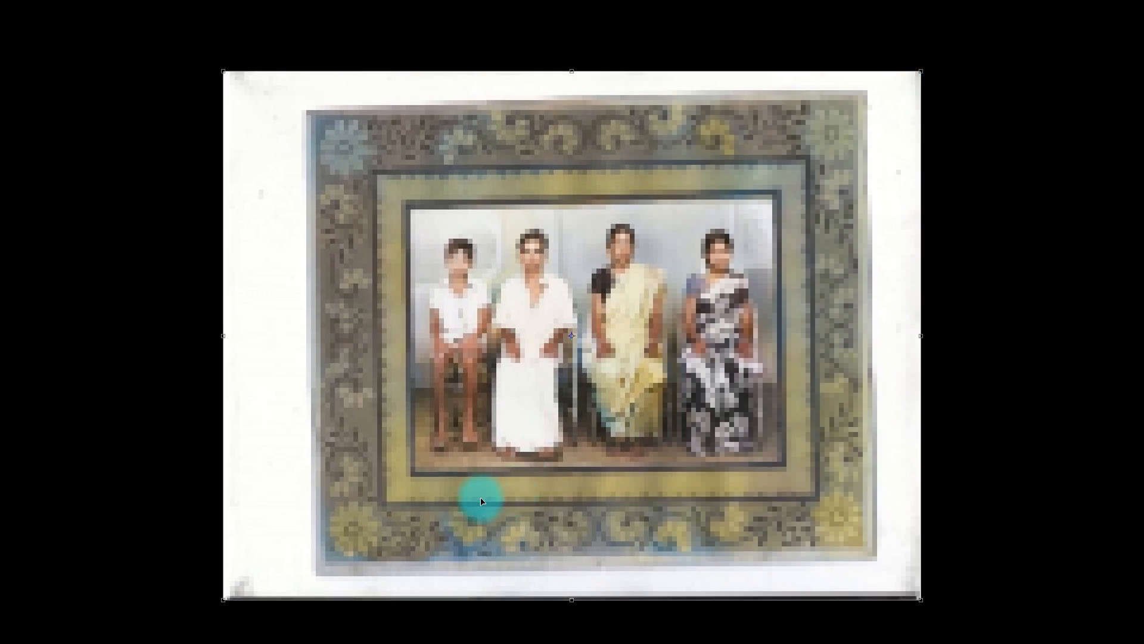
key("Return")
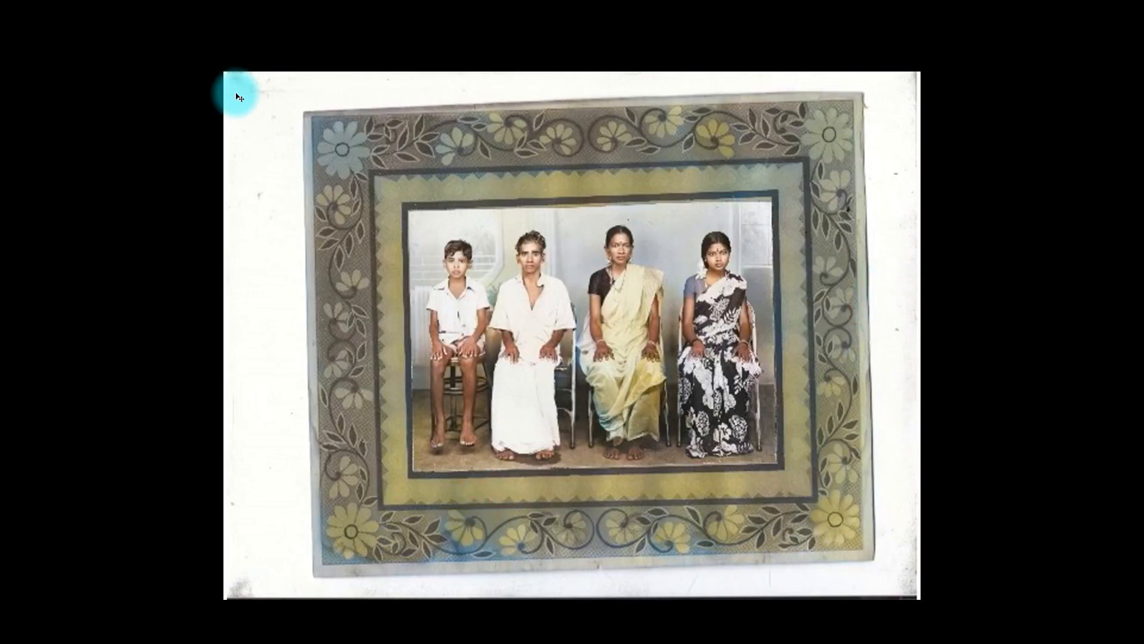
Step: Set the colorized layer's blend mode to Color so it tints the full-resolution original, and check the blended photo
key("ctrl+1")
left_click_drag(923, 322, 752, 351)
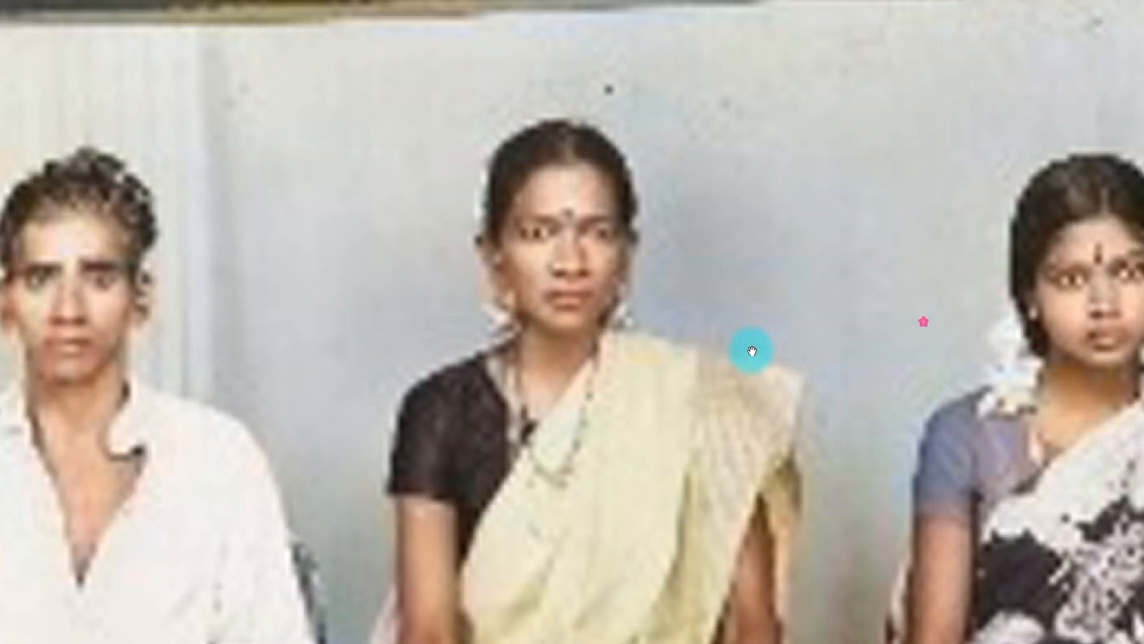
key("Tab")
left_click(948, 84)
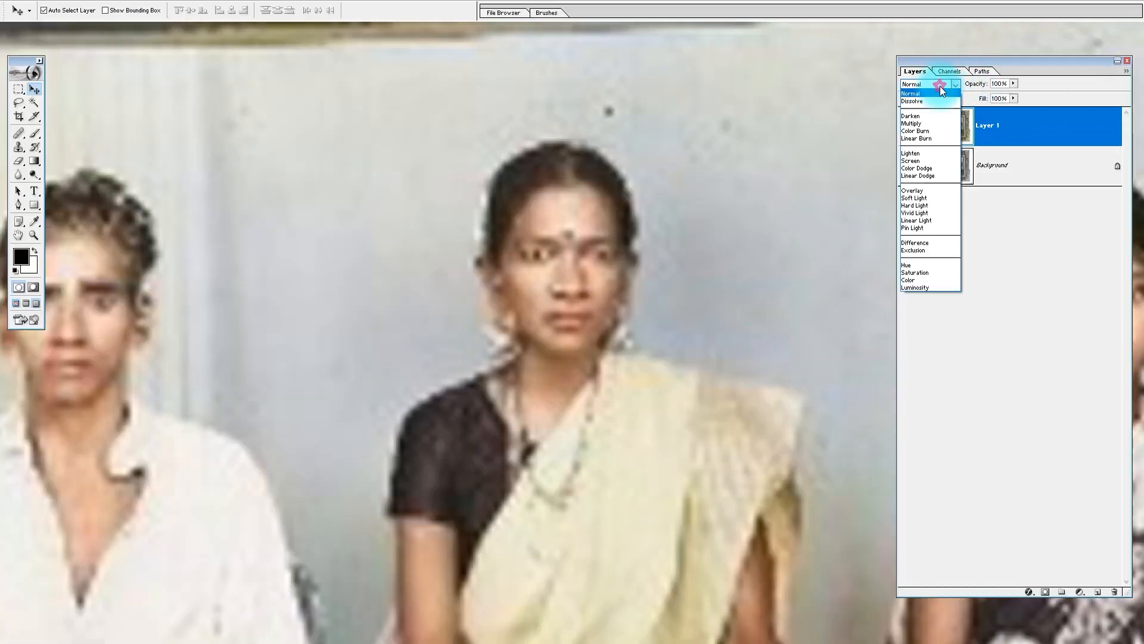
left_click(924, 280)
left_click_drag(369, 470, 617, 69)
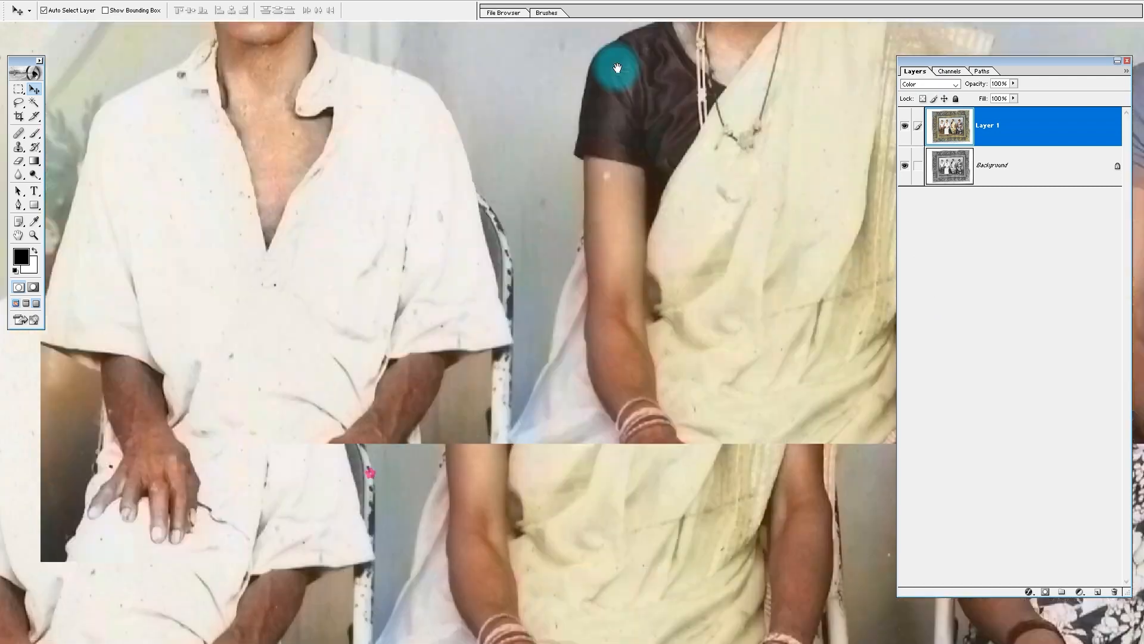
key("Tab")
key("ctrl+0")
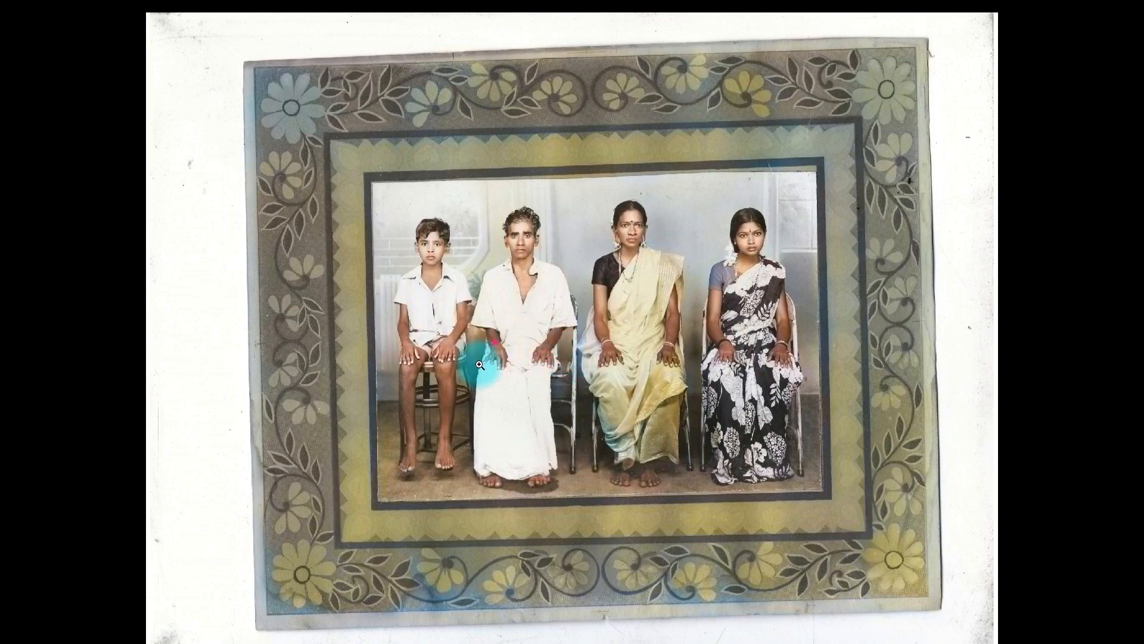